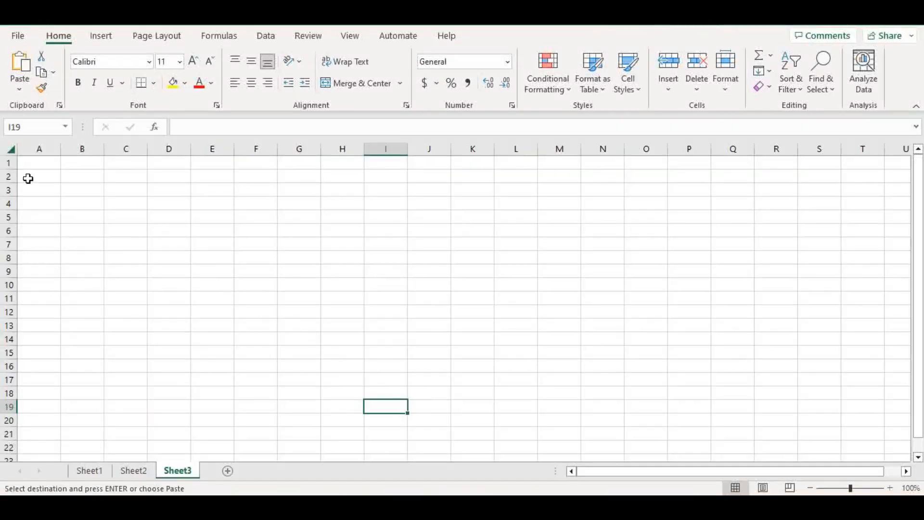
# Step: Paste the 'Simulation of Dice Game Between Two Player' title into A1 of Sheet3, then view Sheet1
pyautogui.click(29, 164)
pyautogui.write('Simulation of Dice Game Between Two  Player')
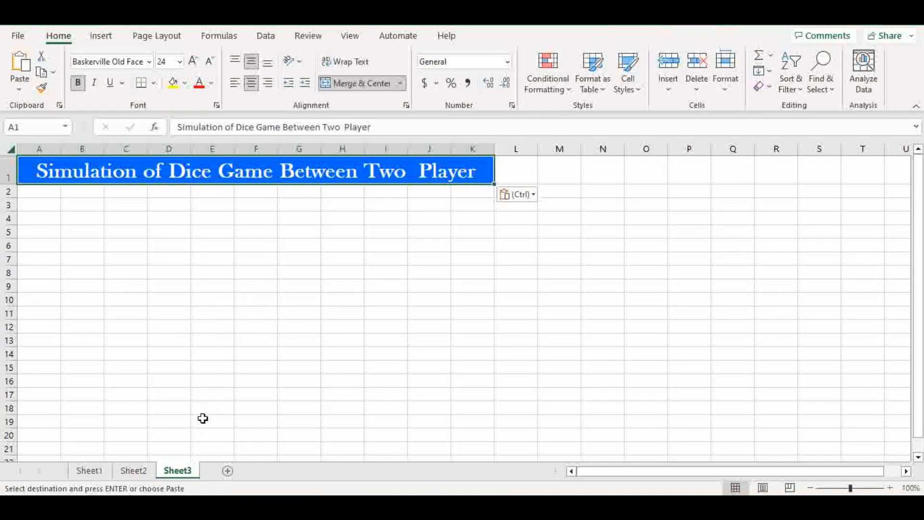
pyautogui.click(94, 476)
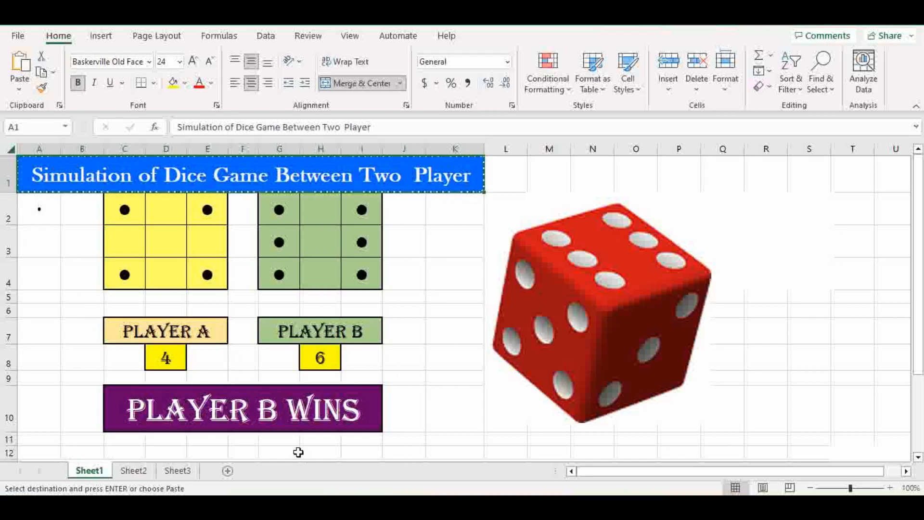
# Step: Back on Sheet3, select cells C5, D6, C6 and U22, move empty C6 to G6, then reselect C5
pyautogui.click(194, 471)
pyautogui.write('Simulation of Dice Game Between Two  Player')
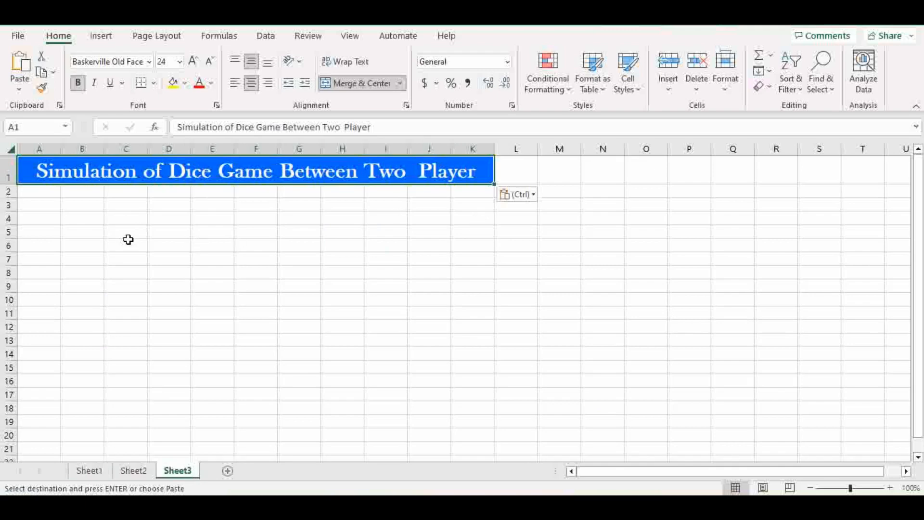
pyautogui.click(131, 235)
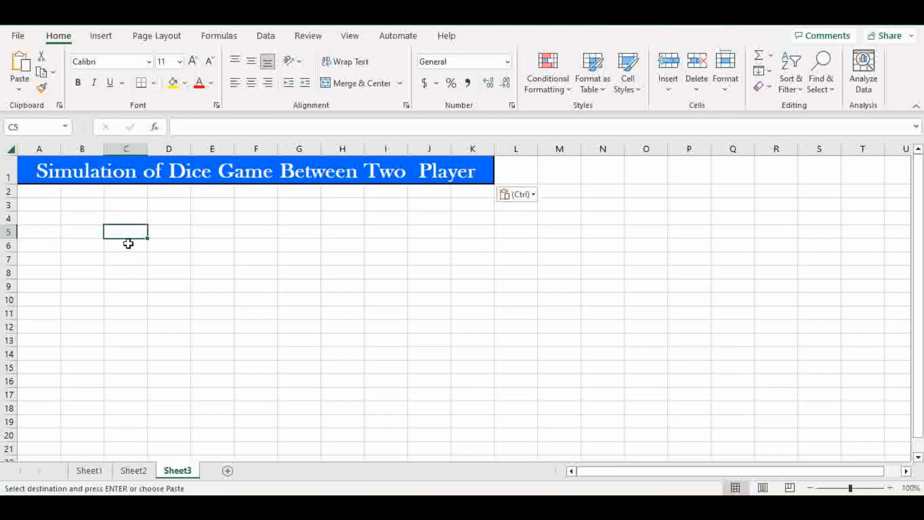
pyautogui.click(157, 244)
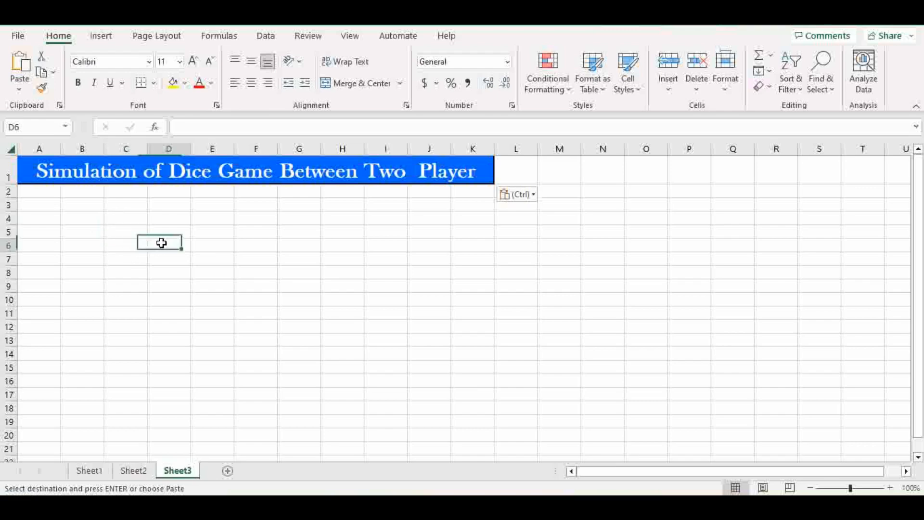
pyautogui.click(132, 243)
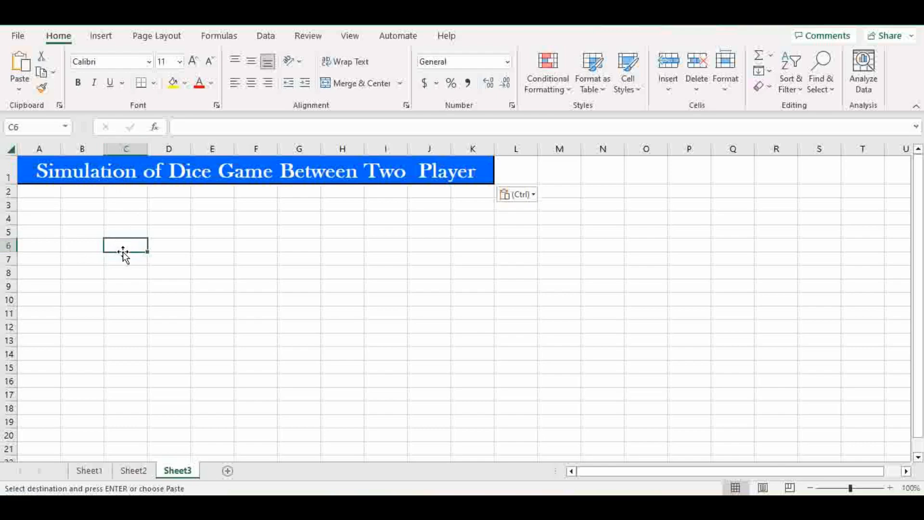
pyautogui.moveTo(123, 253); pyautogui.dragTo(298, 250)
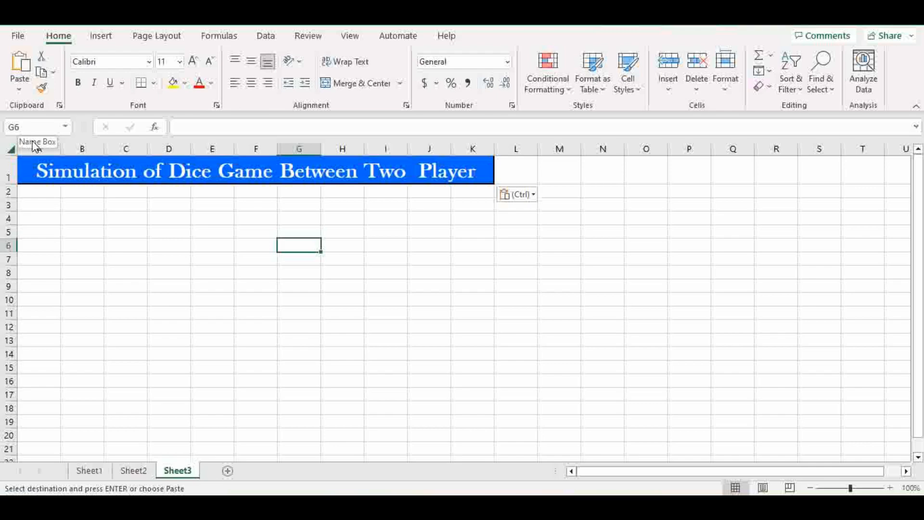
pyautogui.click(900, 457)
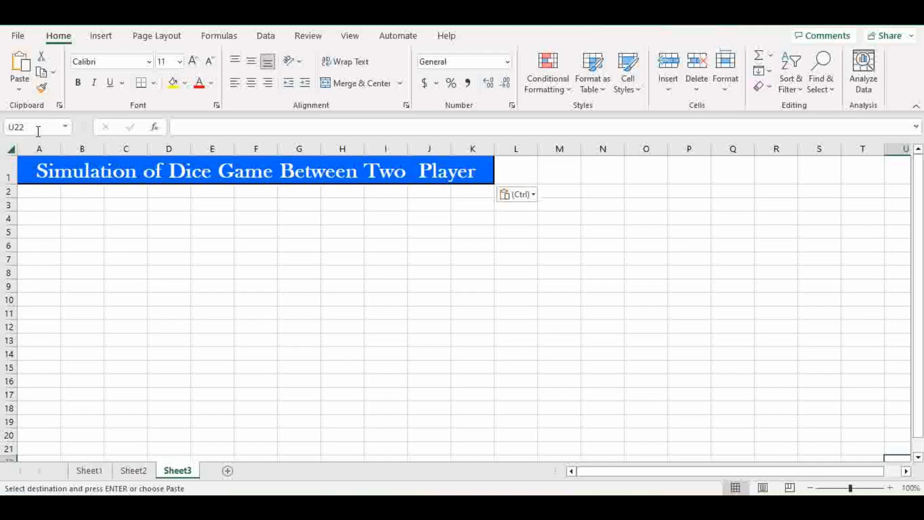
pyautogui.click(133, 227)
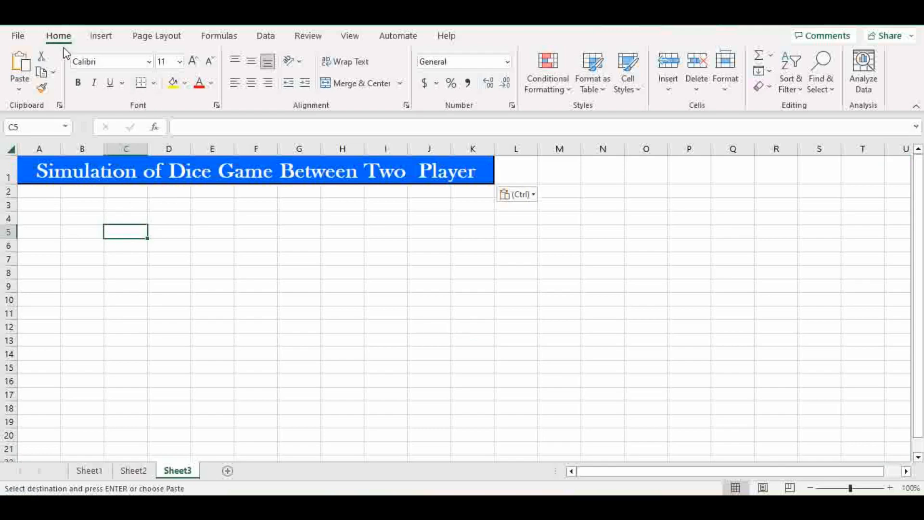
# Step: Give cell C5 a yellow fill, leaving borders unchanged, then view Sheet1's reference layout
pyautogui.click(155, 85)
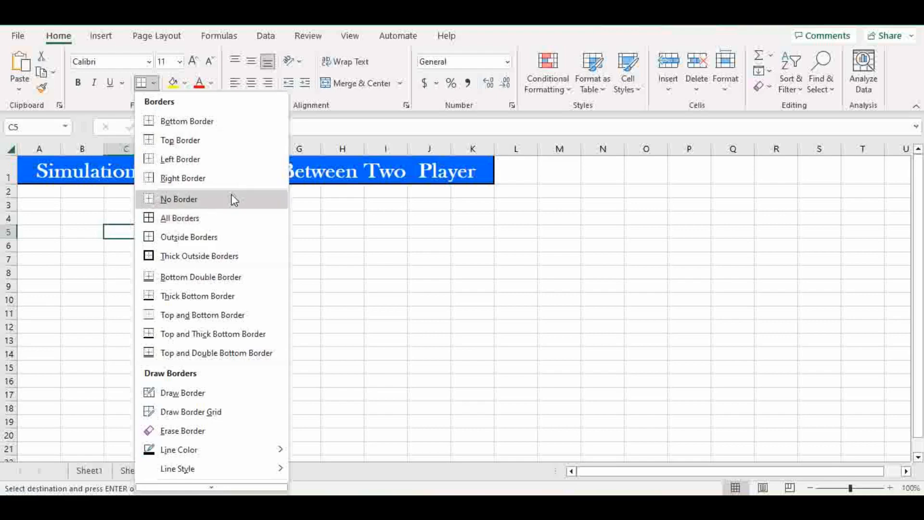
pyautogui.click(320, 266)
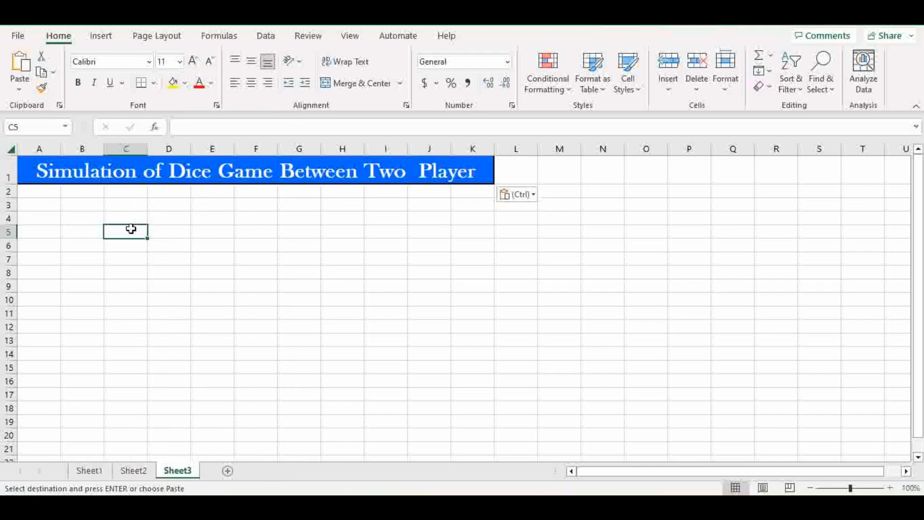
pyautogui.click(186, 89)
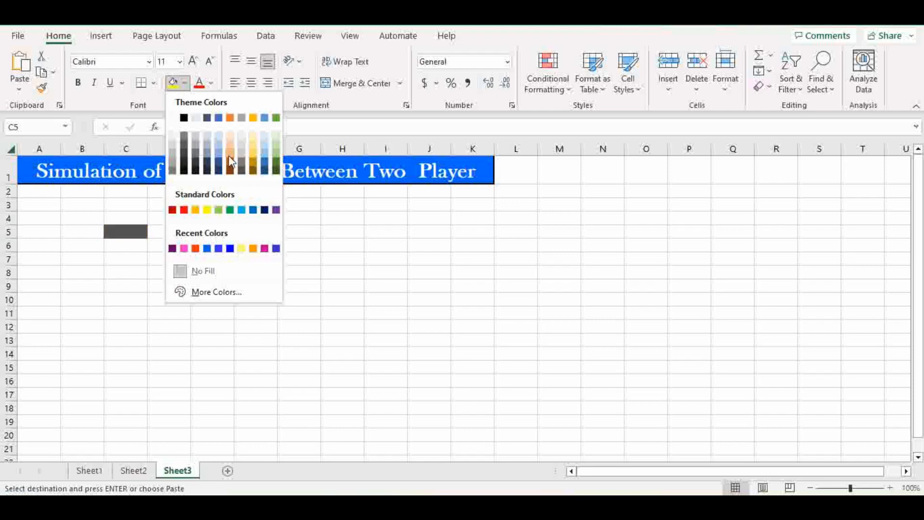
pyautogui.click(206, 211)
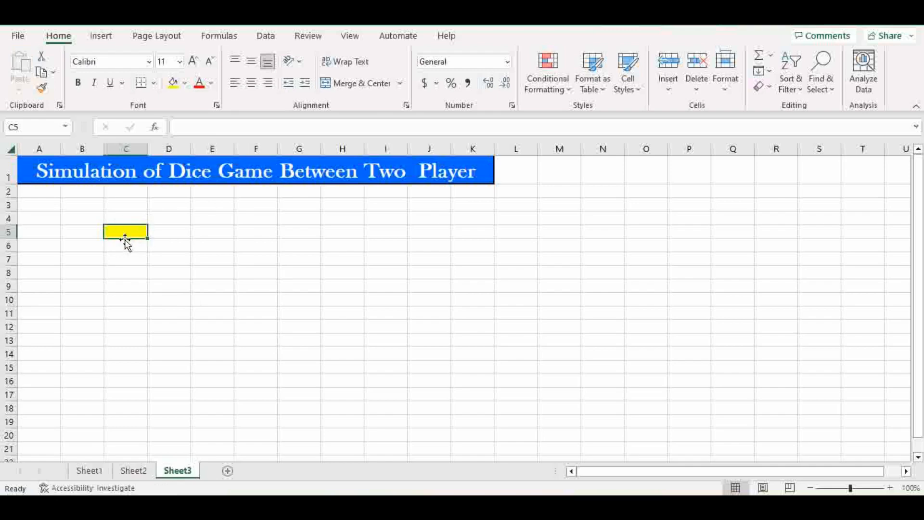
pyautogui.click(81, 473)
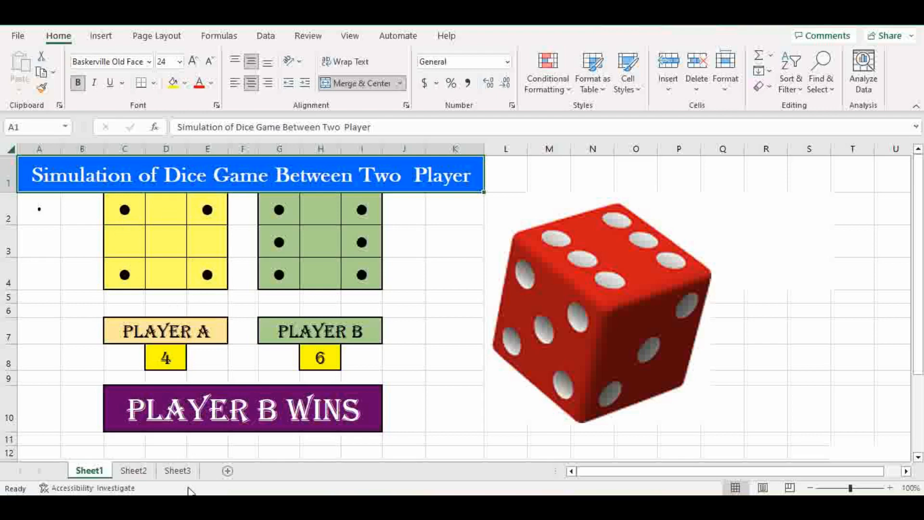
# Step: On Sheet3, remove the yellow fill from C5 with No Fill
pyautogui.click(178, 471)
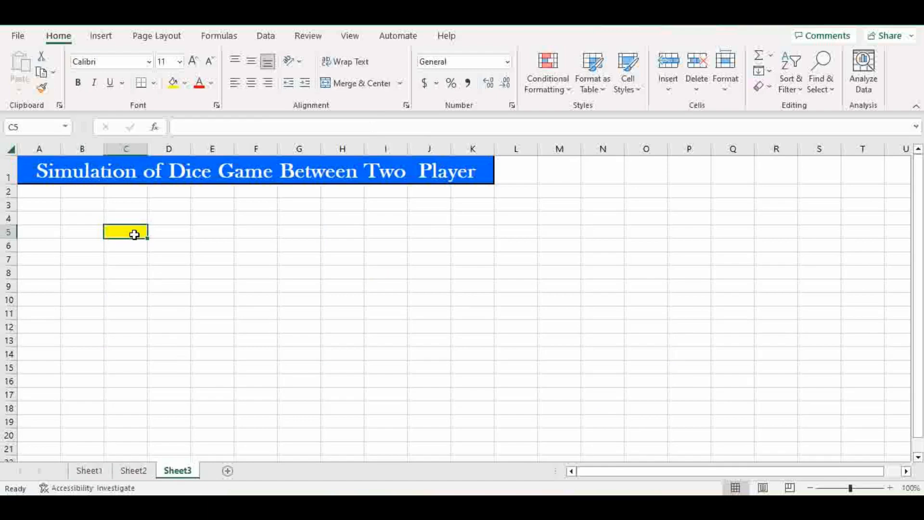
pyautogui.moveTo(127, 193); pyautogui.dragTo(198, 218)
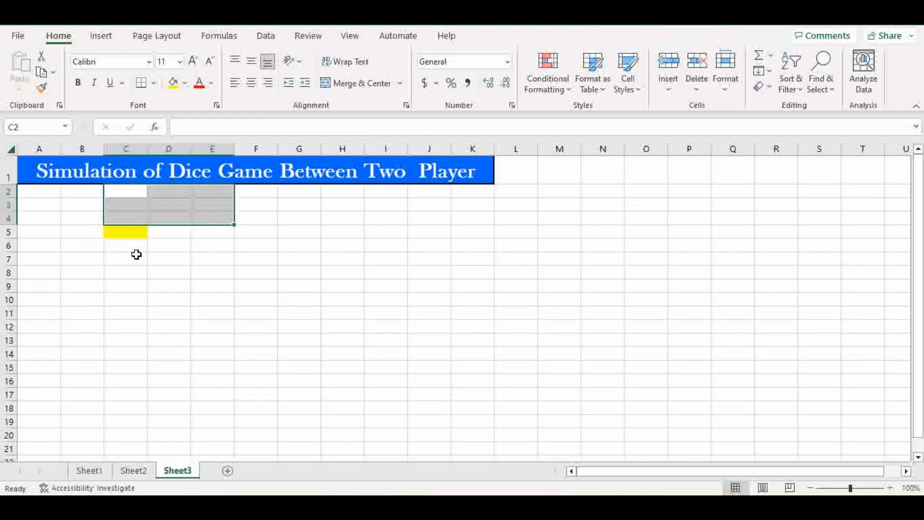
pyautogui.click(121, 231)
pyautogui.click(185, 83)
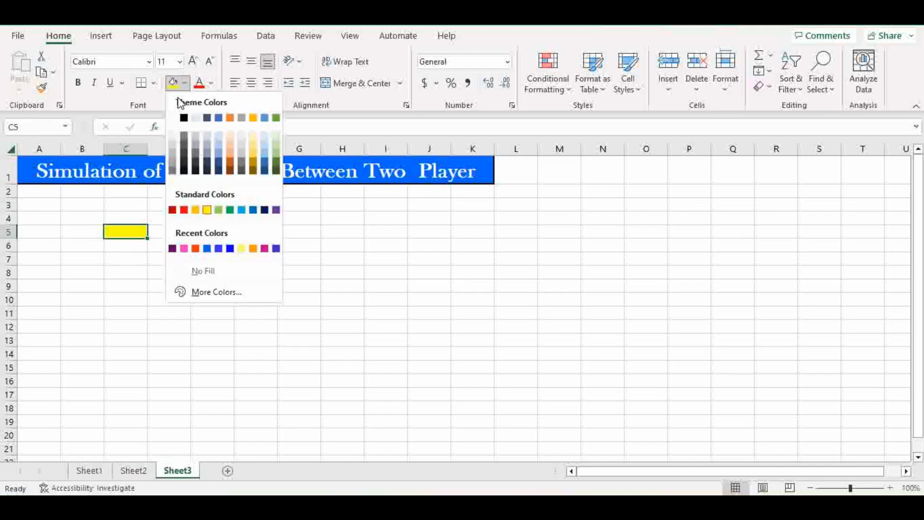
pyautogui.click(197, 271)
pyautogui.click(124, 266)
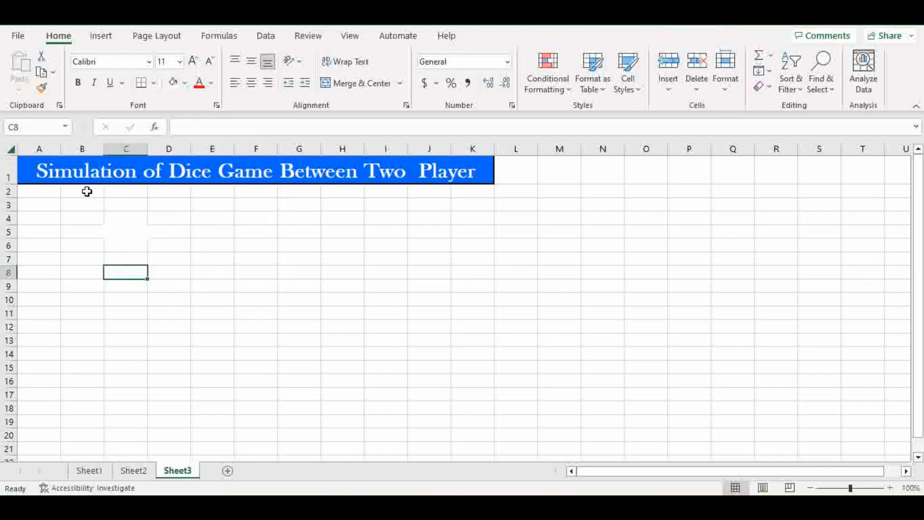
# Step: Fill B2:D4 yellow and apply All Borders to form the first 3x3 dice grid
pyautogui.moveTo(87, 190); pyautogui.dragTo(161, 216)
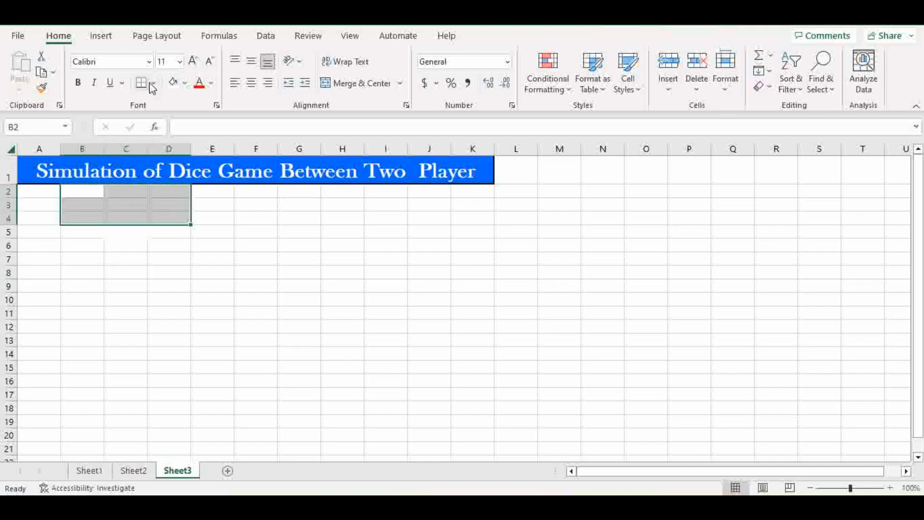
pyautogui.click(185, 85)
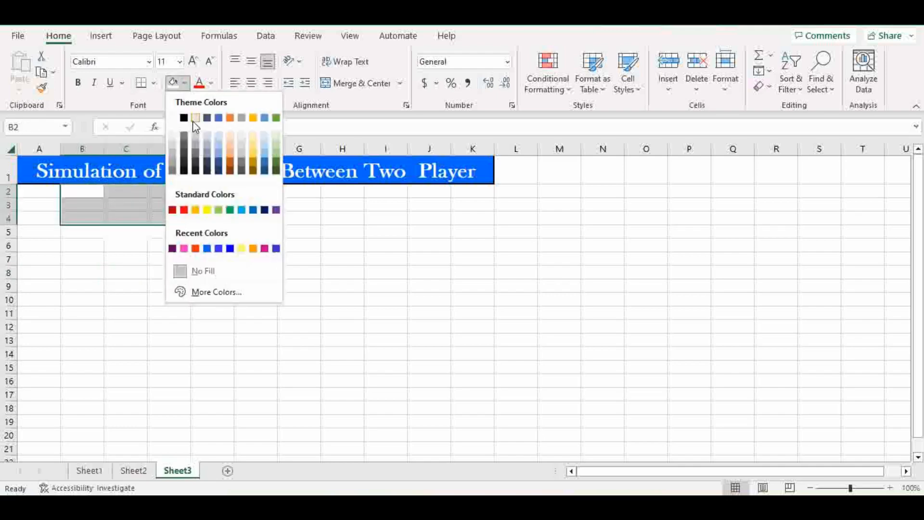
pyautogui.click(207, 211)
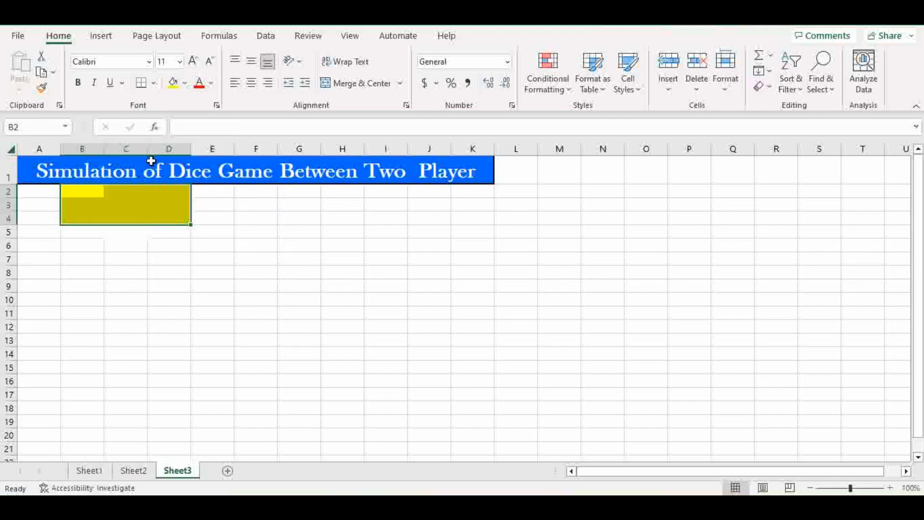
pyautogui.click(155, 83)
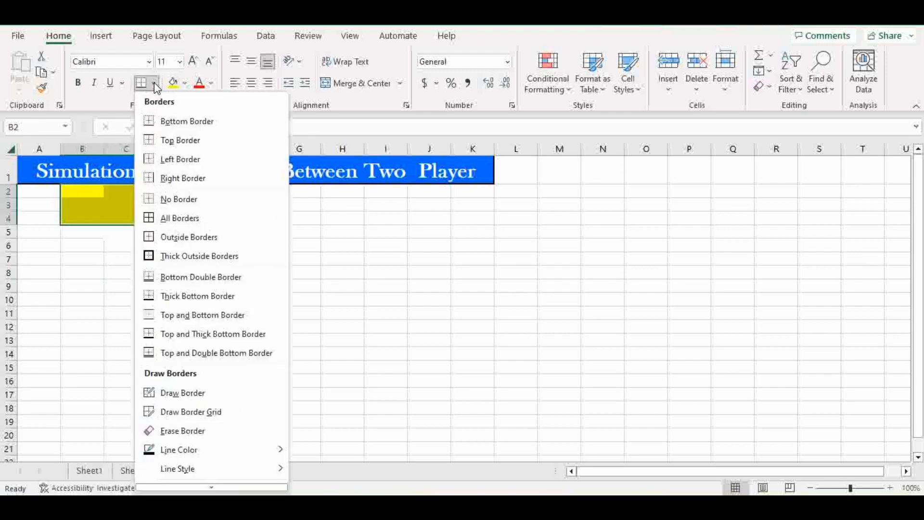
pyautogui.click(169, 216)
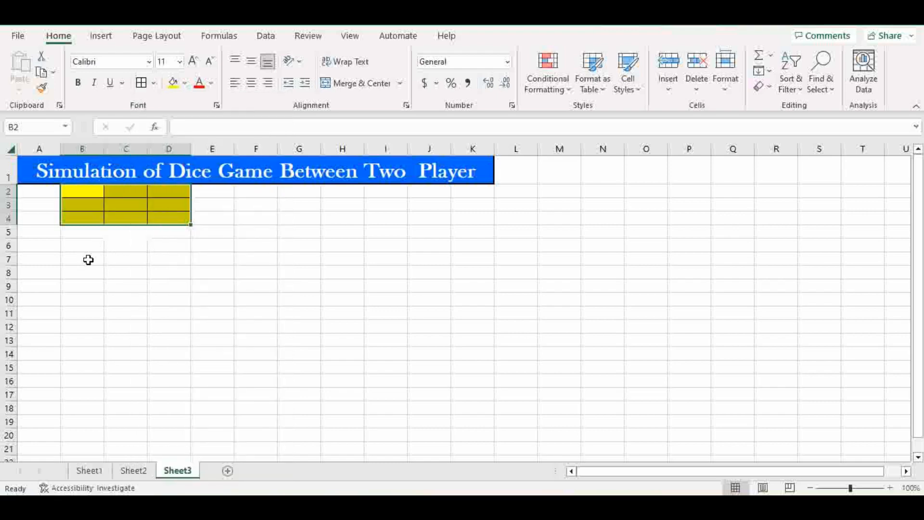
pyautogui.click(151, 268)
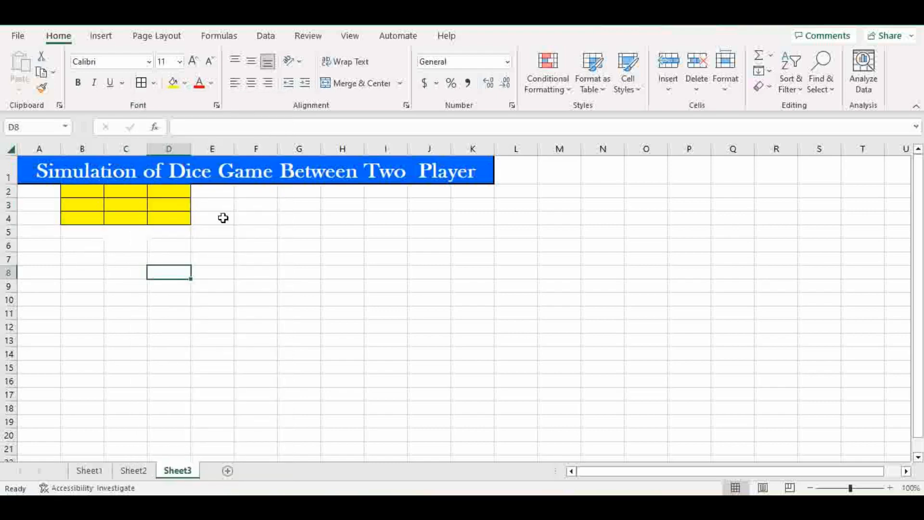
# Step: Fill F2:H4 light green with borders on every cell, then compare against Sheet1
pyautogui.moveTo(246, 190); pyautogui.dragTo(338, 218)
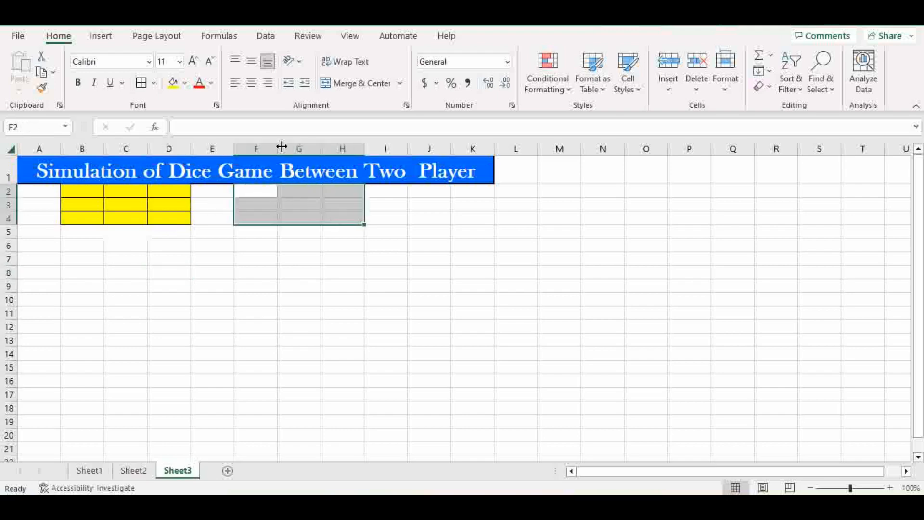
pyautogui.click(185, 83)
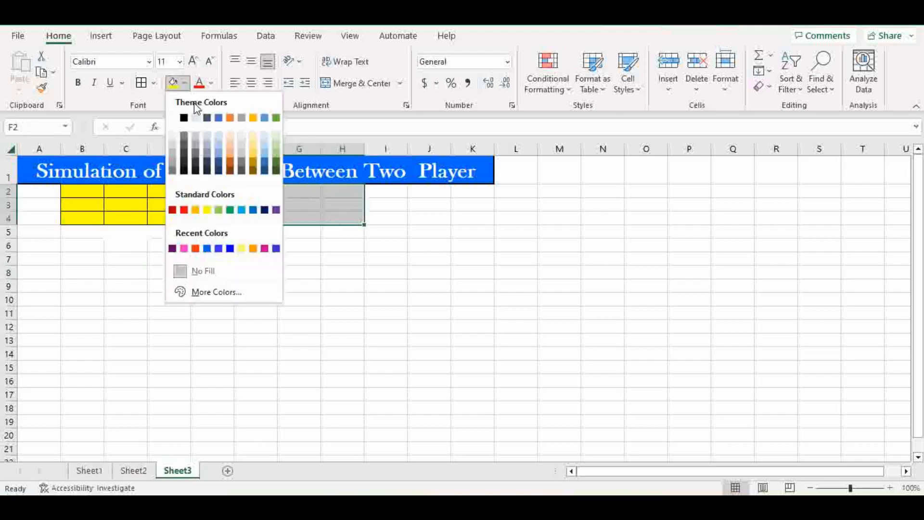
pyautogui.click(276, 149)
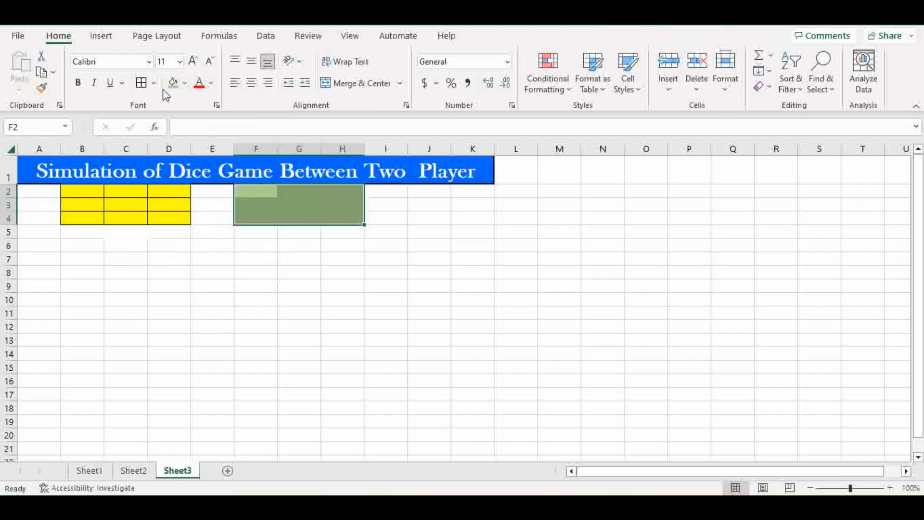
pyautogui.click(141, 83)
pyautogui.click(241, 288)
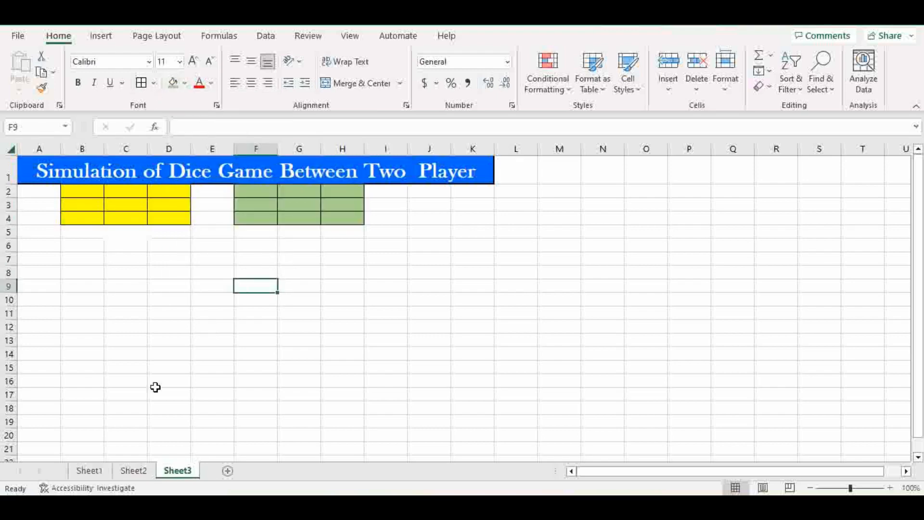
pyautogui.click(93, 475)
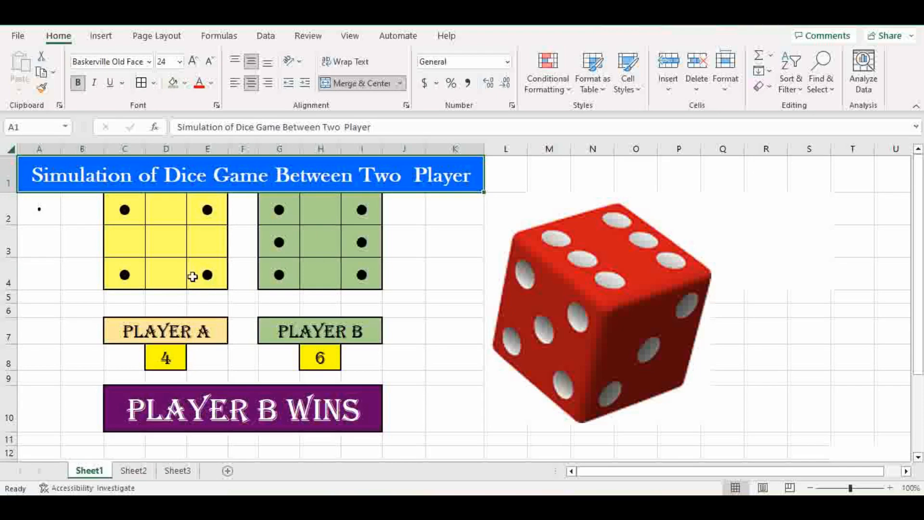
pyautogui.click(177, 471)
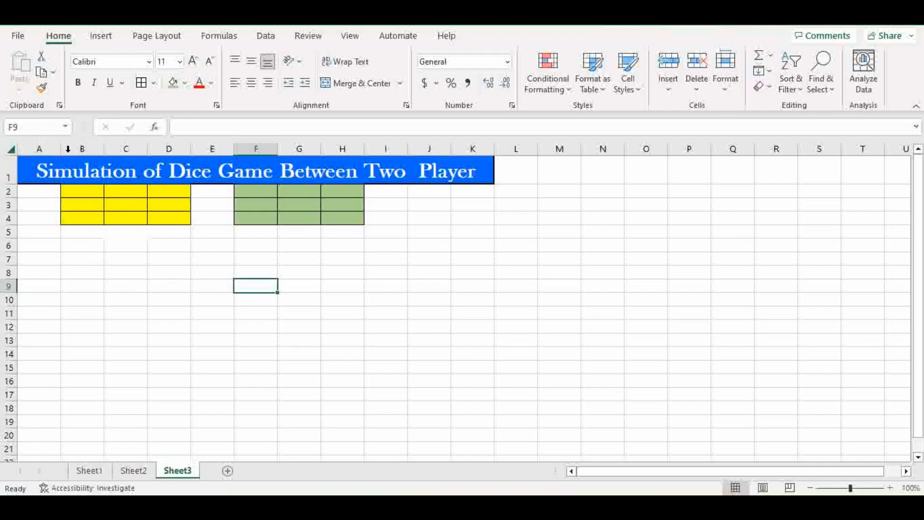
# Step: Set the column width of columns B through D to 8
pyautogui.moveTo(74, 149); pyautogui.dragTo(162, 148)
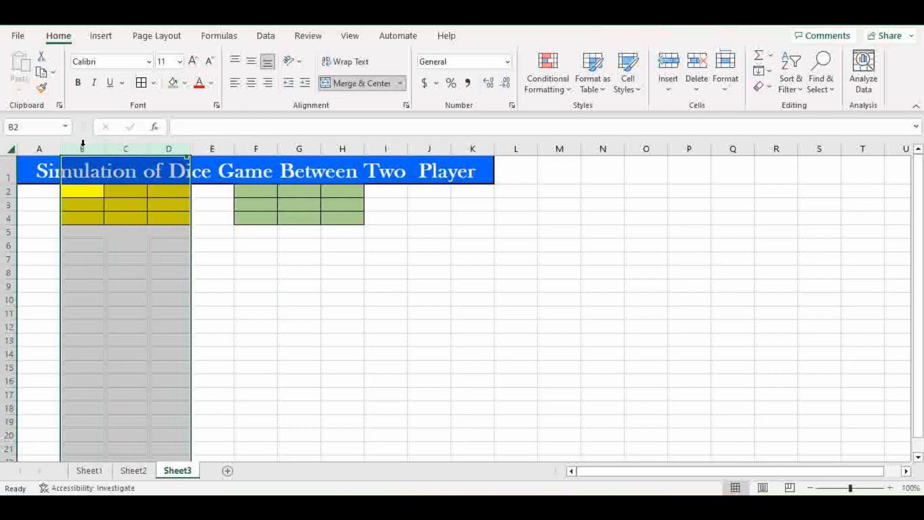
pyautogui.rightClick(129, 147)
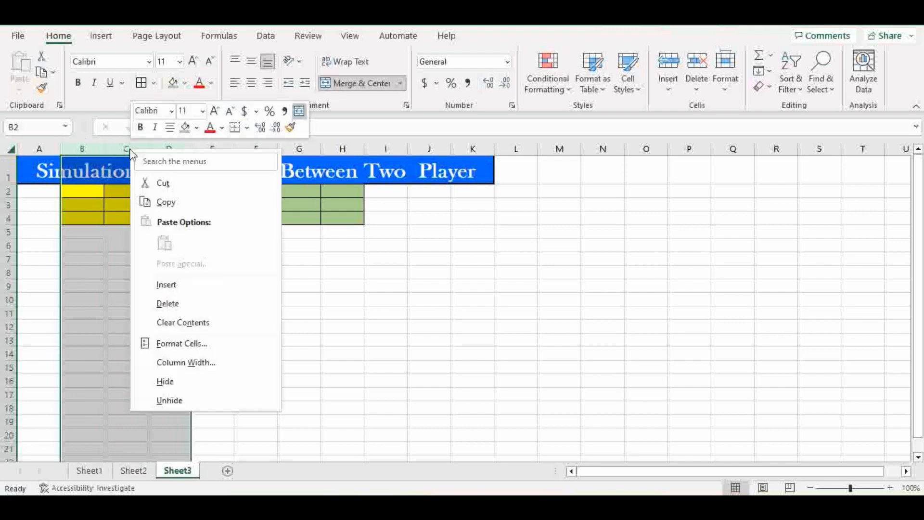
pyautogui.click(226, 369)
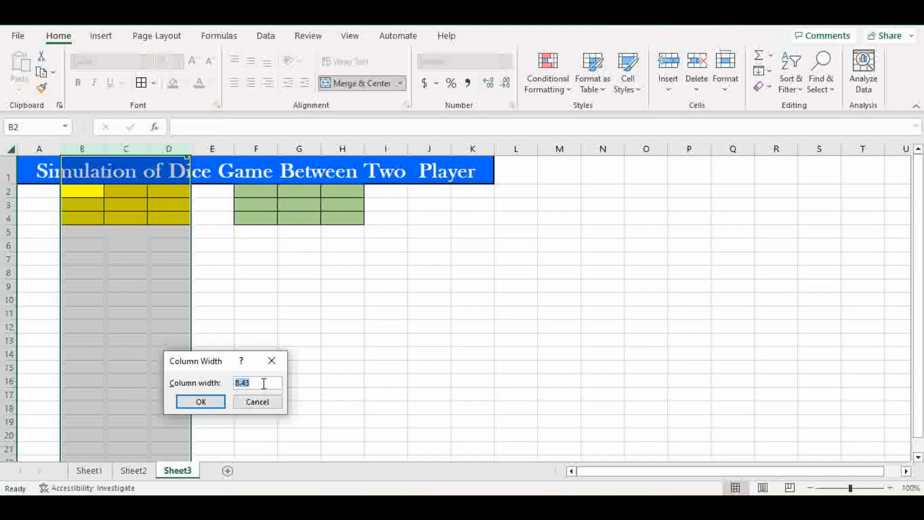
pyautogui.write('8')
pyautogui.click(184, 404)
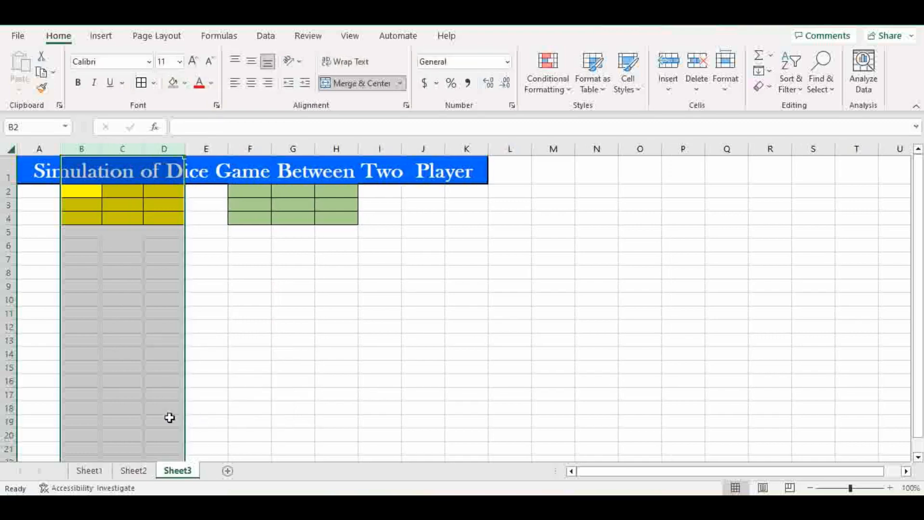
pyautogui.click(31, 216)
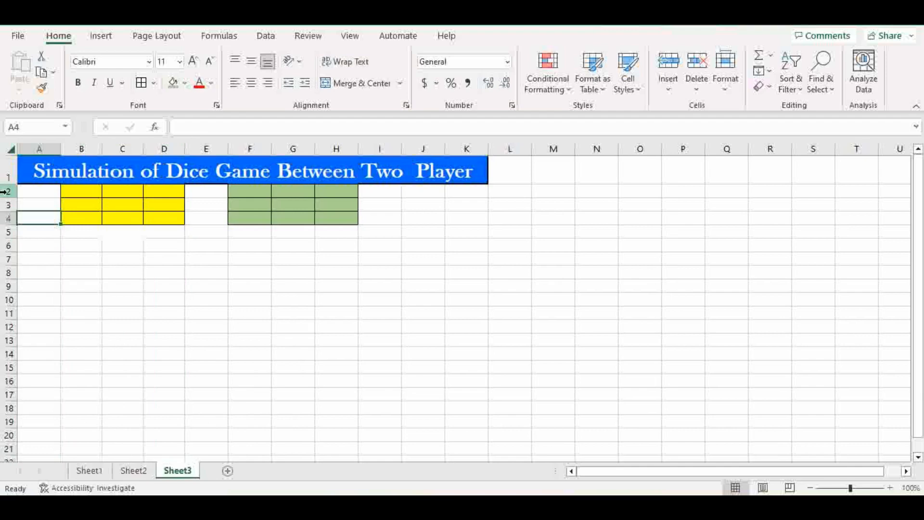
# Step: Set the row height of rows 2 through 4 to 31
pyautogui.moveTo(4, 191); pyautogui.dragTo(8, 217)
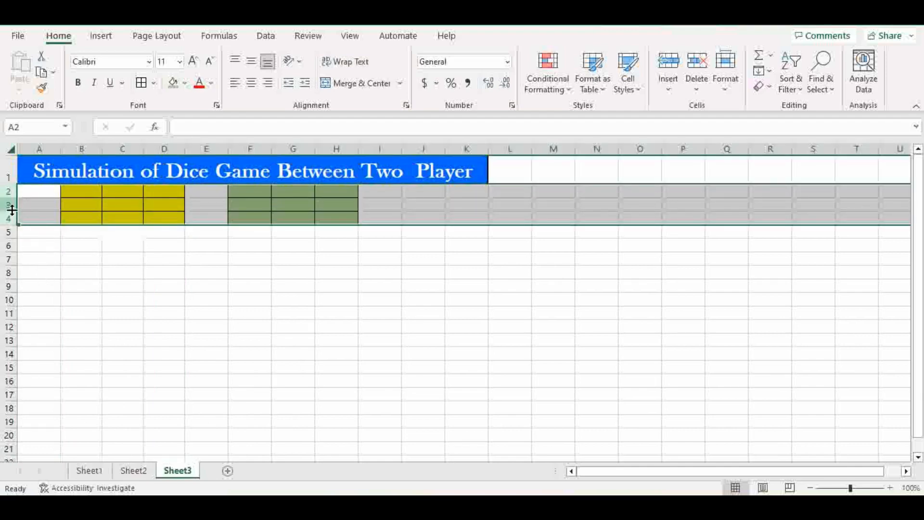
pyautogui.rightClick(11, 219)
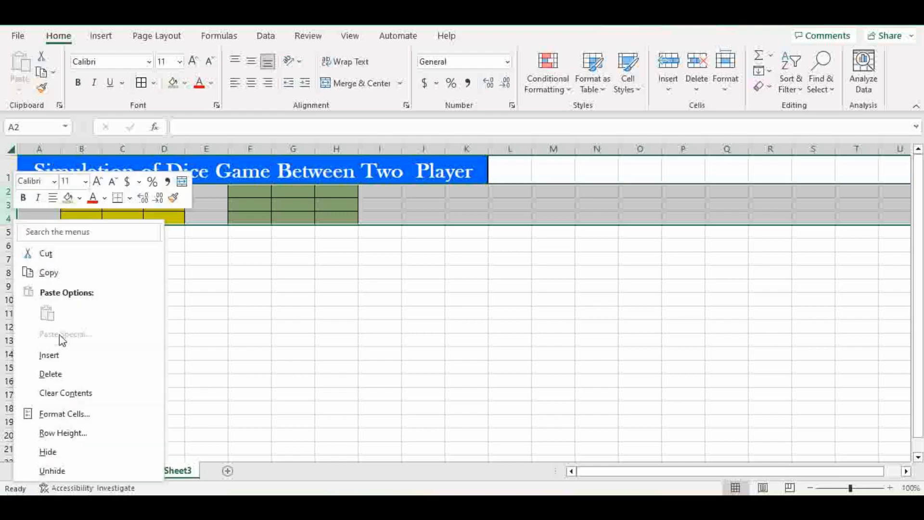
pyautogui.click(102, 433)
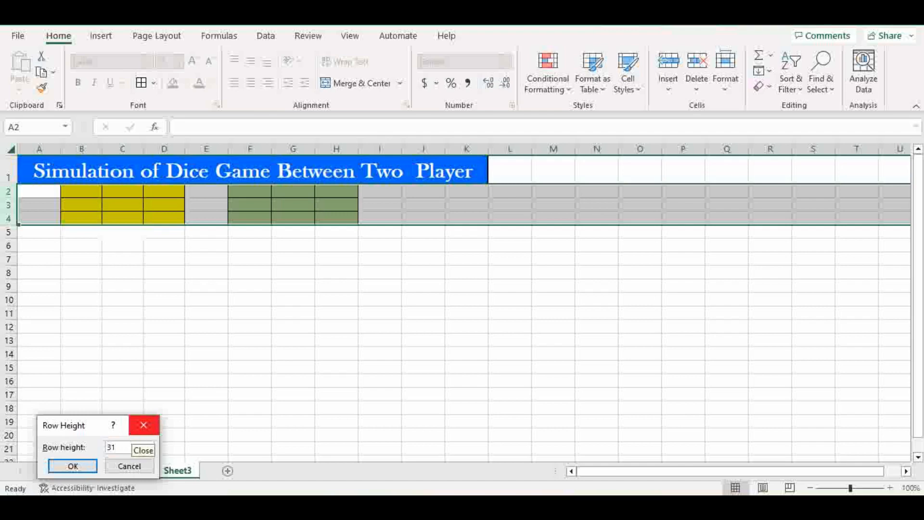
pyautogui.press('Return')
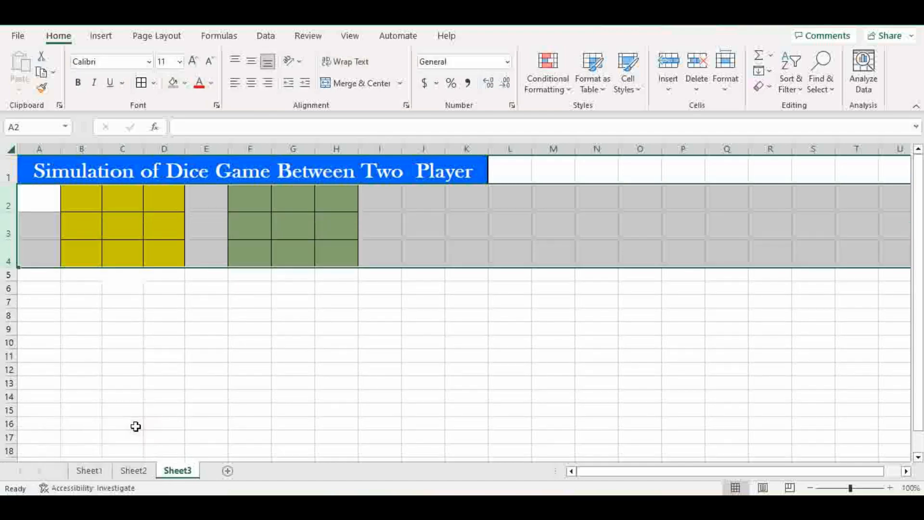
# Step: Merge and center B7:D7, fill it yellow, and make row 7 taller
pyautogui.click(153, 367)
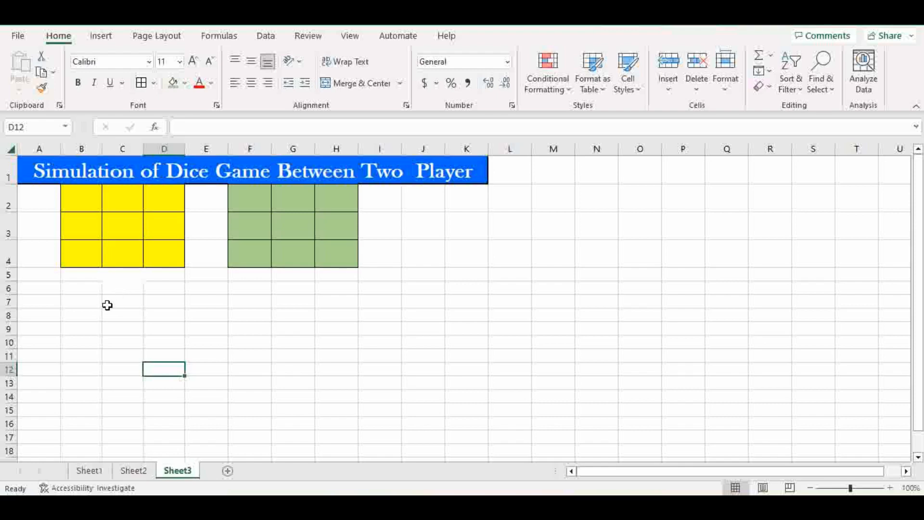
pyautogui.moveTo(89, 302); pyautogui.dragTo(161, 300)
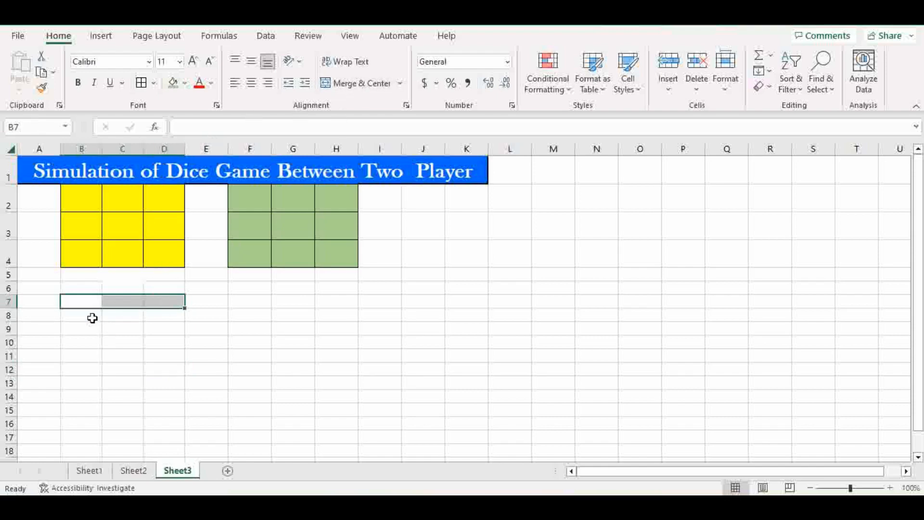
pyautogui.moveTo(88, 304); pyautogui.dragTo(125, 302)
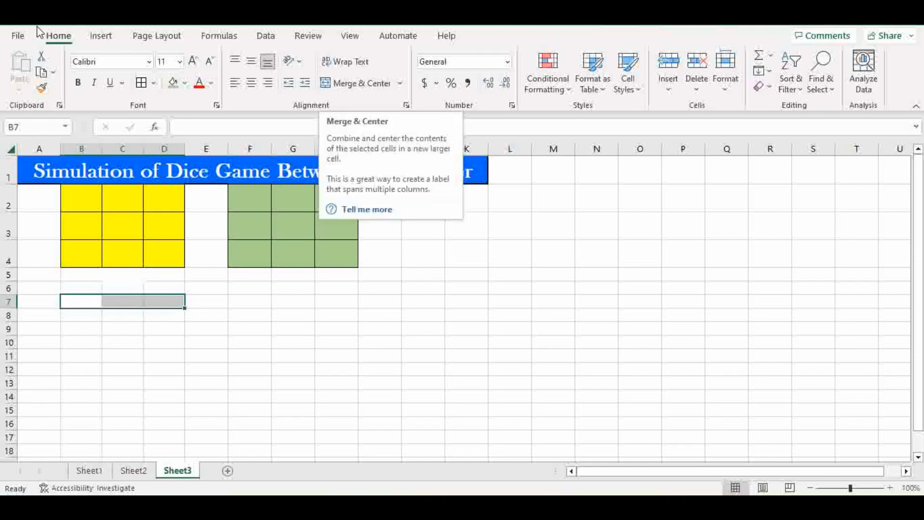
pyautogui.click(327, 82)
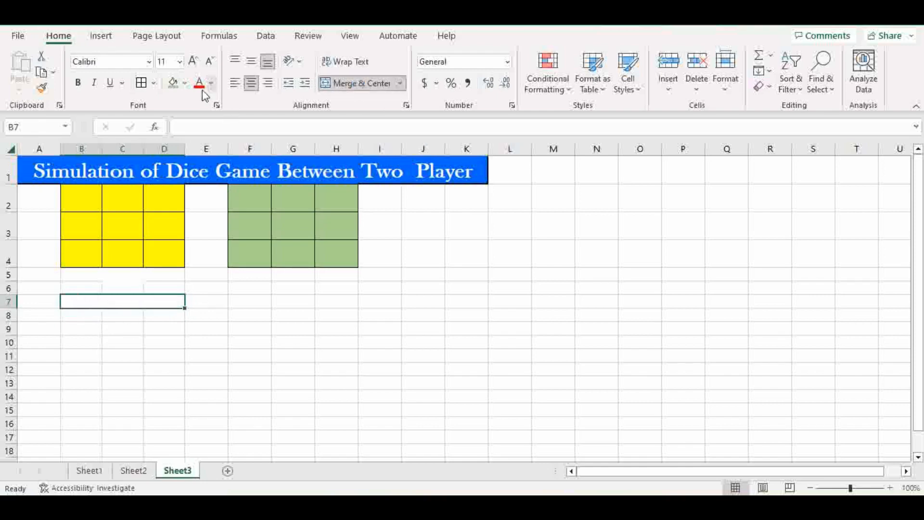
pyautogui.click(184, 83)
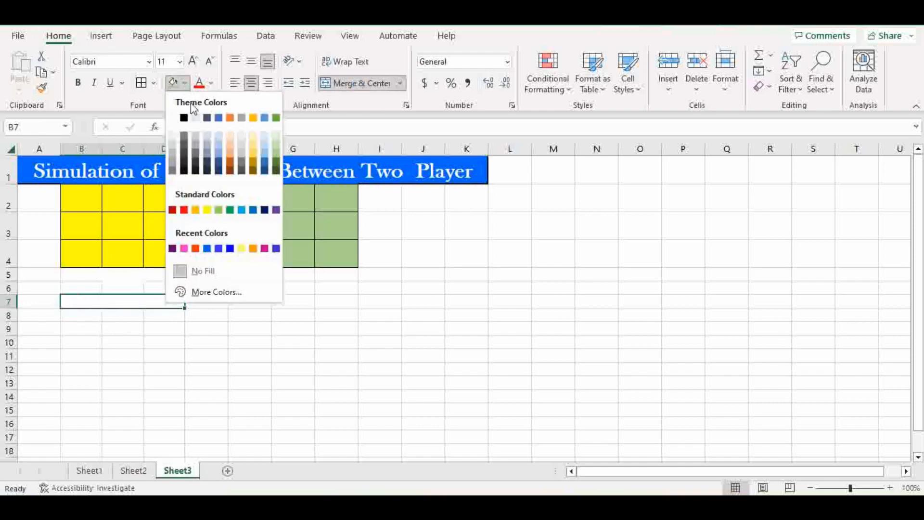
pyautogui.click(206, 211)
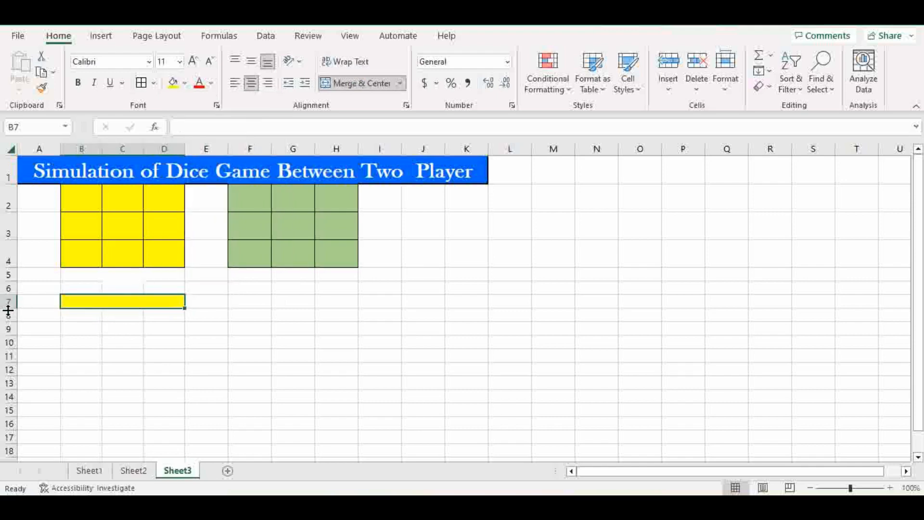
pyautogui.moveTo(8, 310); pyautogui.dragTo(8, 317)
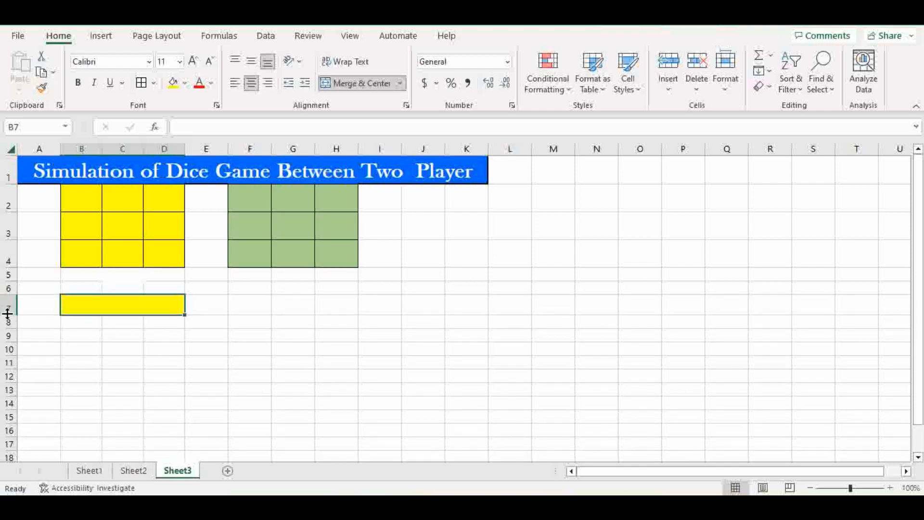
# Step: Enter 'Player 01' in the merged cell and give it a thick outside border
pyautogui.doubleClick(97, 309)
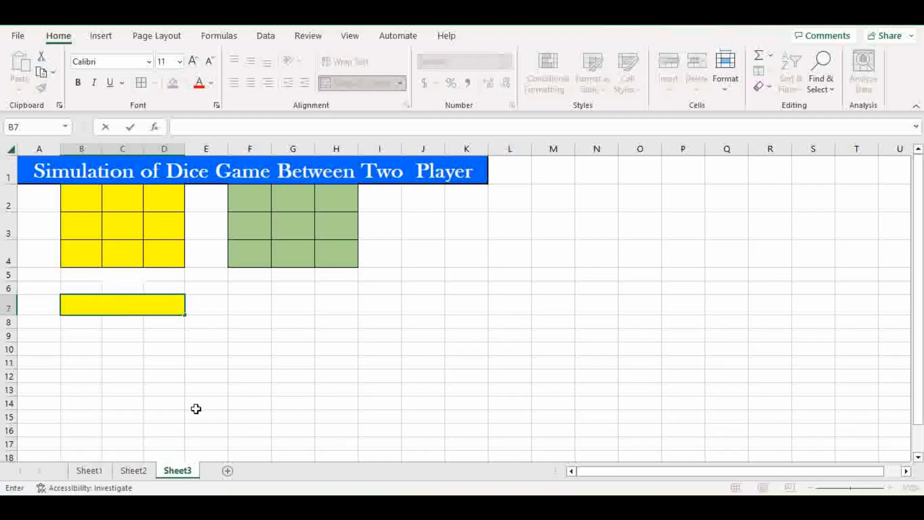
pyautogui.write('Player 01')
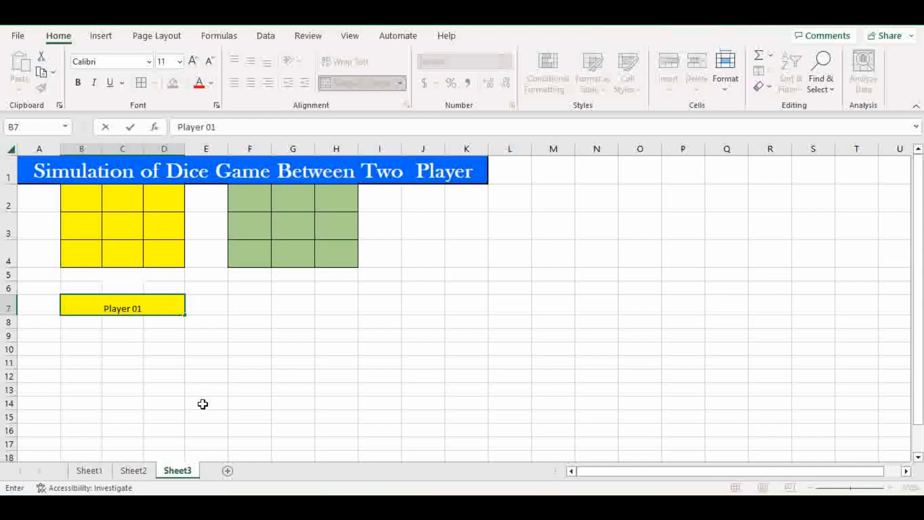
pyautogui.click(202, 404)
pyautogui.click(103, 308)
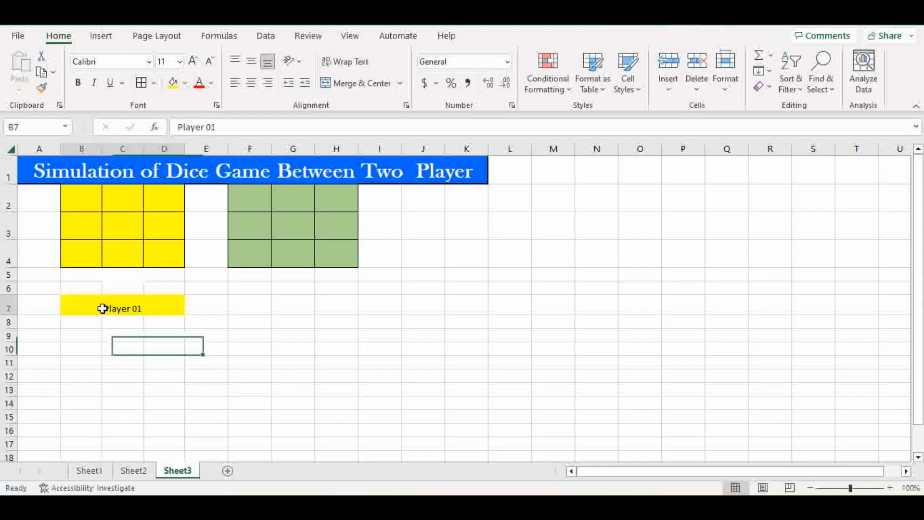
pyautogui.click(154, 86)
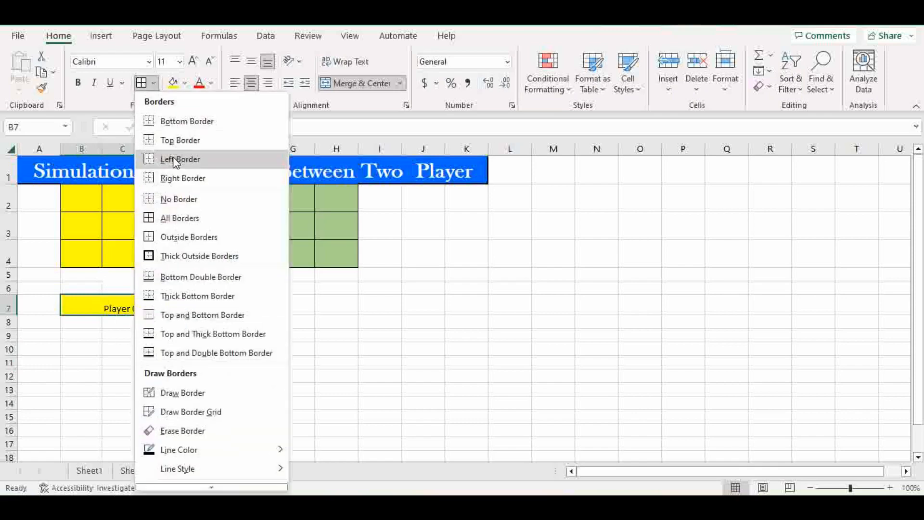
pyautogui.click(178, 258)
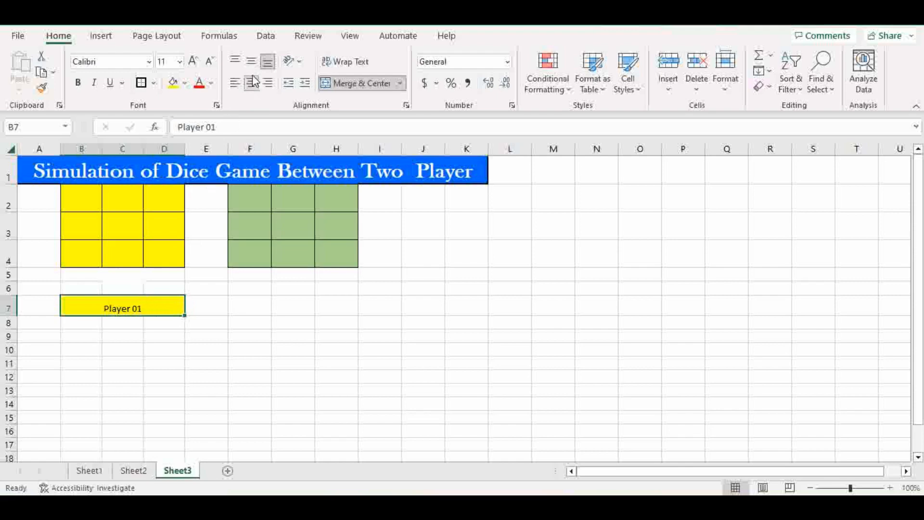
# Step: Format the label with middle alignment, 20-point size and the Algerian font
pyautogui.click(251, 61)
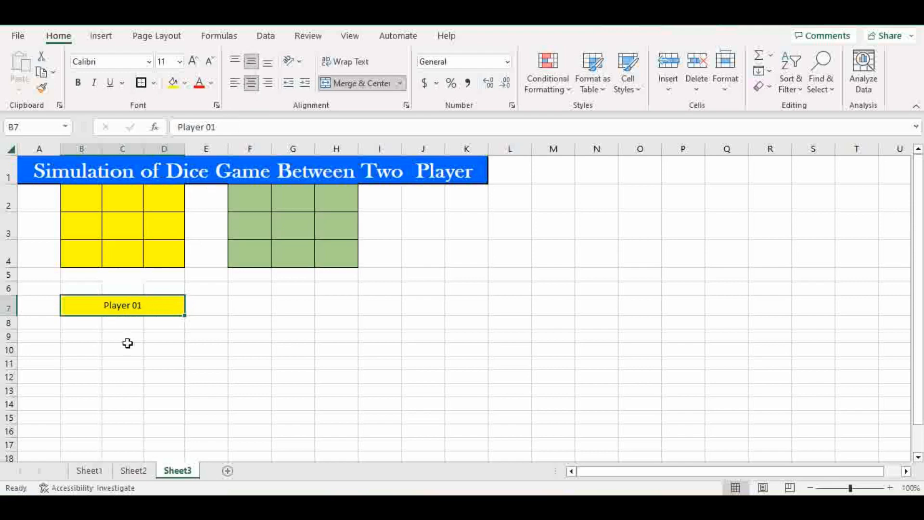
pyautogui.click(193, 62)
pyautogui.click(193, 61)
pyautogui.click(194, 61)
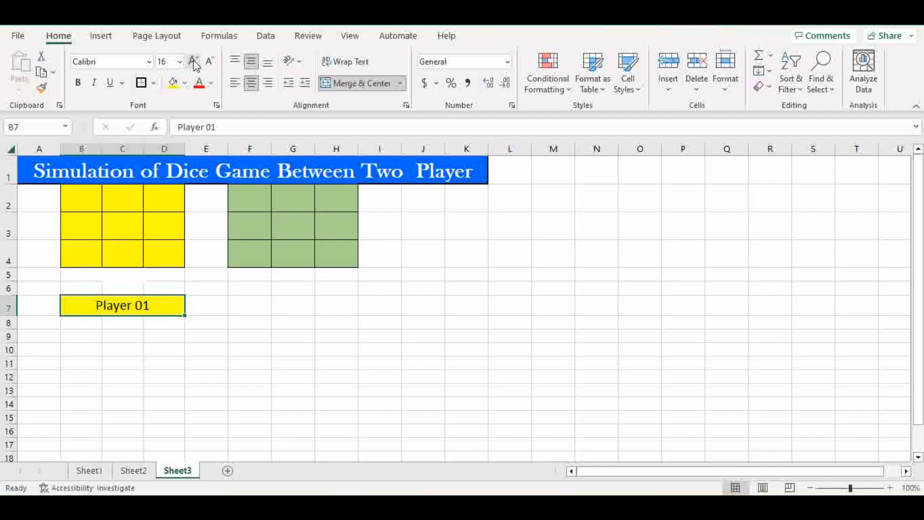
pyautogui.click(194, 61)
pyautogui.click(194, 61)
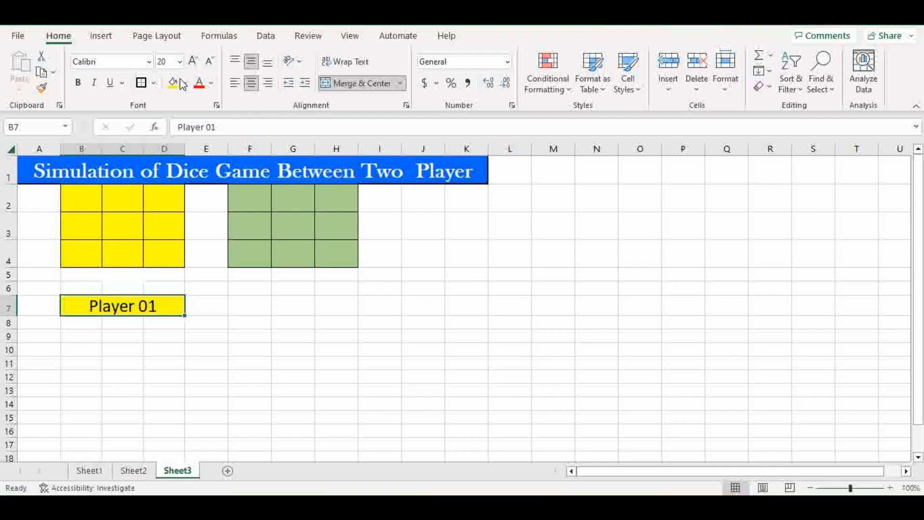
pyautogui.click(149, 63)
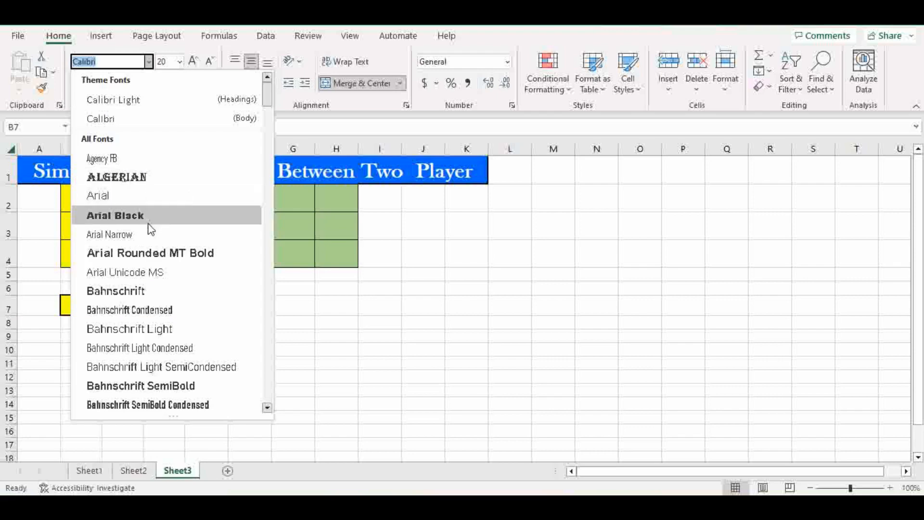
pyautogui.click(147, 182)
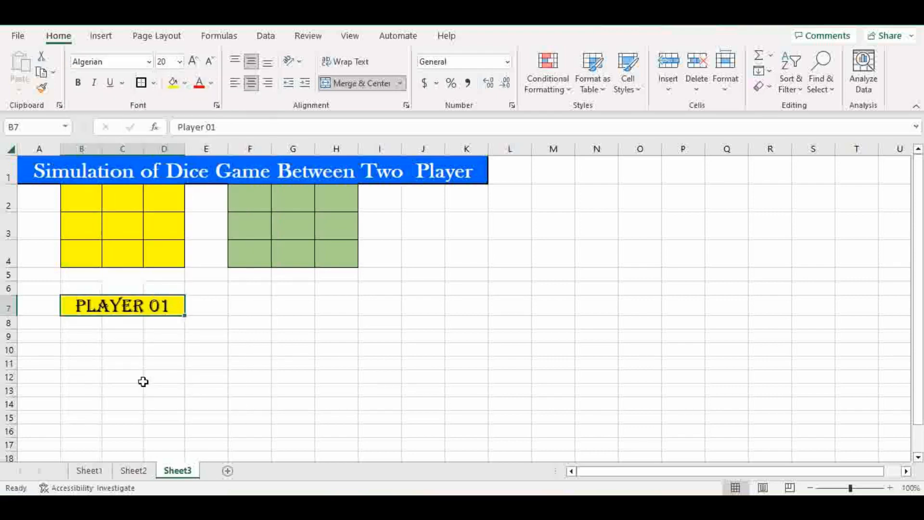
pyautogui.moveTo(255, 306); pyautogui.dragTo(332, 312)
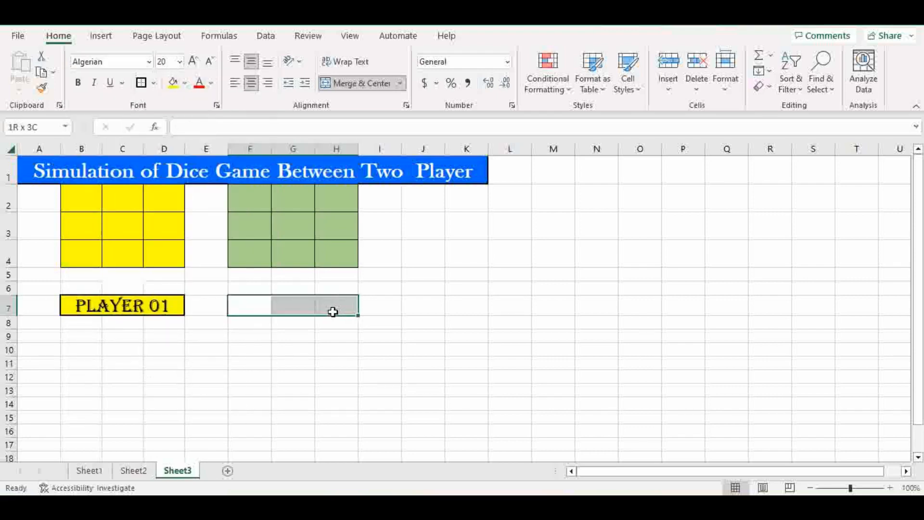
# Step: Merge and center F7:H7 and fill it green
pyautogui.click(348, 89)
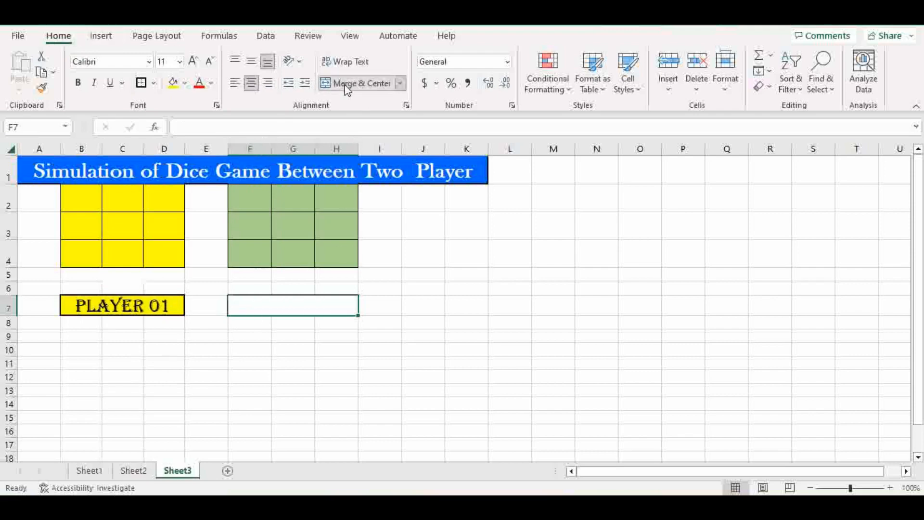
pyautogui.click(185, 83)
pyautogui.click(274, 151)
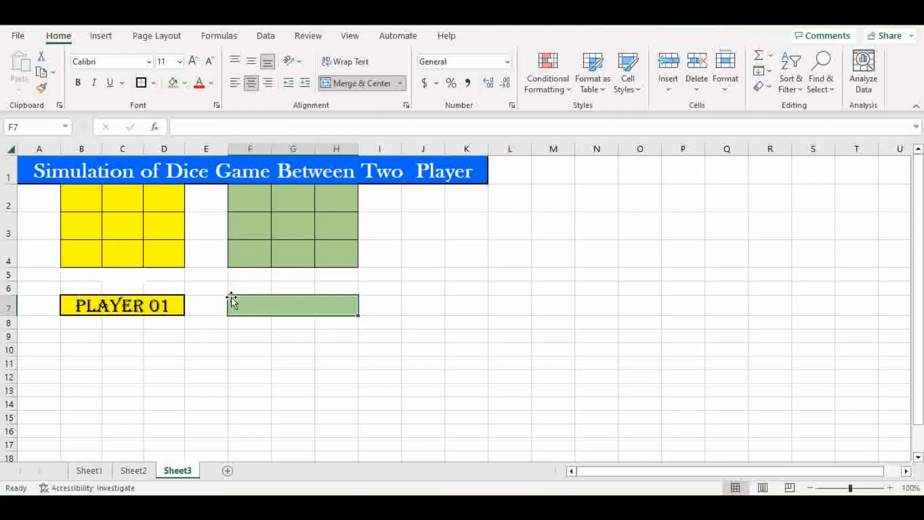
pyautogui.doubleClick(267, 304)
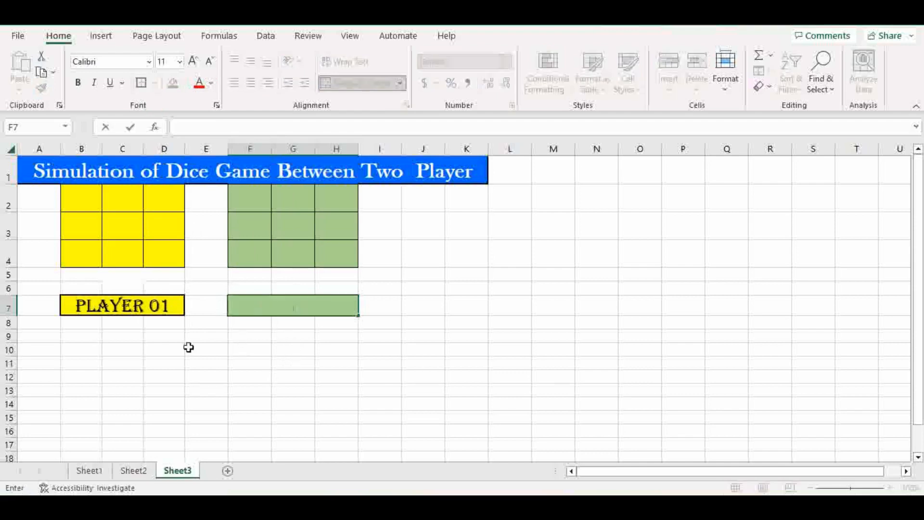
# Step: Copy the Player 01 label into F7, refill it green, and change its text to 'Player 02'
pyautogui.click(92, 306)
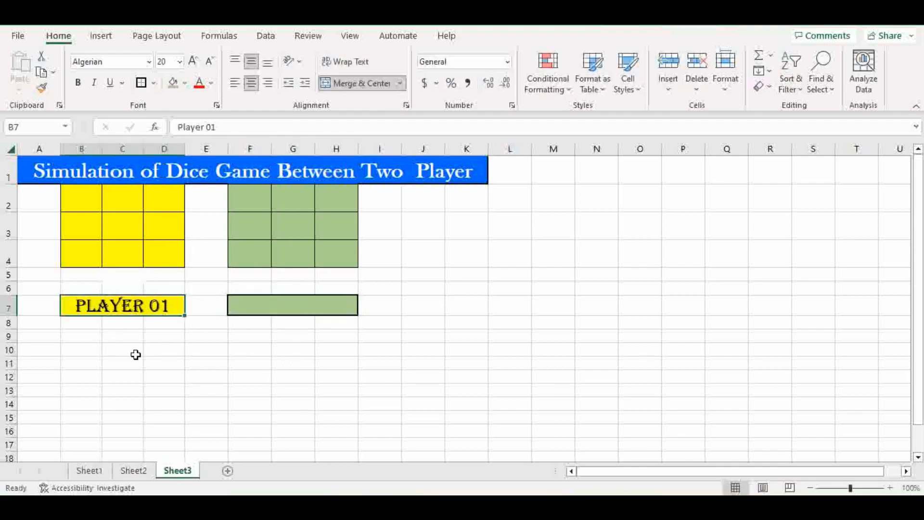
pyautogui.hotkey('ctrl', 'c')
pyautogui.click(284, 309)
pyautogui.hotkey('ctrl', 'v')
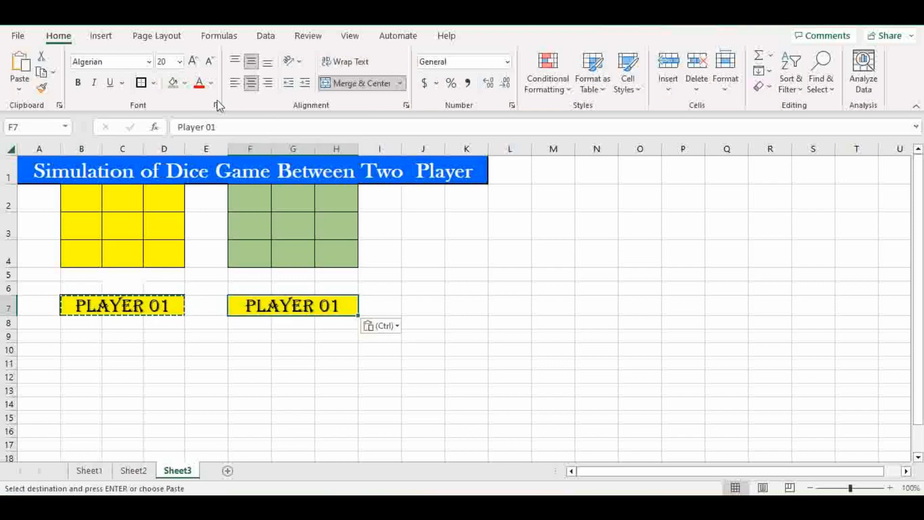
pyautogui.click(174, 84)
pyautogui.doubleClick(339, 306)
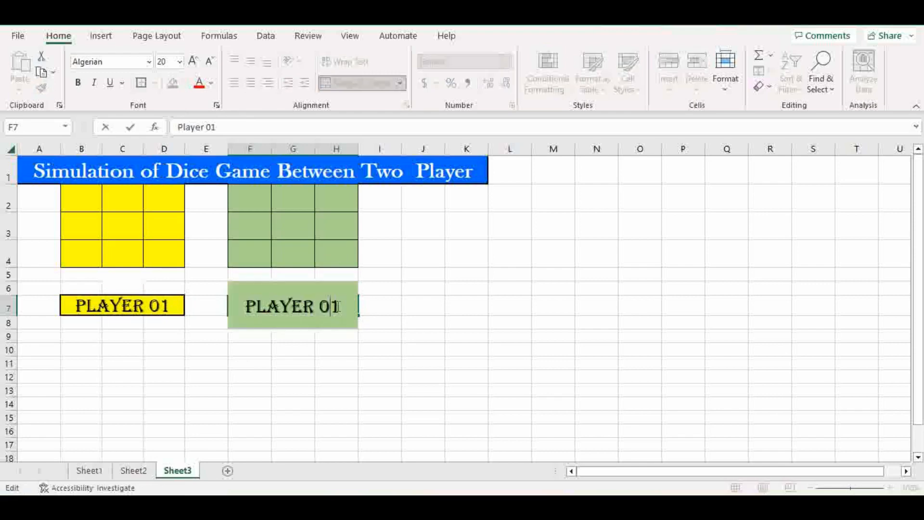
pyautogui.press('BackSpace')
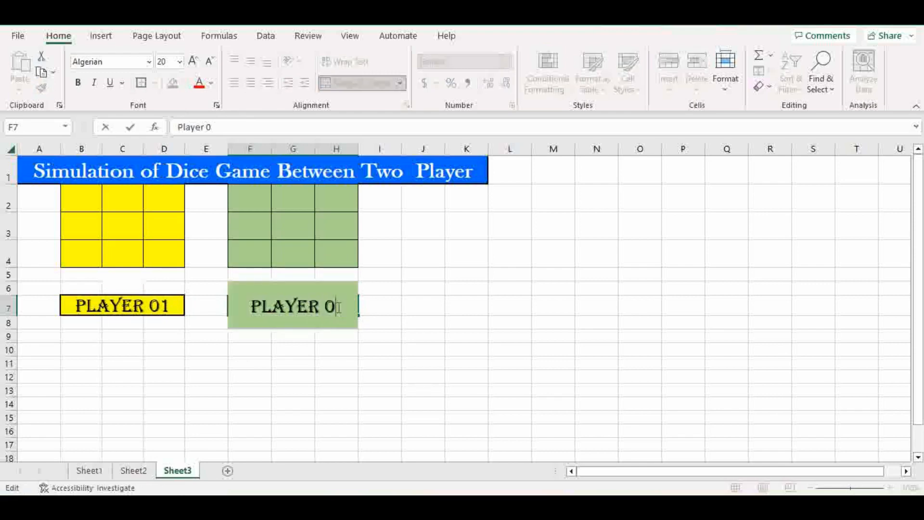
pyautogui.write('2')
pyautogui.click(336, 360)
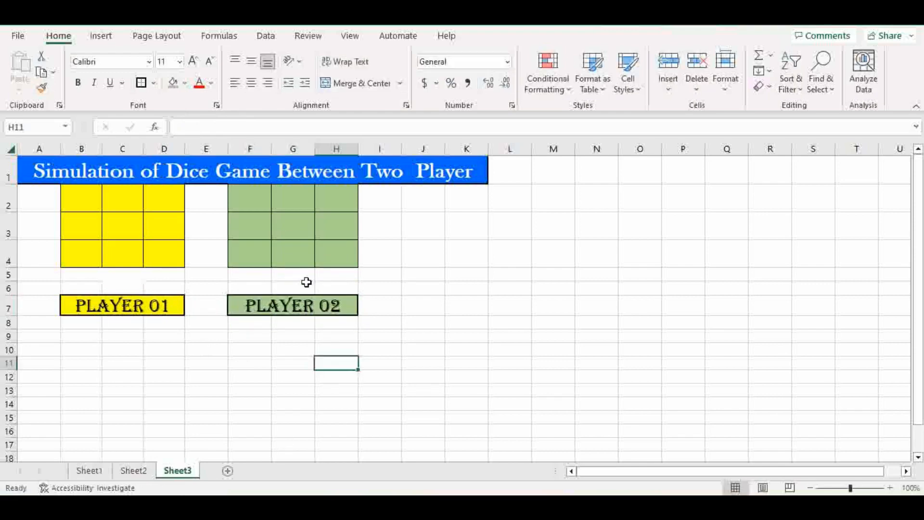
pyautogui.click(117, 336)
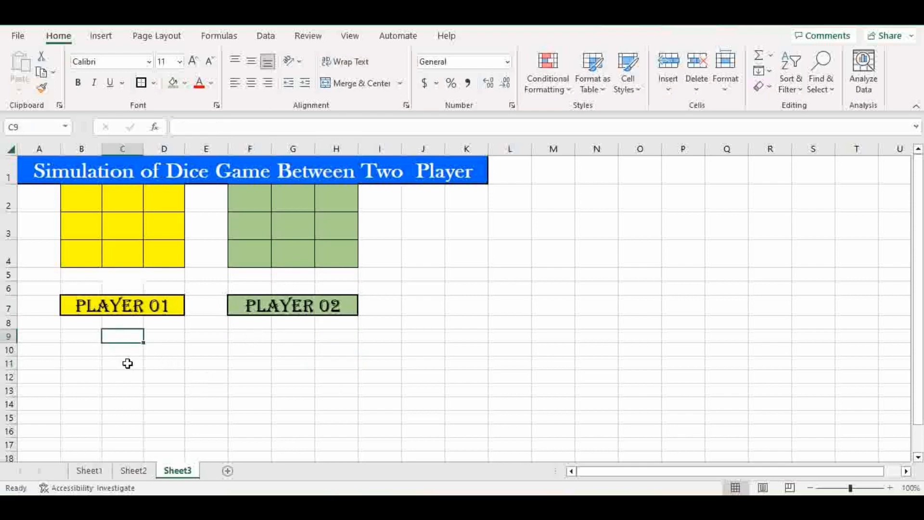
# Step: Copy the red die picture from Sheet1 onto Sheet3, shrink it, and place it right of the grids
pyautogui.click(87, 472)
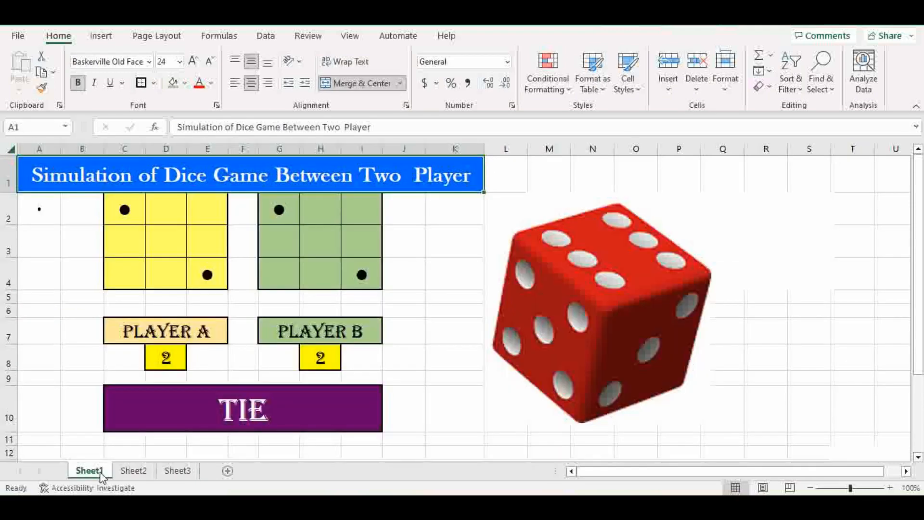
pyautogui.click(545, 332)
pyautogui.click(178, 471)
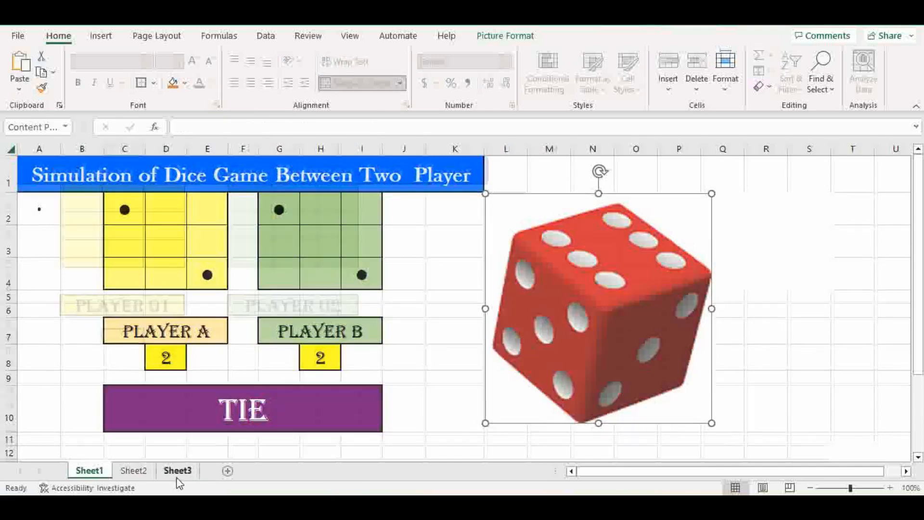
pyautogui.hotkey('ctrl', 'v')
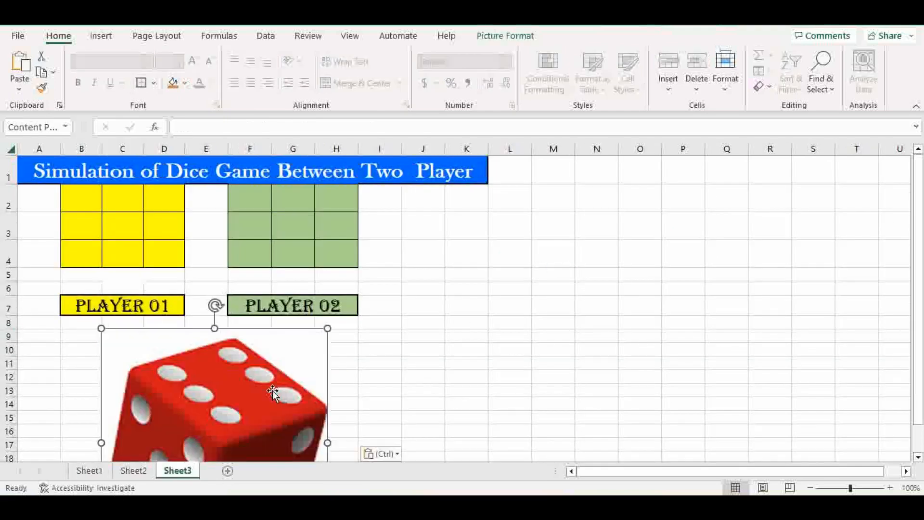
pyautogui.moveTo(270, 390); pyautogui.dragTo(619, 285)
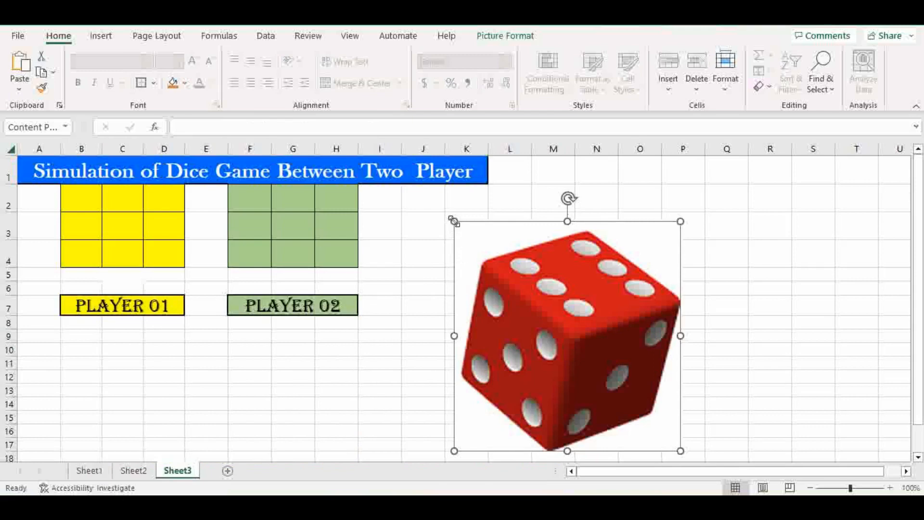
pyautogui.moveTo(453, 221); pyautogui.dragTo(424, 220)
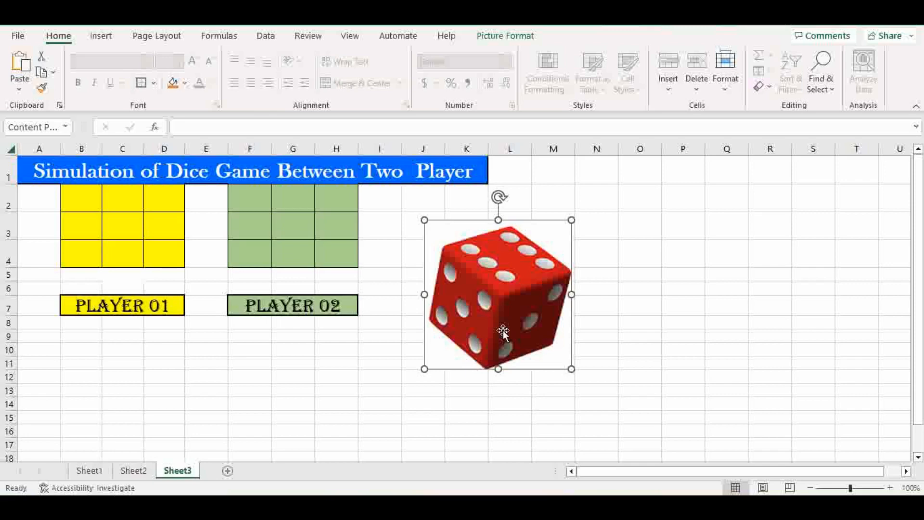
pyautogui.moveTo(503, 332); pyautogui.dragTo(569, 320)
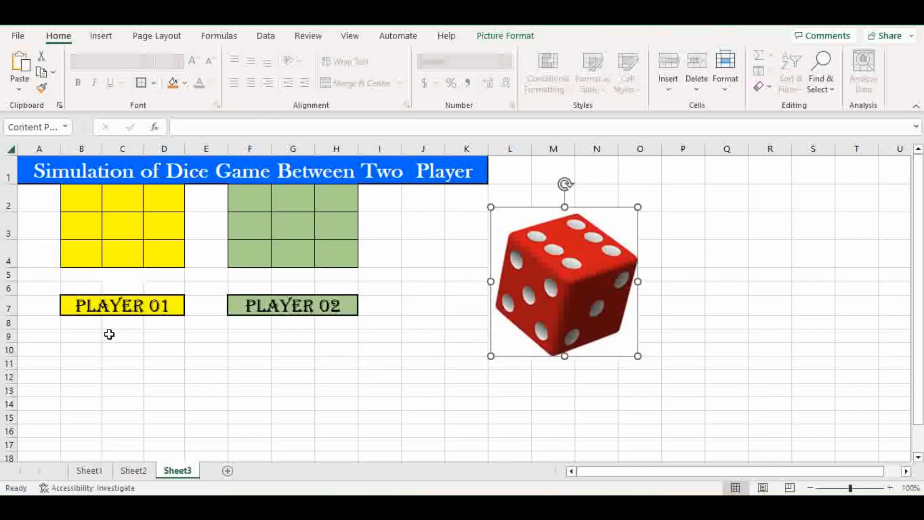
pyautogui.click(119, 350)
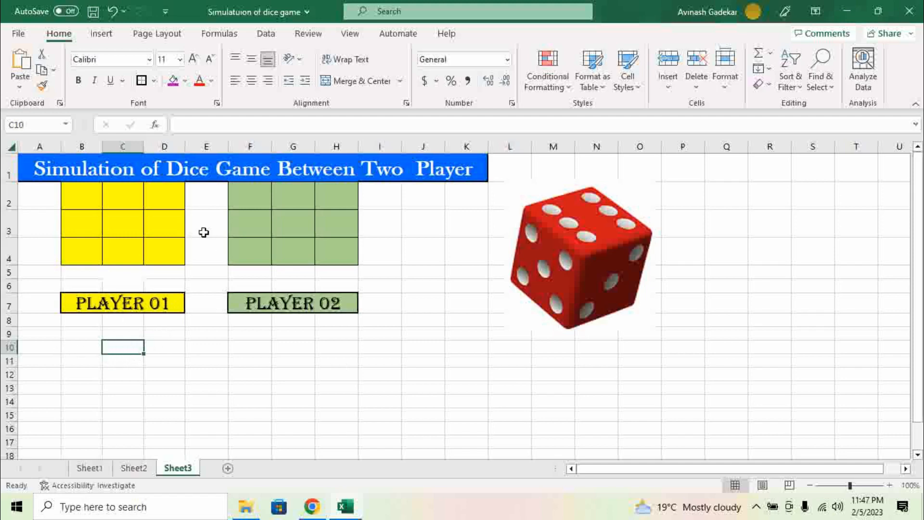
# Step: Make row 10 taller and fill C10 yellow and G10 light green
pyautogui.moveTo(8, 354); pyautogui.dragTo(8, 362)
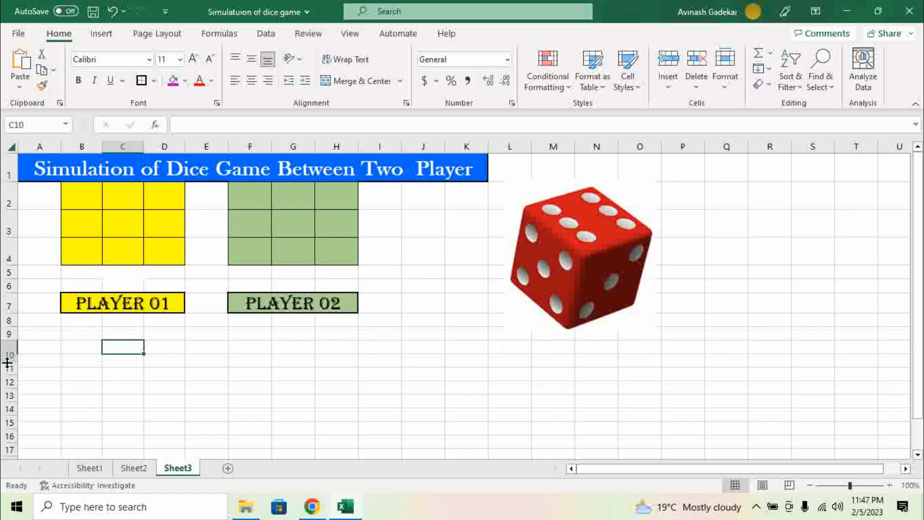
pyautogui.click(185, 81)
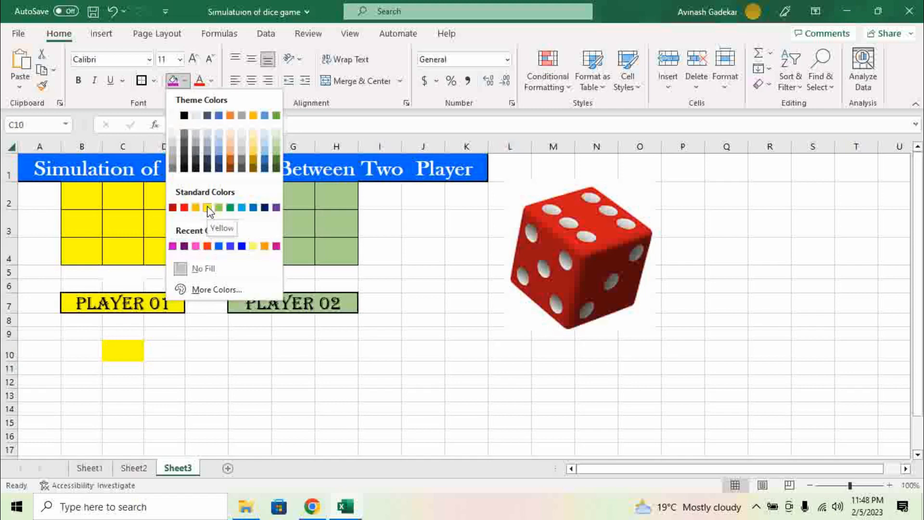
pyautogui.click(208, 210)
pyautogui.click(294, 351)
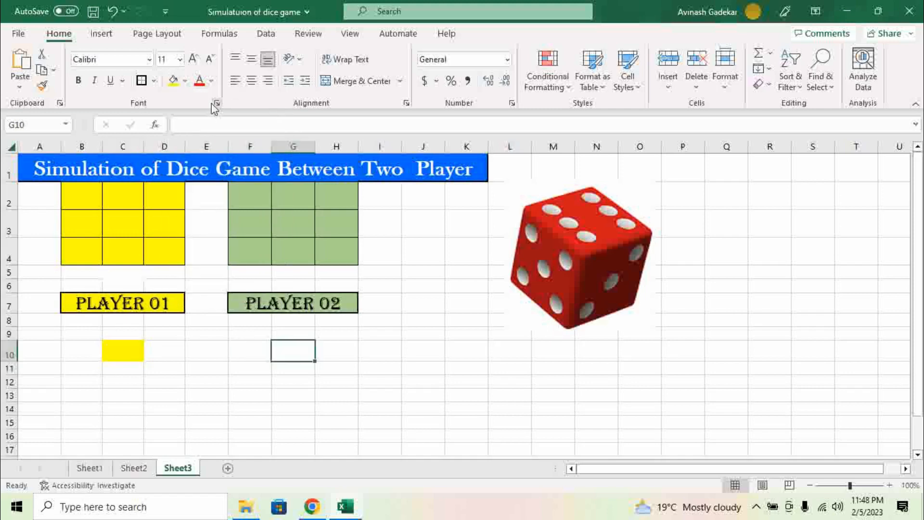
pyautogui.click(185, 81)
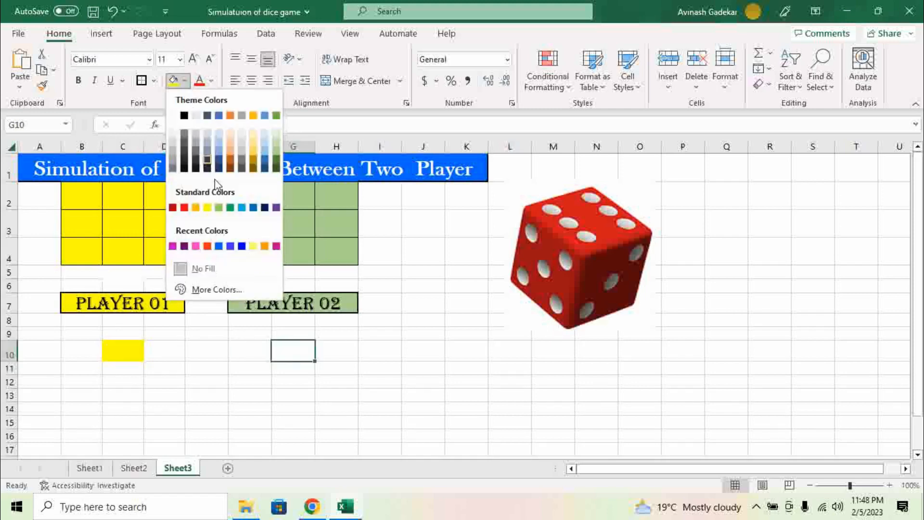
pyautogui.click(277, 150)
# Step: Give both C10 and G10 black All Borders
pyautogui.click(129, 353)
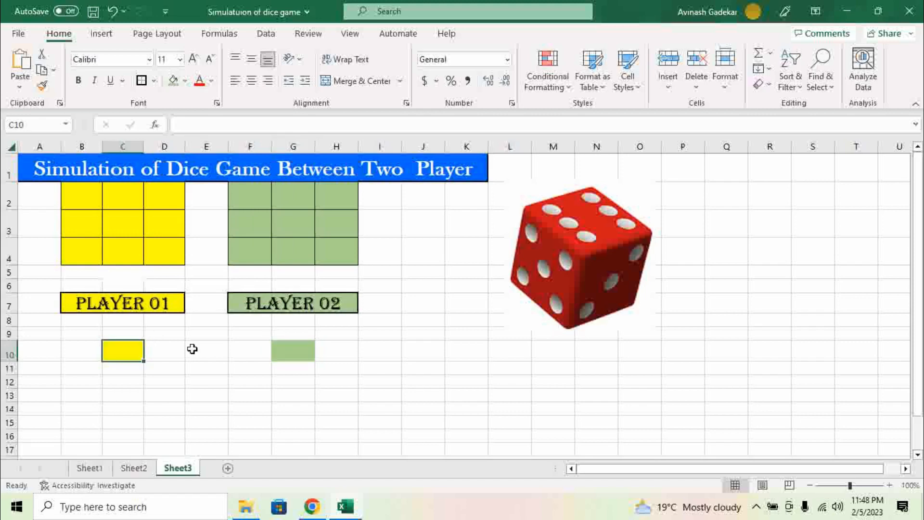
pyautogui.keyDown('ctrl'); pyautogui.click(291, 348); pyautogui.keyUp('ctrl')
pyautogui.click(140, 81)
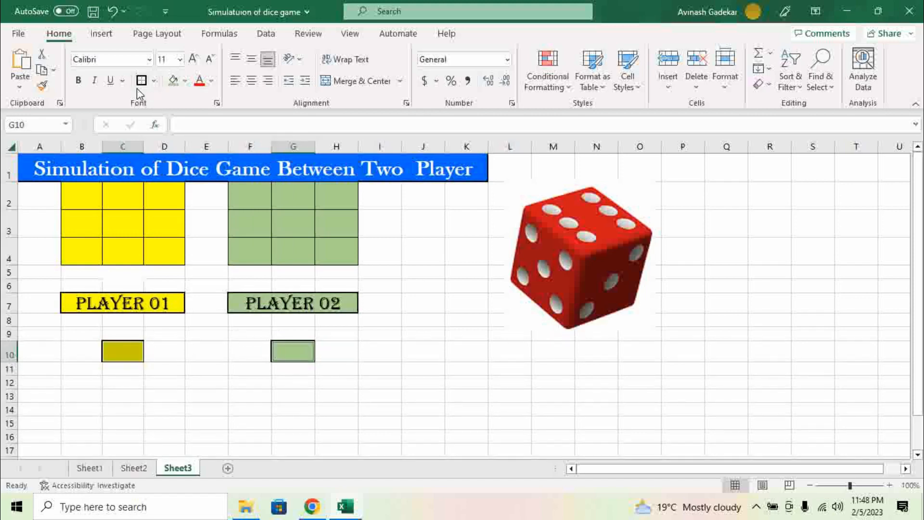
pyautogui.click(169, 355)
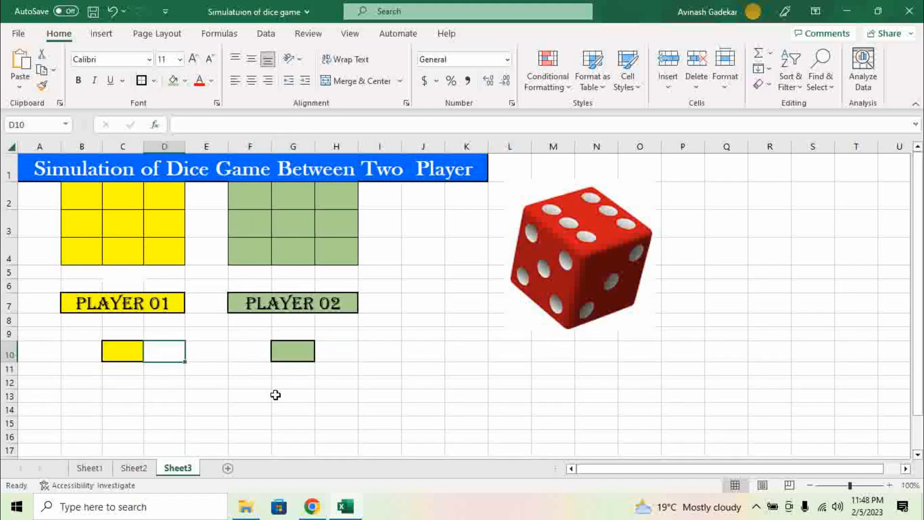
pyautogui.click(130, 350)
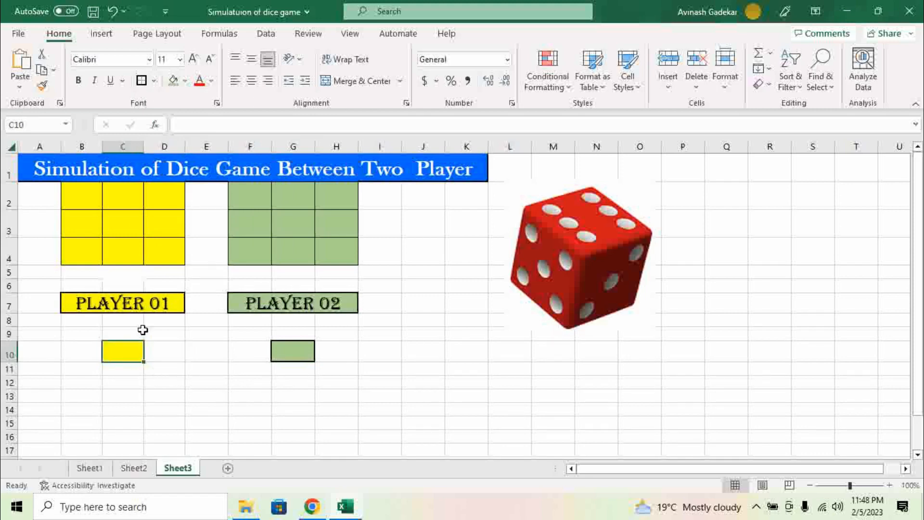
# Step: Enter =RANDBETWEEN(1,6) in C10 as Player 01's roll
pyautogui.write('=')
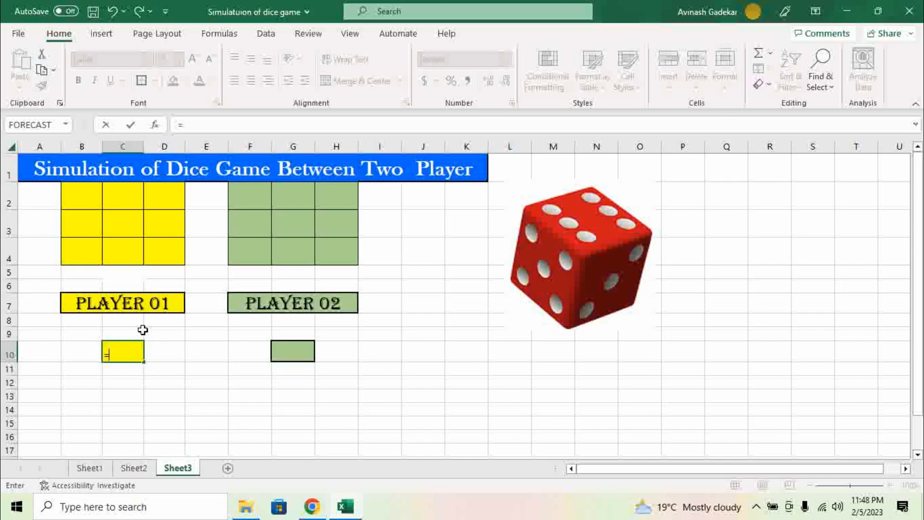
pyautogui.write('rand')
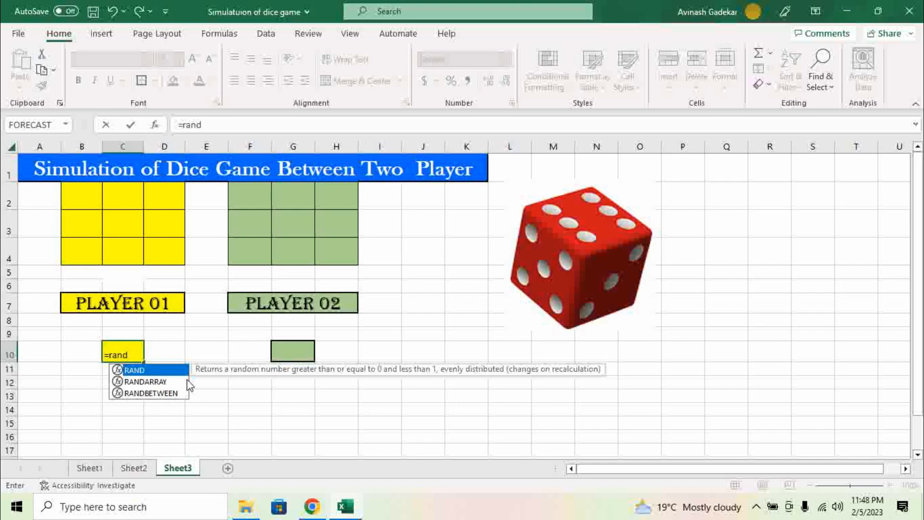
pyautogui.press('Down')
pyautogui.press('Down')
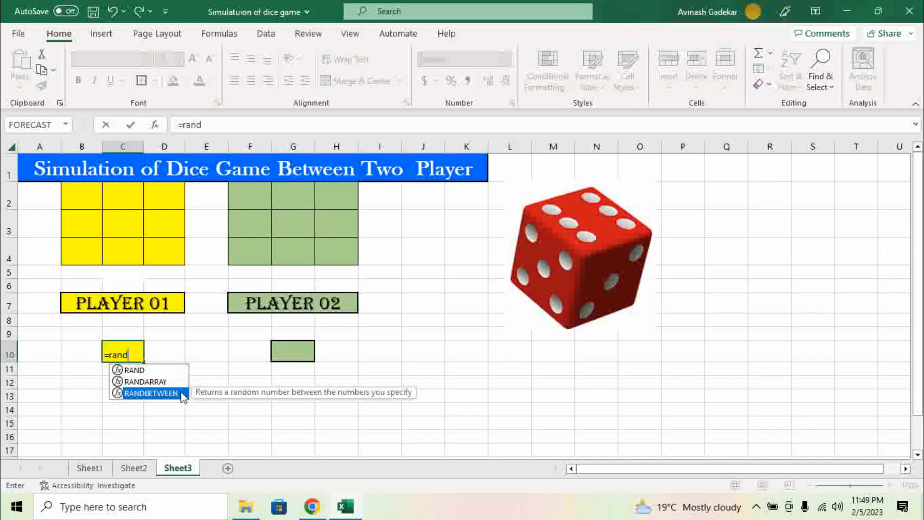
pyautogui.doubleClick(181, 392)
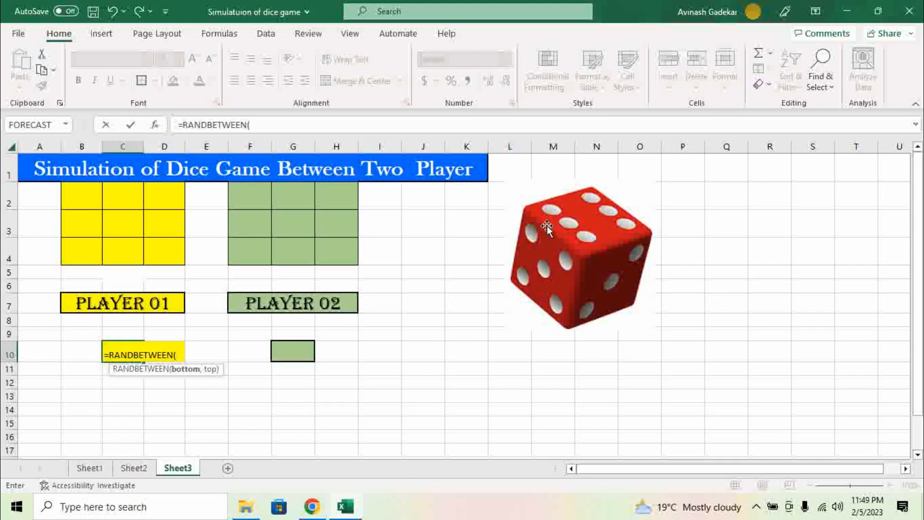
pyautogui.write('1,')
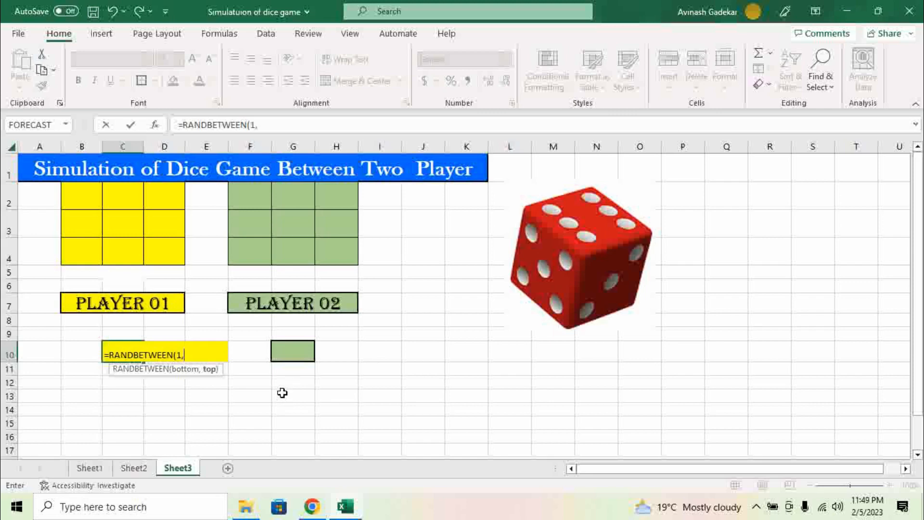
pyautogui.write('6)')
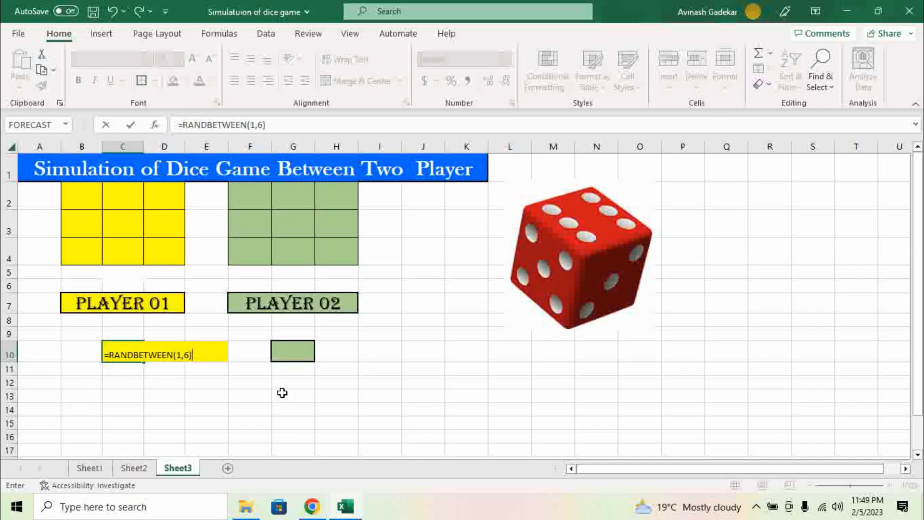
pyautogui.press('Return')
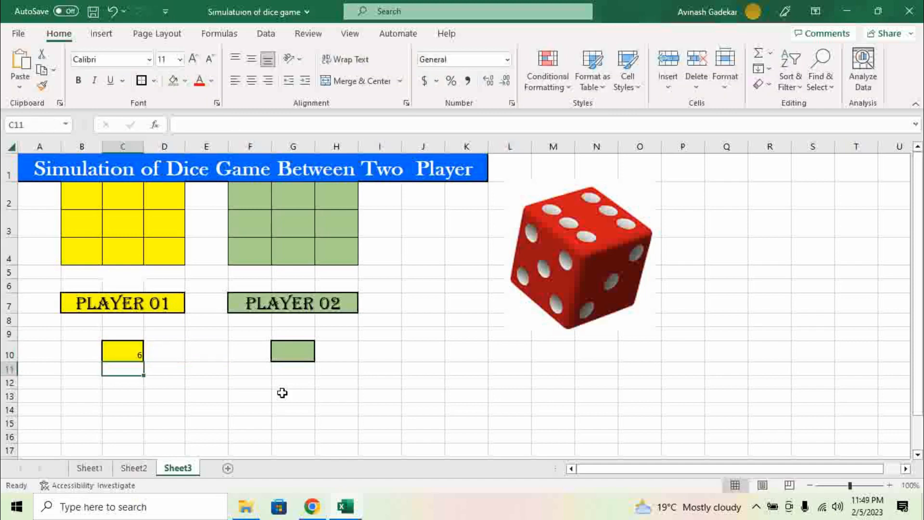
# Step: Centre C10's roll value horizontally and vertically and raise its font to 18
pyautogui.click(127, 355)
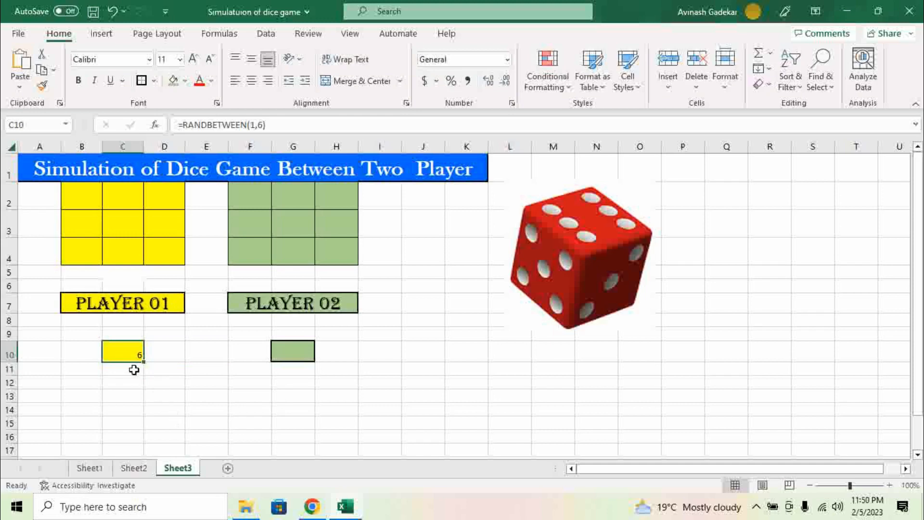
pyautogui.click(251, 81)
pyautogui.click(251, 59)
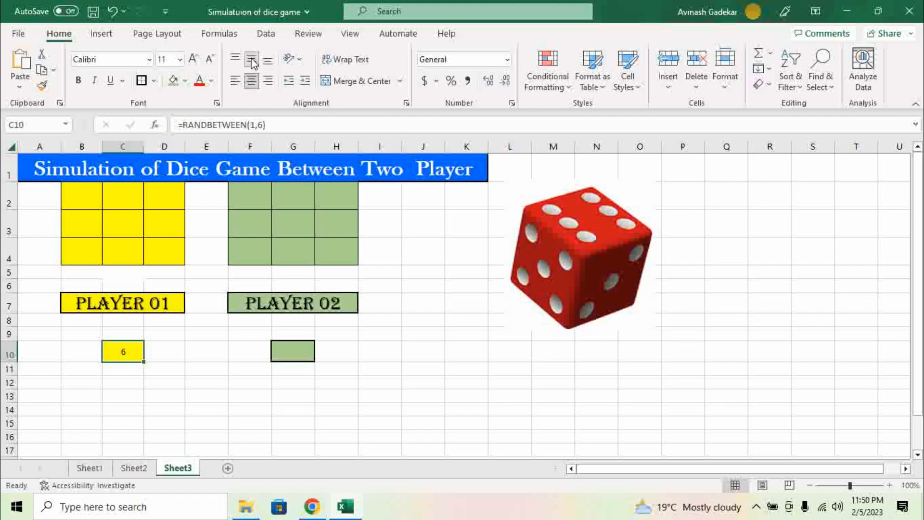
pyautogui.click(194, 59)
pyautogui.click(194, 59)
pyautogui.click(194, 59)
pyautogui.click(194, 59)
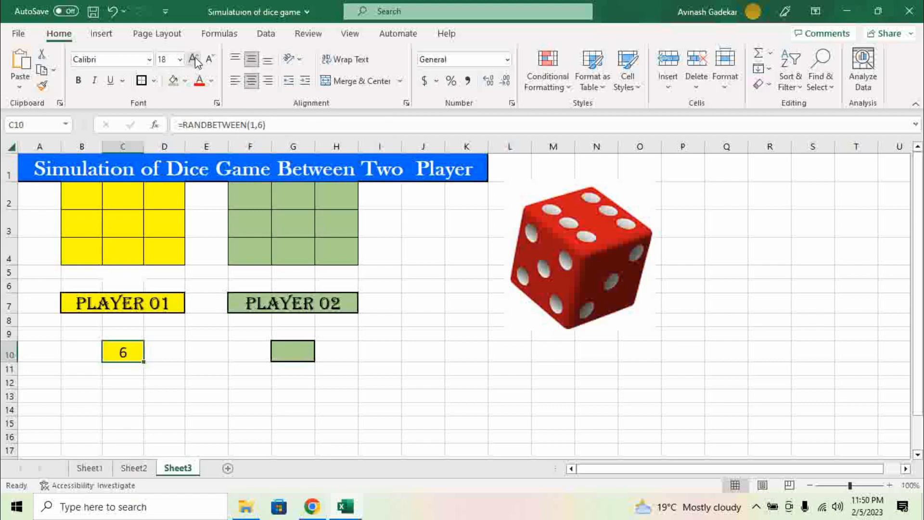
pyautogui.click(176, 379)
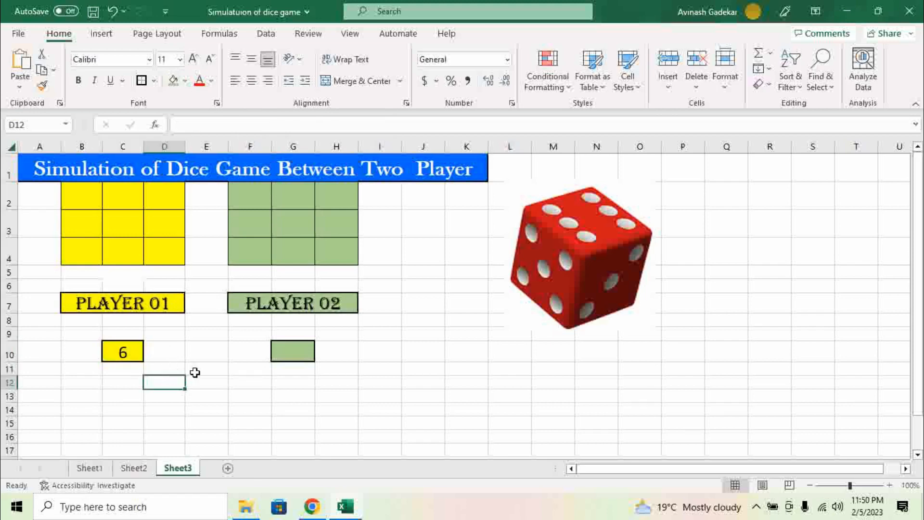
# Step: Enter =RANDBETWEEN(1,6) in G10 as Player 02's roll
pyautogui.click(273, 351)
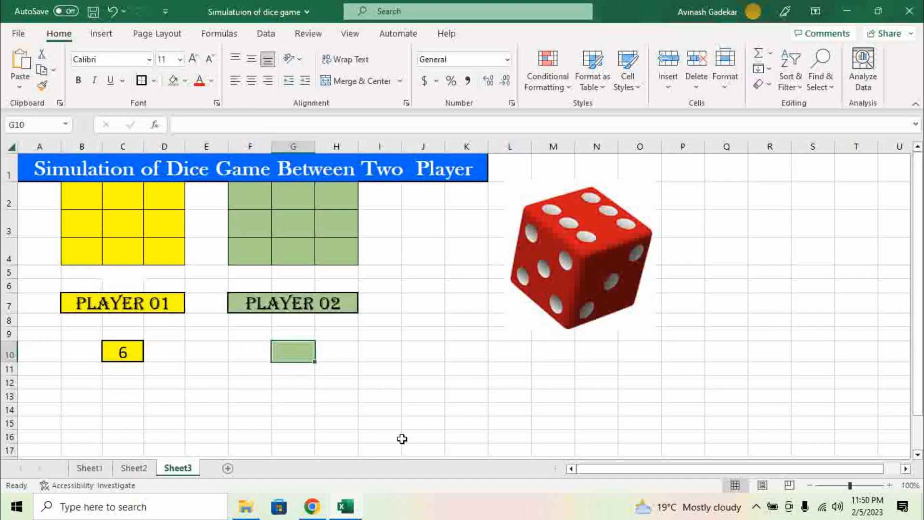
pyautogui.write('=')
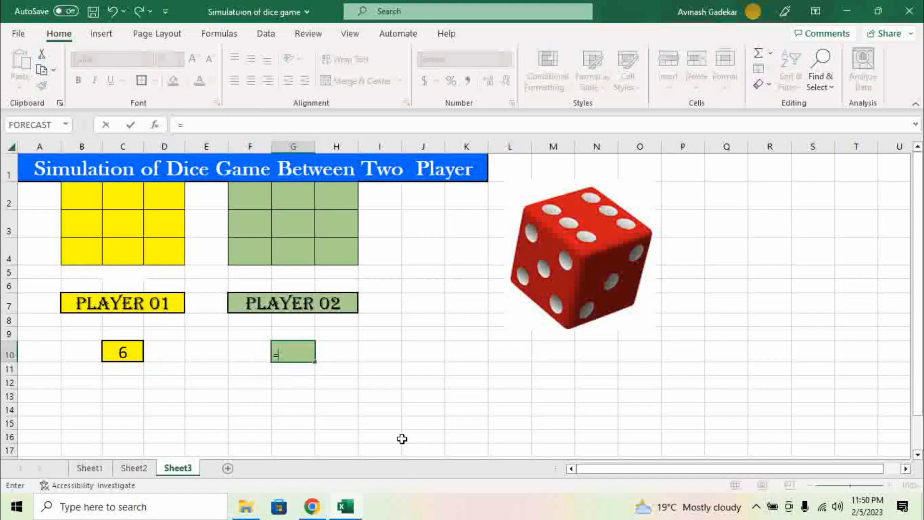
pyautogui.write('rand')
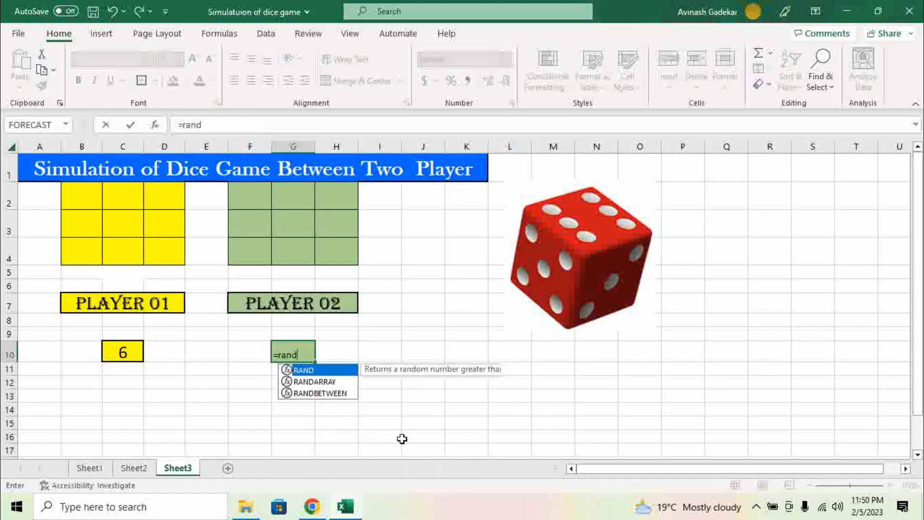
pyautogui.press('Down')
pyautogui.press('Down')
pyautogui.press('Tab')
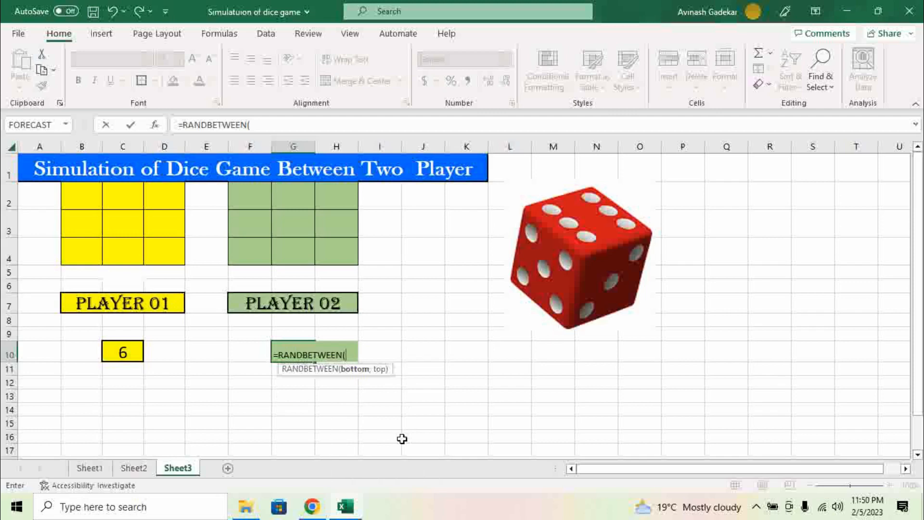
pyautogui.write('1,6')
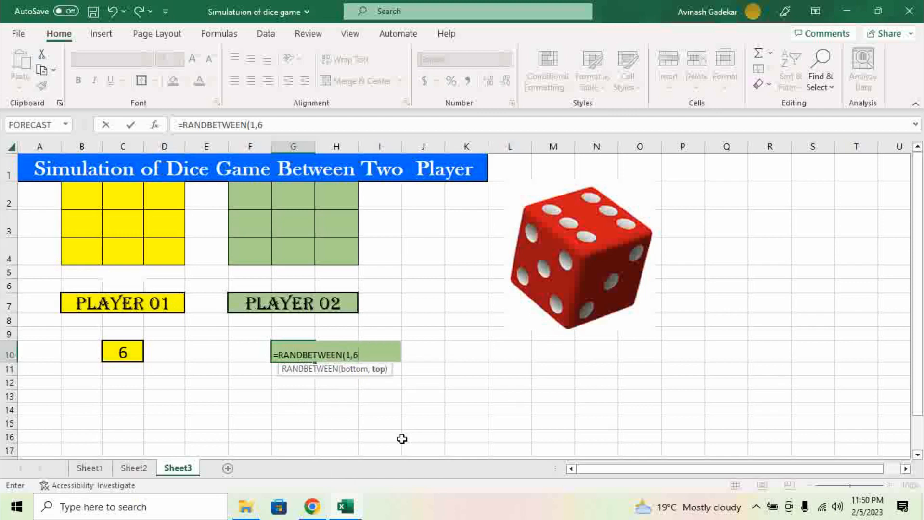
pyautogui.write(')')
pyautogui.press('Return')
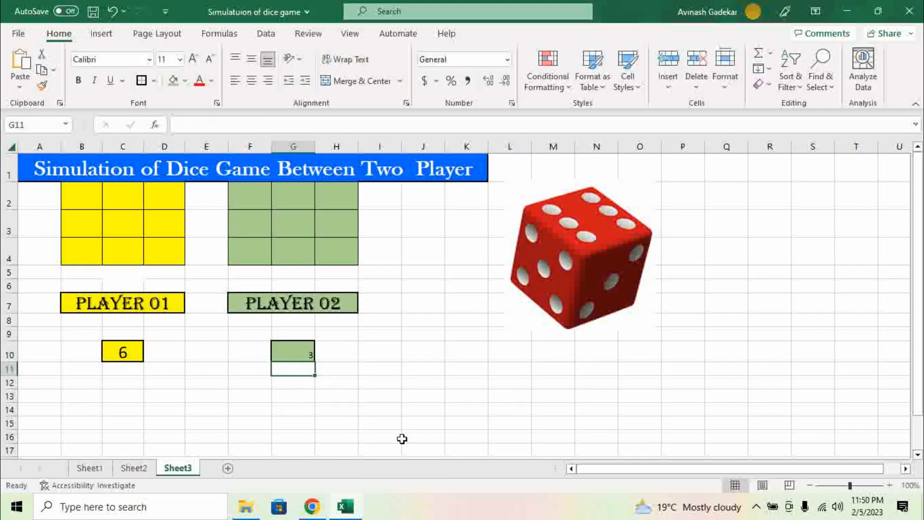
# Step: Centre G10's roll value both ways and enlarge its font to 16
pyautogui.click(281, 349)
pyautogui.click(253, 79)
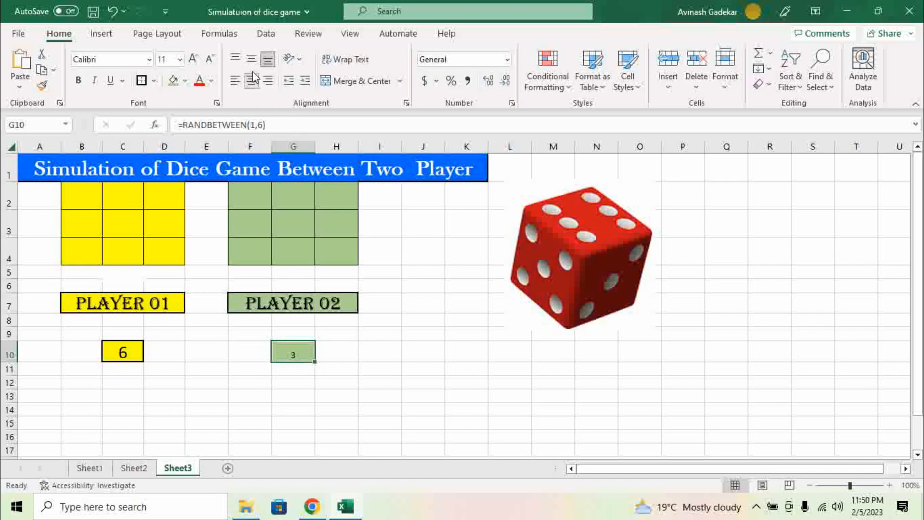
pyautogui.click(252, 58)
pyautogui.click(193, 58)
pyautogui.click(192, 59)
pyautogui.click(193, 59)
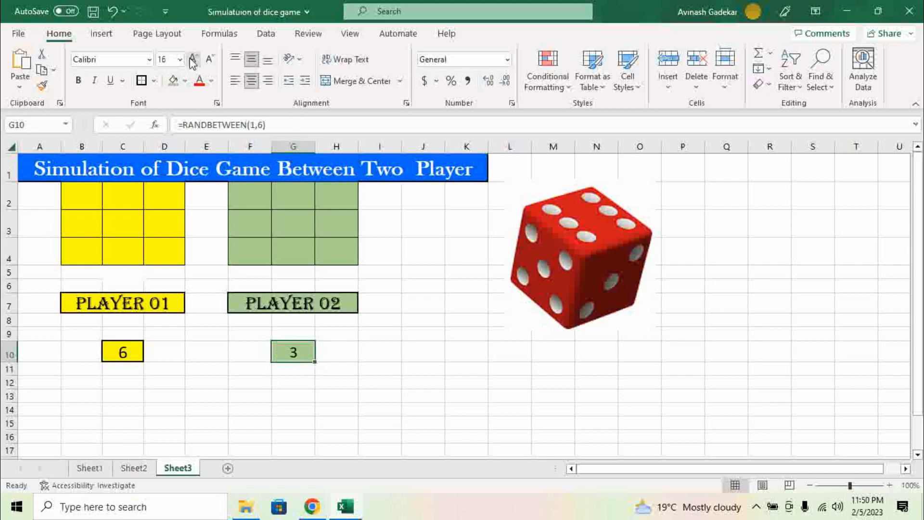
pyautogui.click(255, 368)
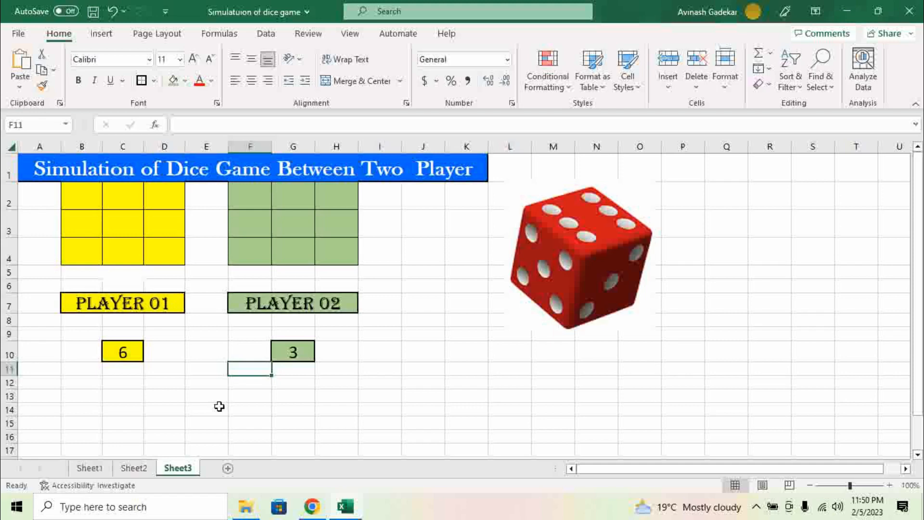
# Step: Re-roll with F9 until C10 shows 5 and G10 shows 4, then select B13:H13
pyautogui.press('F9')
pyautogui.click(376, 399)
pyautogui.press('F9')
pyautogui.press('F9')
pyautogui.press('F9')
pyautogui.press('F9')
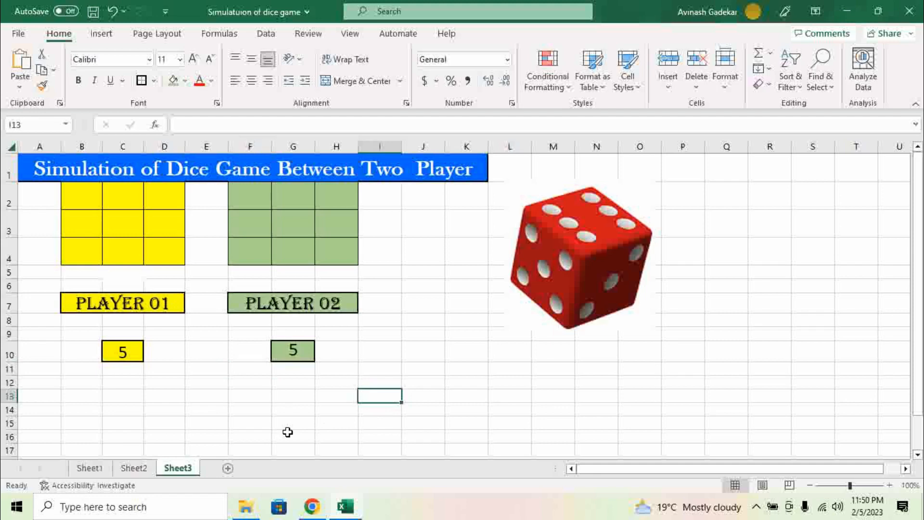
pyautogui.press('F9')
pyautogui.press('F9')
pyautogui.press('F9')
pyautogui.press('F9')
pyautogui.press('F9')
pyautogui.press('F9')
pyautogui.press('F9')
pyautogui.press('F9')
pyautogui.press('F9')
pyautogui.press('F9')
pyautogui.press('F9')
pyautogui.press('F9')
pyautogui.press('F9')
pyautogui.press('F9')
pyautogui.press('F9')
pyautogui.press('F9')
pyautogui.press('F9')
pyautogui.press('F9')
pyautogui.press('F9')
pyautogui.press('F9')
pyautogui.press('F9')
pyautogui.press('F9')
pyautogui.press('F9')
pyautogui.press('F9')
pyautogui.press('F9')
pyautogui.press('F9')
pyautogui.press('F9')
pyautogui.press('F9')
pyautogui.press('F9')
pyautogui.press('F9')
pyautogui.moveTo(80, 397); pyautogui.dragTo(341, 403)
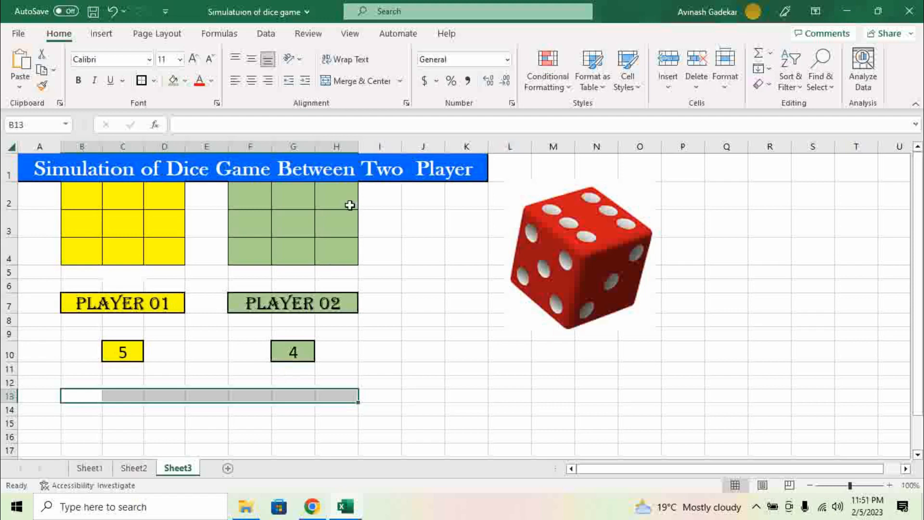
# Step: Merge B13:H13 into one cell, make row 13 taller, and fill it magenta
pyautogui.click(362, 81)
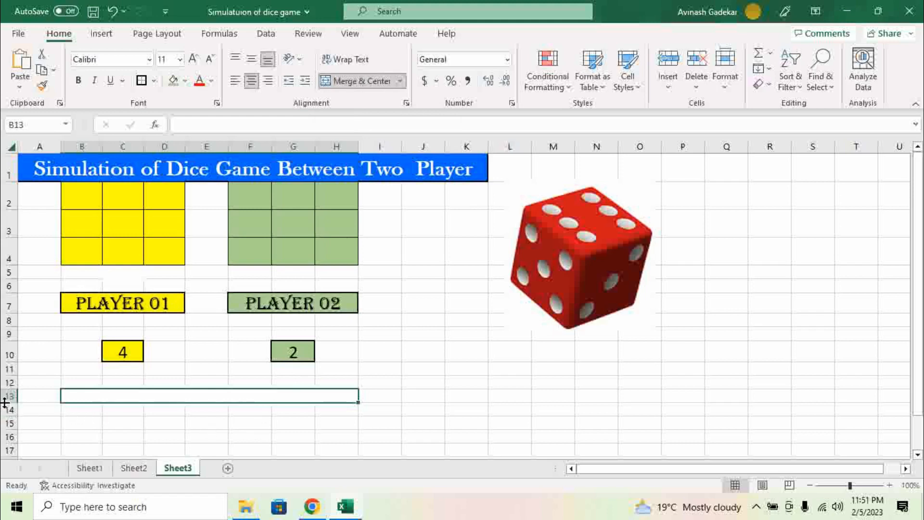
pyautogui.moveTo(5, 403); pyautogui.dragTo(3, 411)
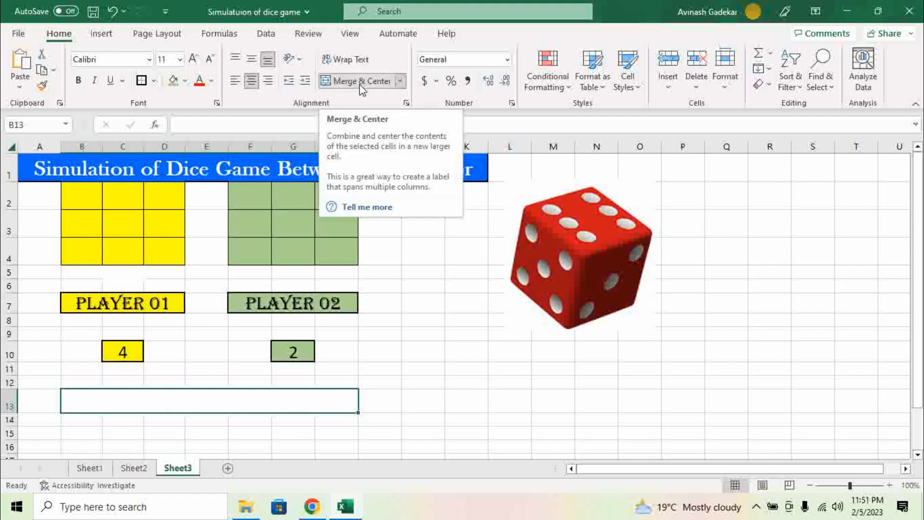
pyautogui.click(185, 80)
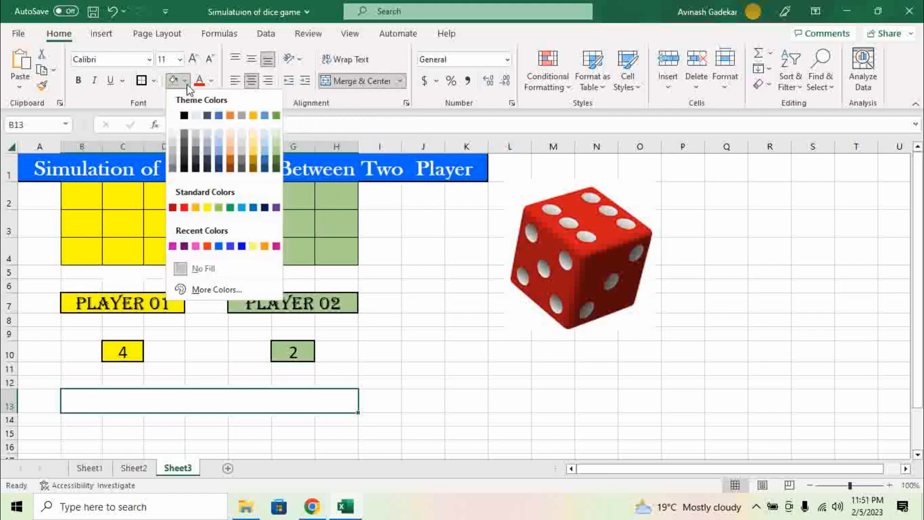
pyautogui.click(173, 247)
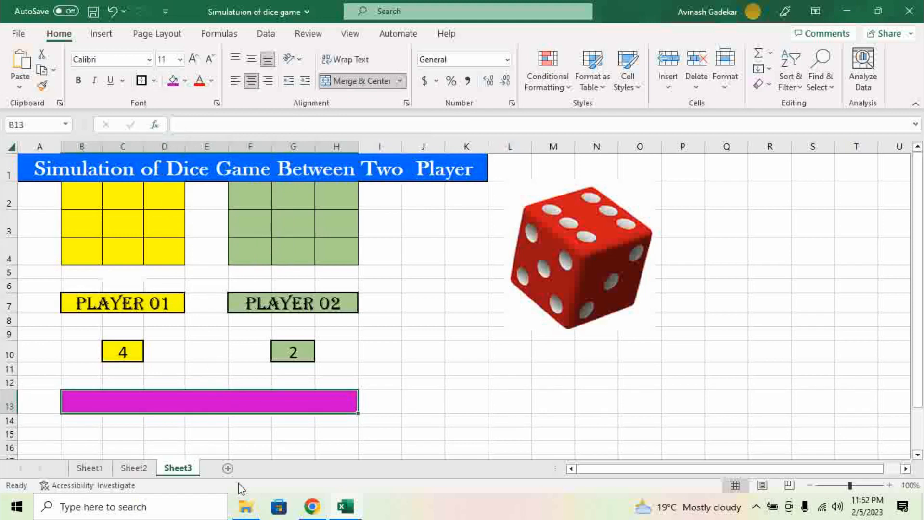
pyautogui.click(295, 428)
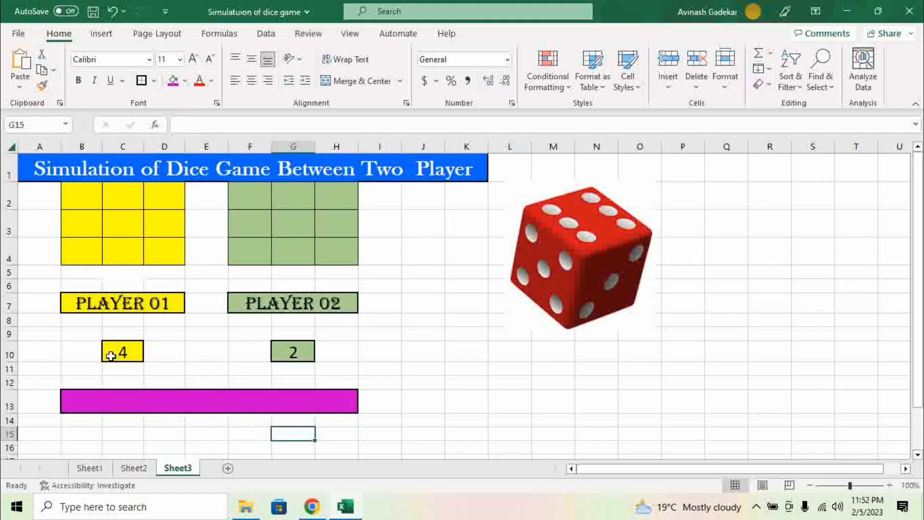
# Step: Middle-align the merged result cell and raise its font size to 16
pyautogui.click(197, 398)
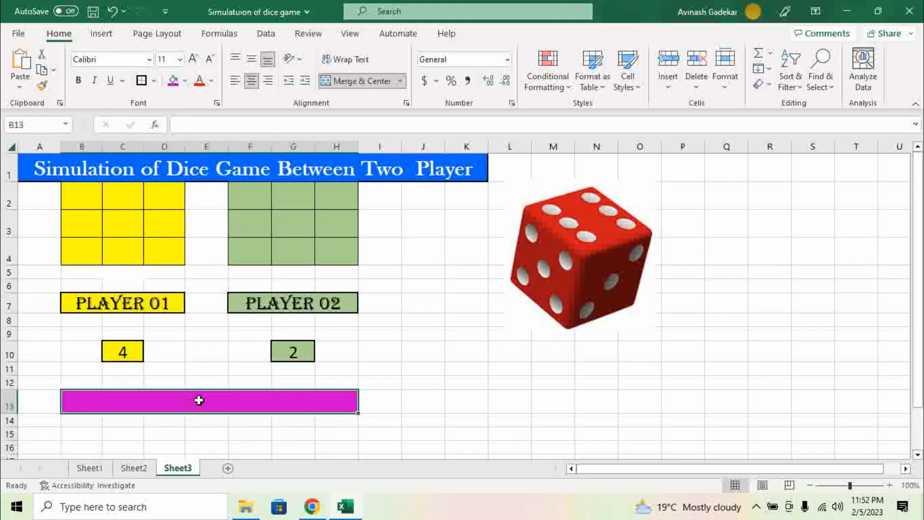
pyautogui.click(251, 58)
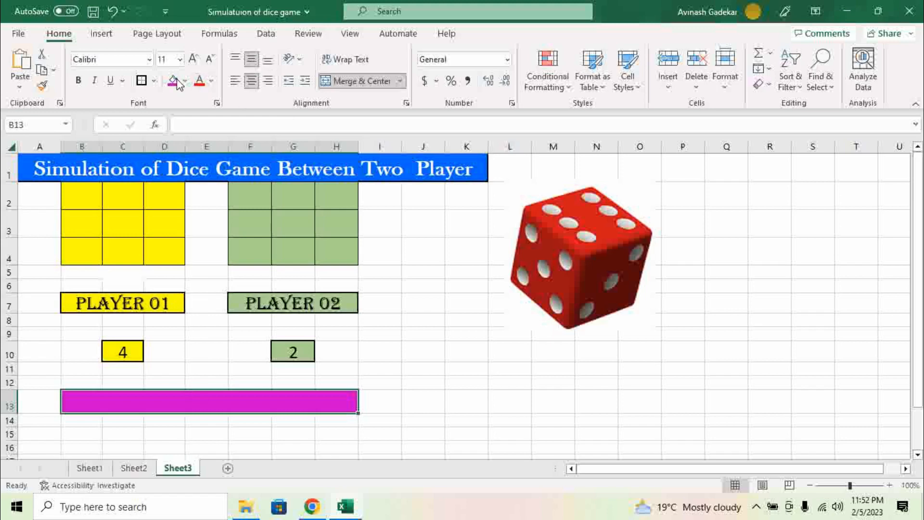
pyautogui.click(192, 59)
pyautogui.click(192, 59)
pyautogui.click(193, 59)
# Step: Type =IF(C10>G10, Player 01 is wineer, Player 02 is winner) in B13, without quotes
pyautogui.write('=')
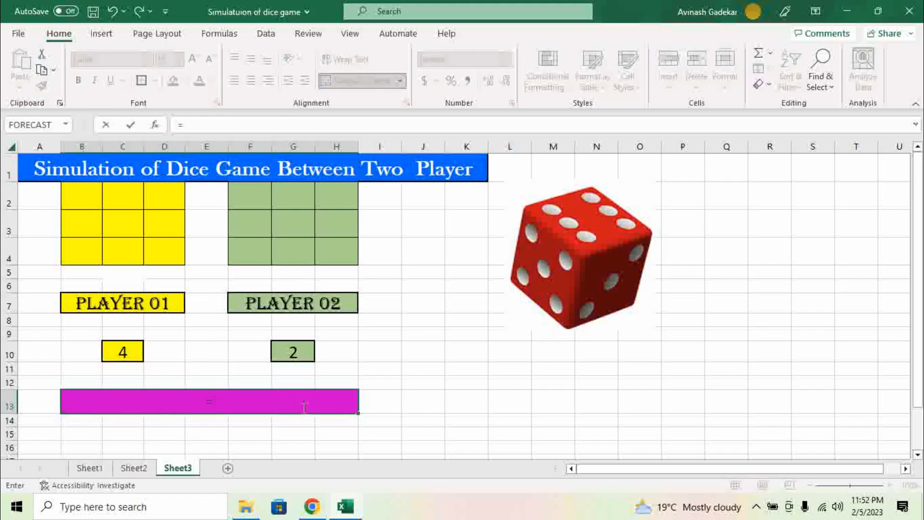
pyautogui.write('if')
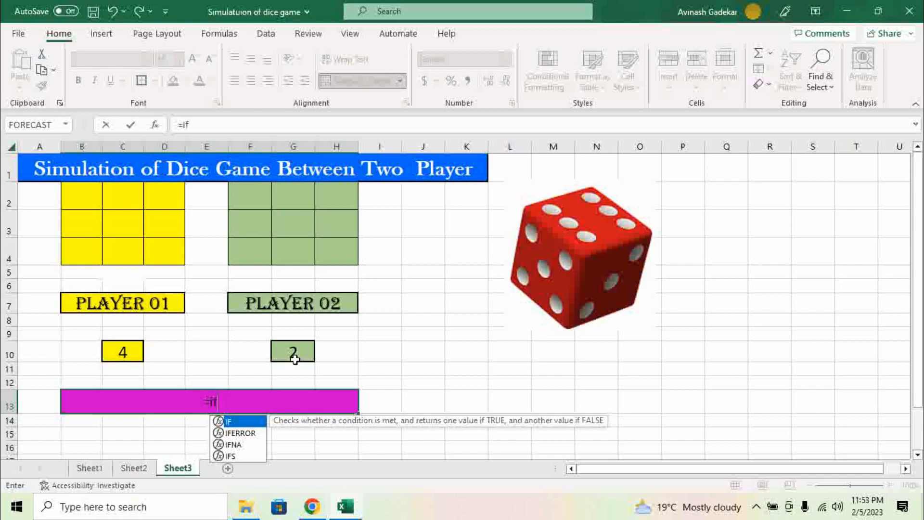
pyautogui.press('Tab')
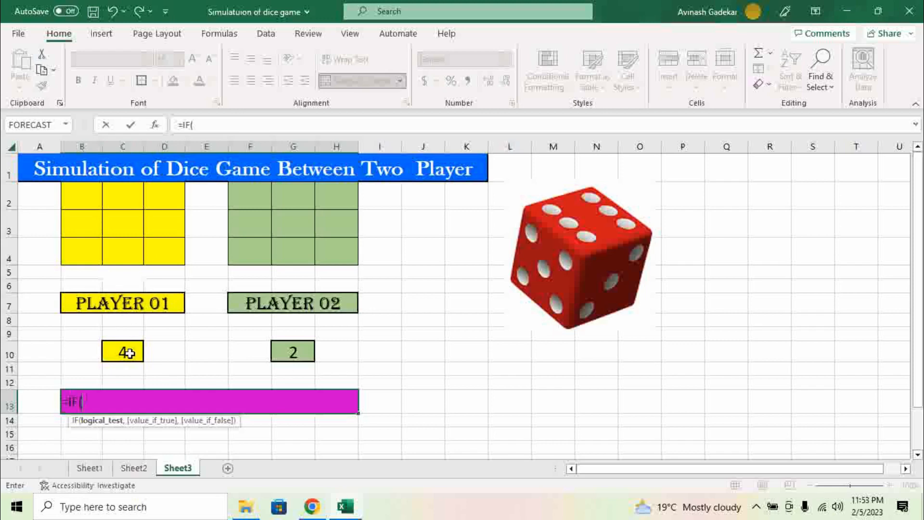
pyautogui.write('C10')
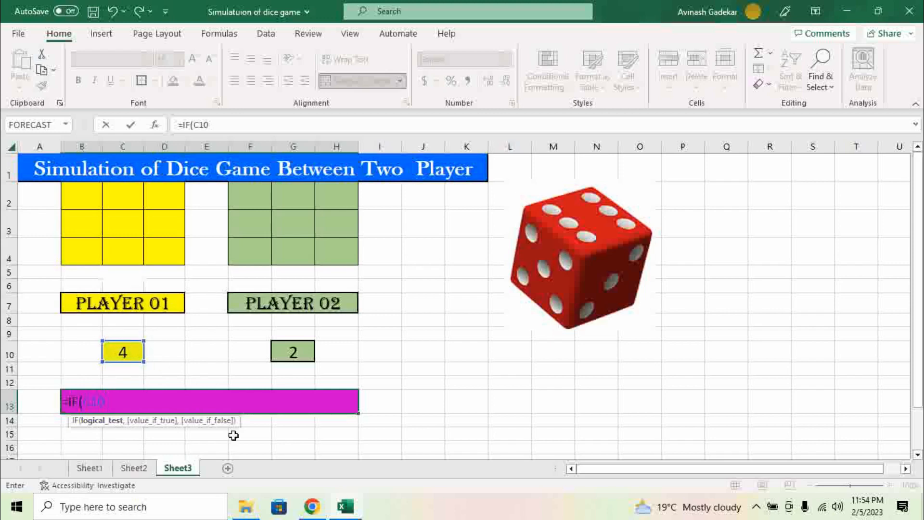
pyautogui.write('>')
pyautogui.click(298, 350)
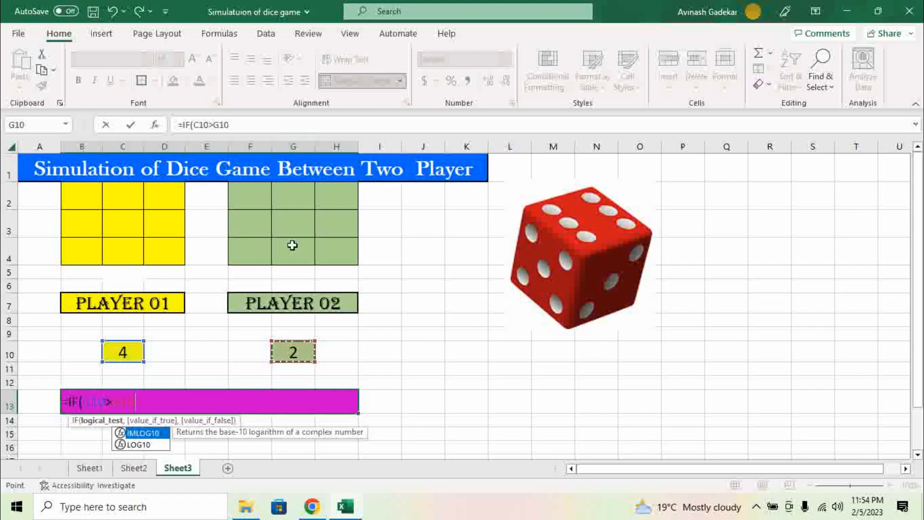
pyautogui.write(',')
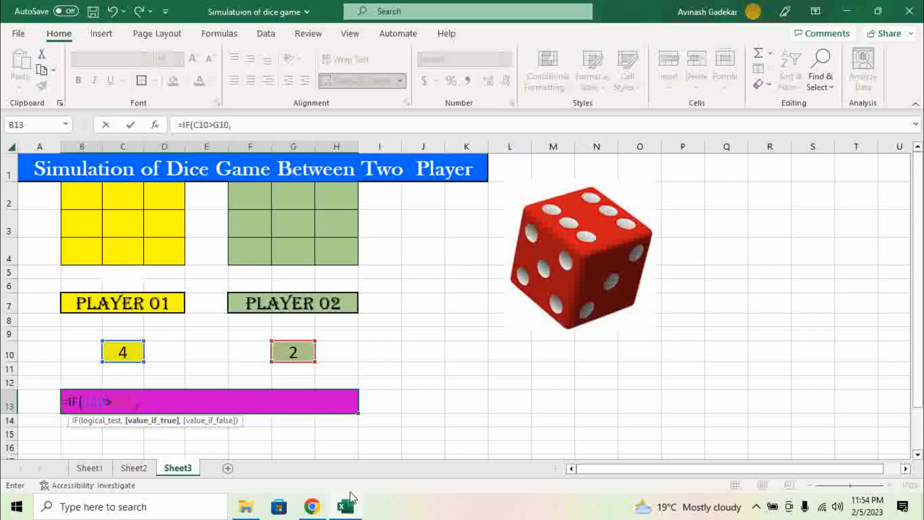
pyautogui.write('Player 0')
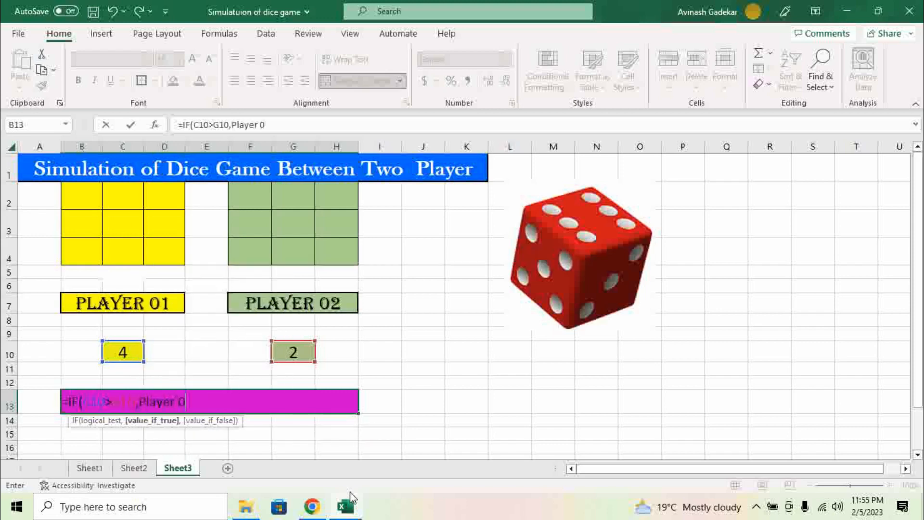
pyautogui.write('1 is wineer')
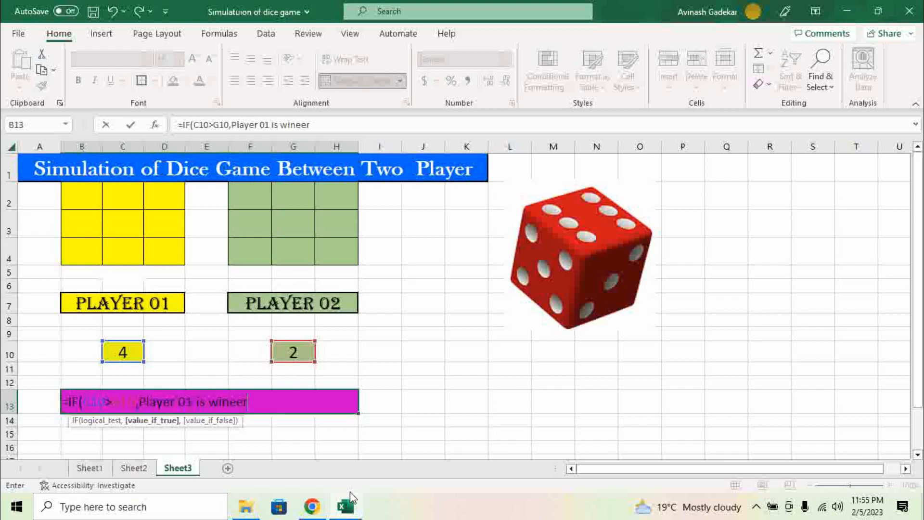
pyautogui.write(',')
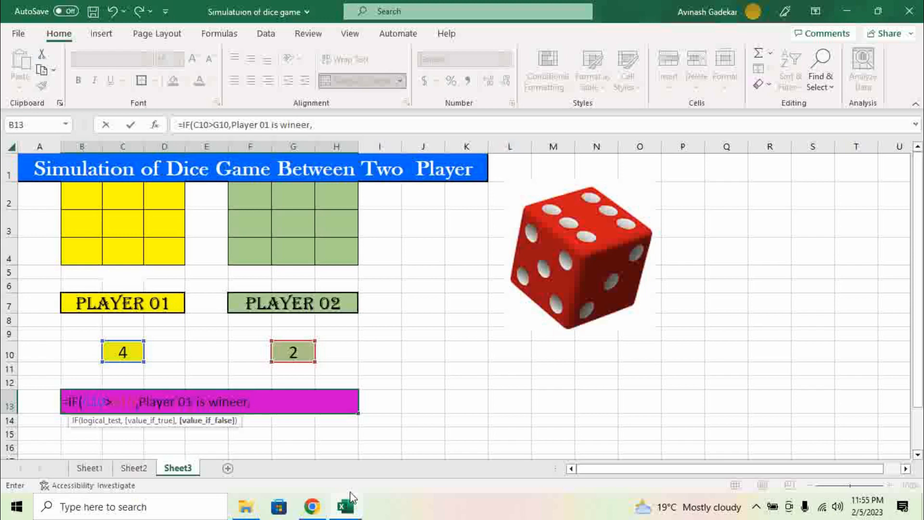
pyautogui.write('Player 02')
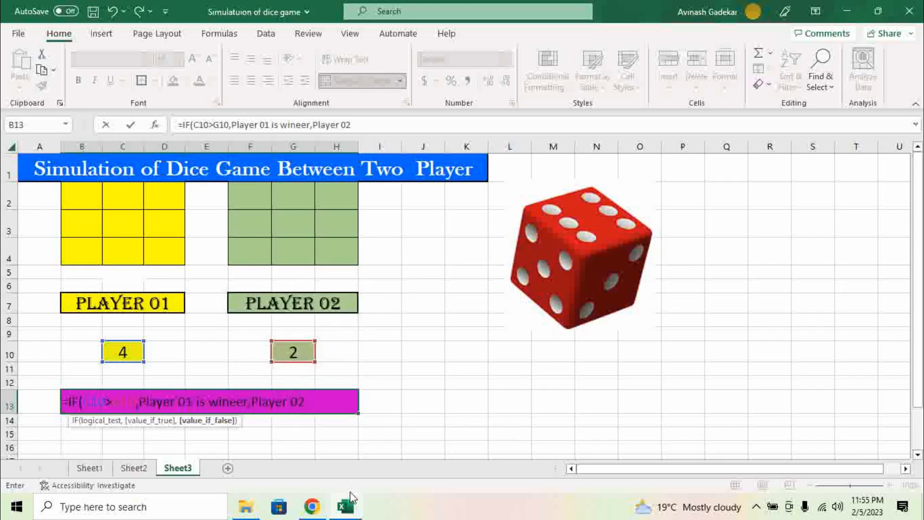
pyautogui.write(' is wine')
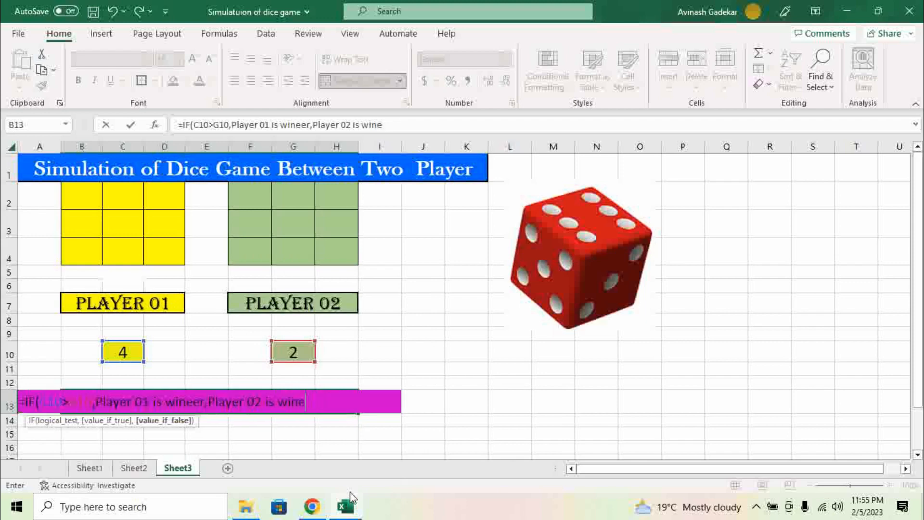
pyautogui.write('er')
pyautogui.press('BackSpace')
pyautogui.press('BackSpace')
pyautogui.press('BackSpace')
pyautogui.press('BackSpace')
pyautogui.write('nner')
# Step: Correct the misspelled 'wineer' to 'winner' in the B13 formula
pyautogui.press('Return')
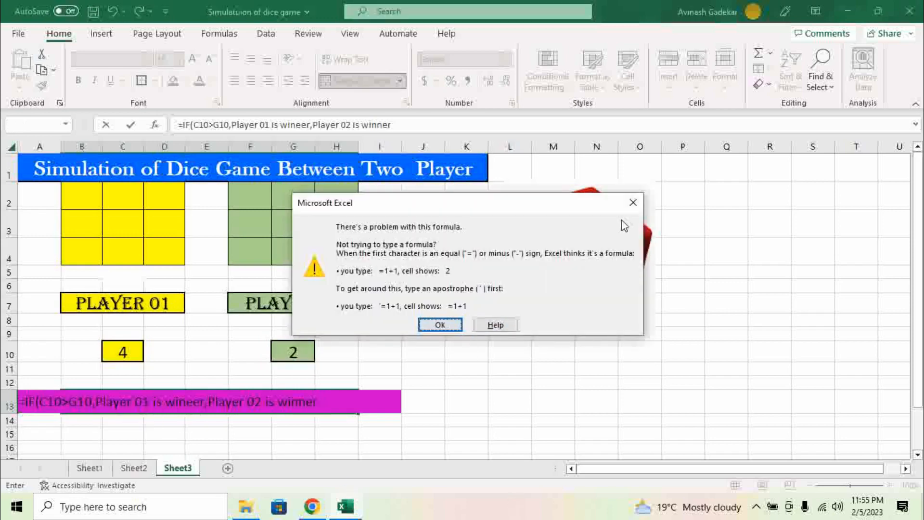
pyautogui.press('Return')
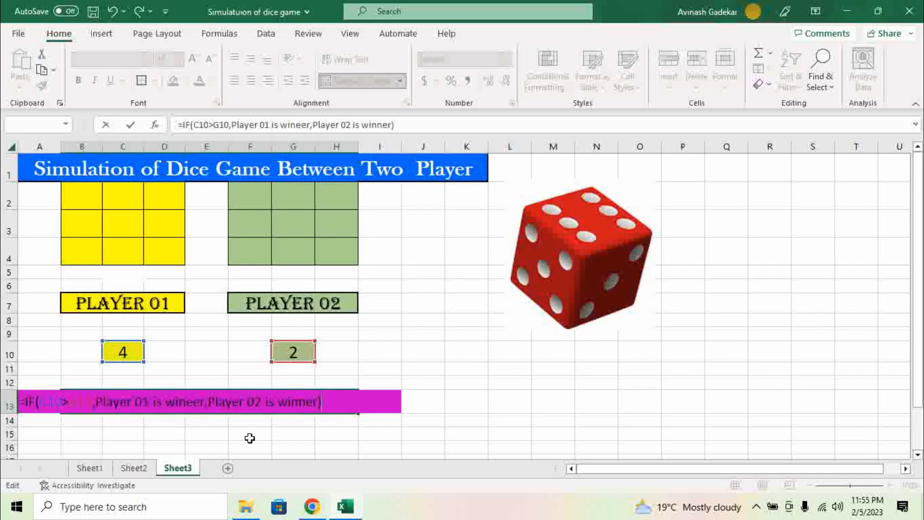
pyautogui.click(201, 406)
pyautogui.press('BackSpace')
pyautogui.press('BackSpace')
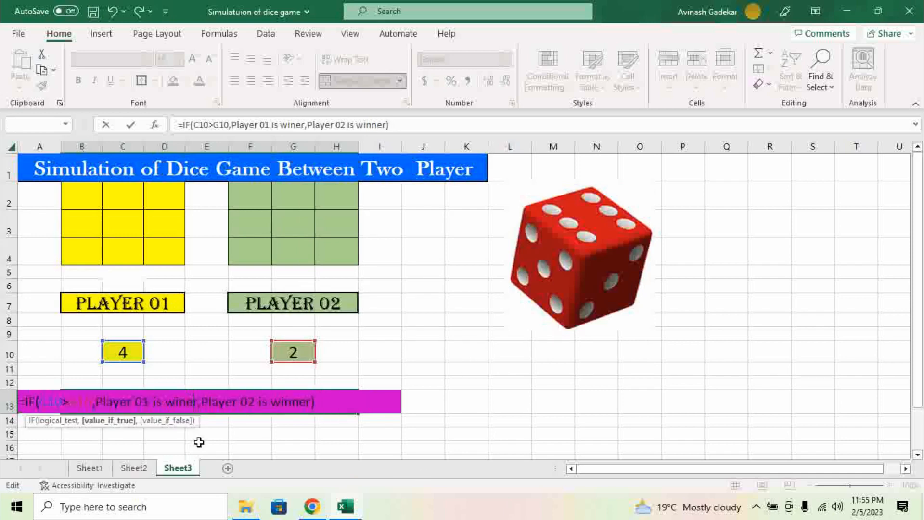
pyautogui.write('n')
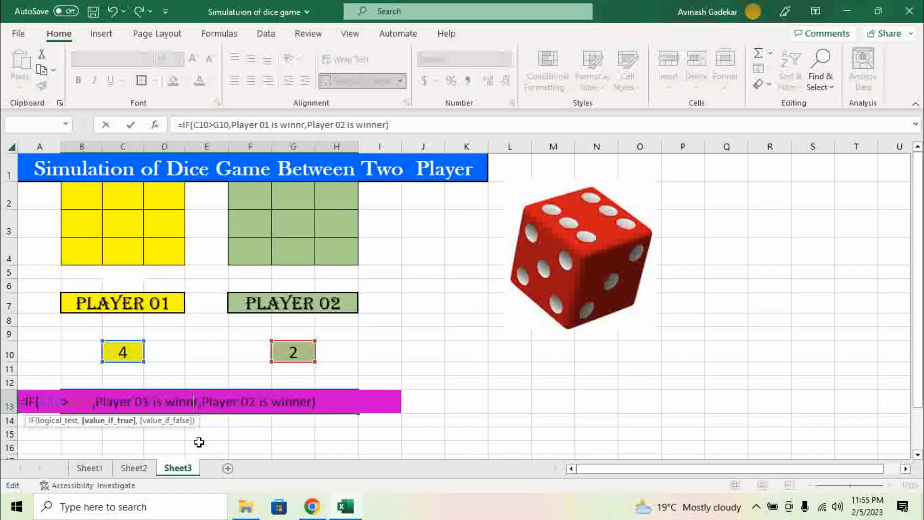
pyautogui.write('e')
pyautogui.press('Return')
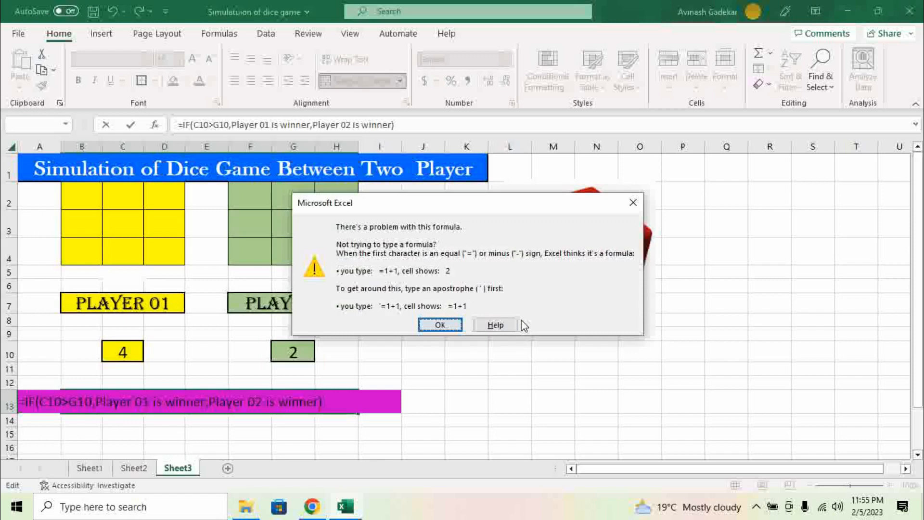
# Step: Wrap 'Player 01 is winner' and 'Player 02 is winner' in double quotes and commit the formula
pyautogui.click(634, 203)
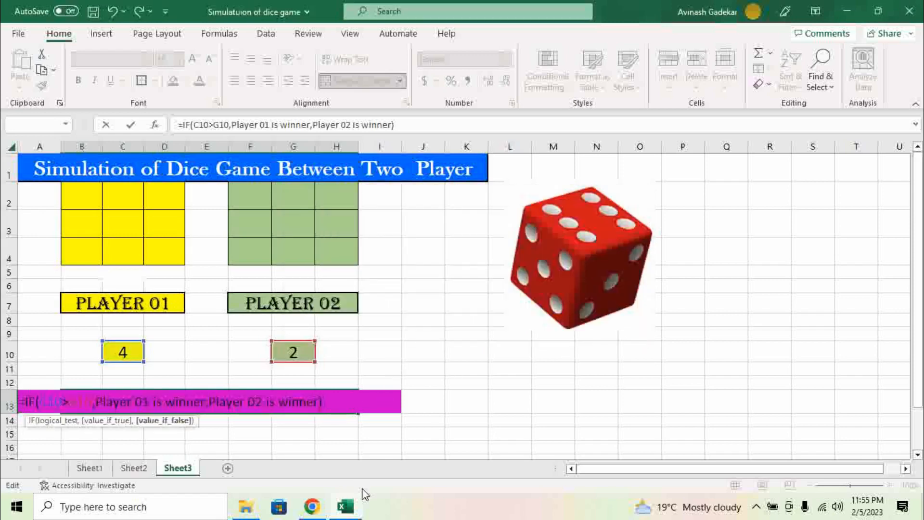
pyautogui.write('"')
pyautogui.write('"')
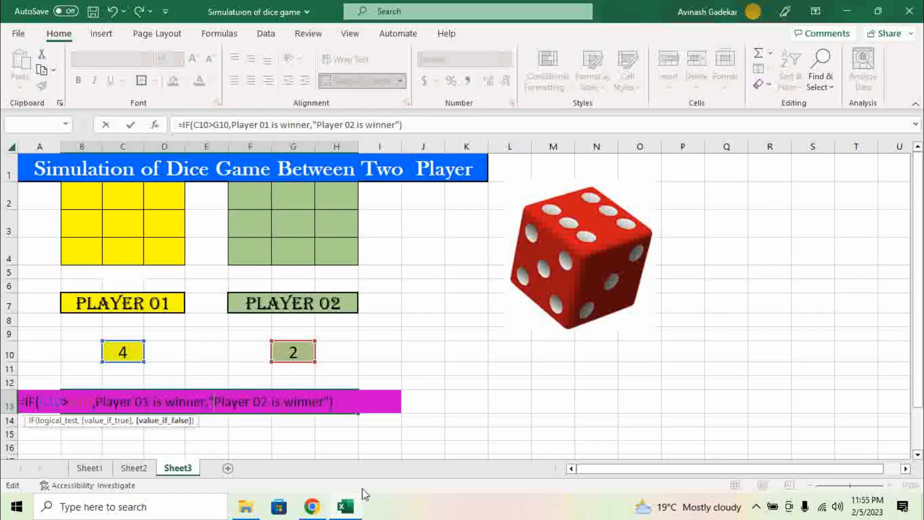
pyautogui.click(204, 402)
pyautogui.write('"')
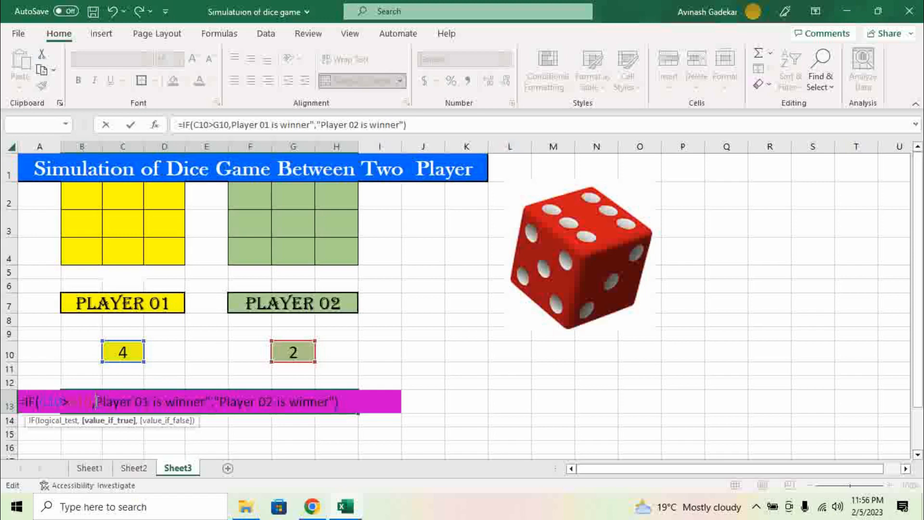
pyautogui.click(96, 402)
pyautogui.write('"')
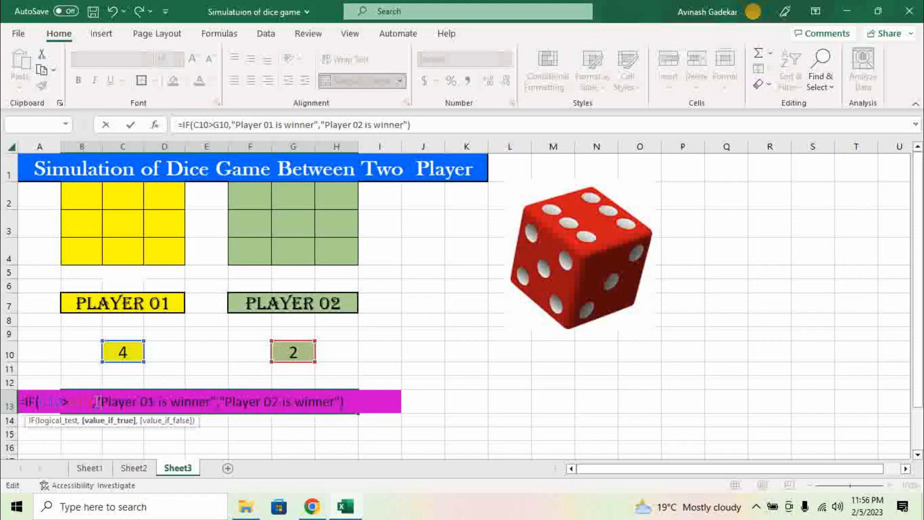
pyautogui.press('Return')
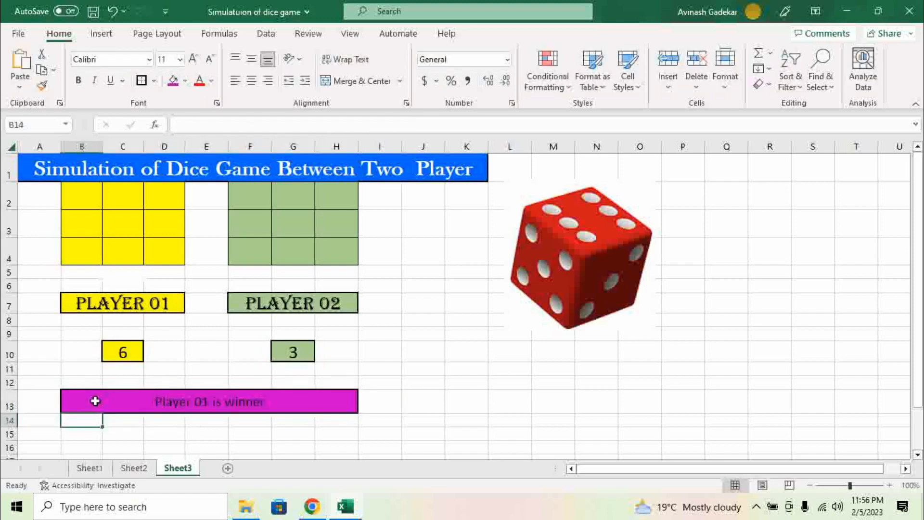
# Step: Set the B13 banner to Algerian, enlarge its font four steps, and heighten row 13
pyautogui.click(95, 402)
pyautogui.click(150, 59)
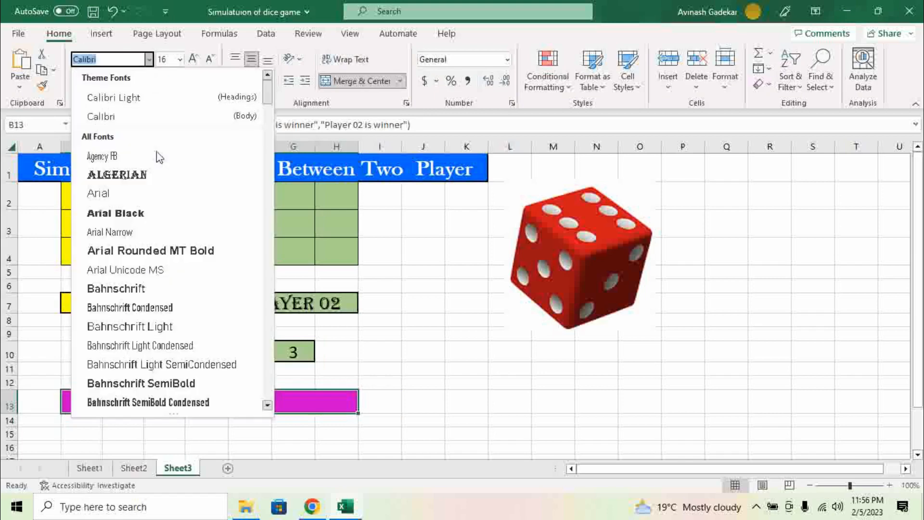
pyautogui.click(150, 176)
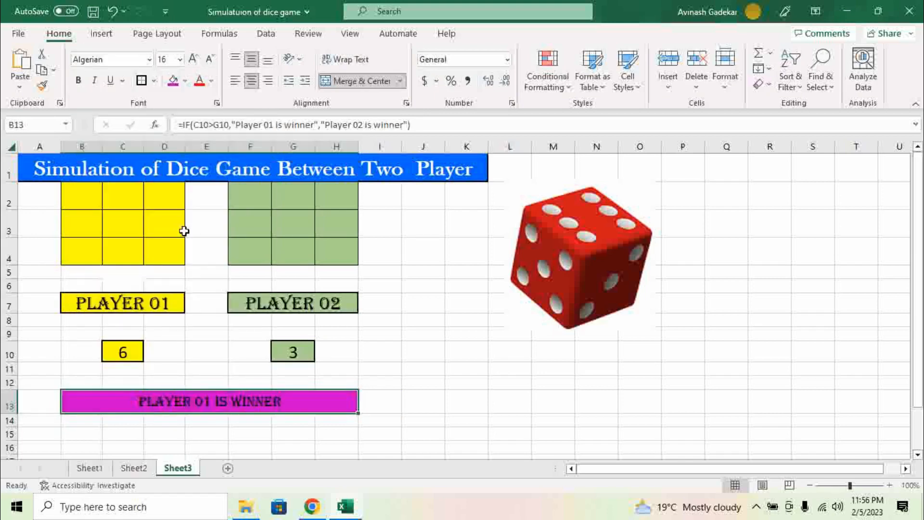
pyautogui.click(190, 61)
pyautogui.click(190, 62)
pyautogui.click(190, 62)
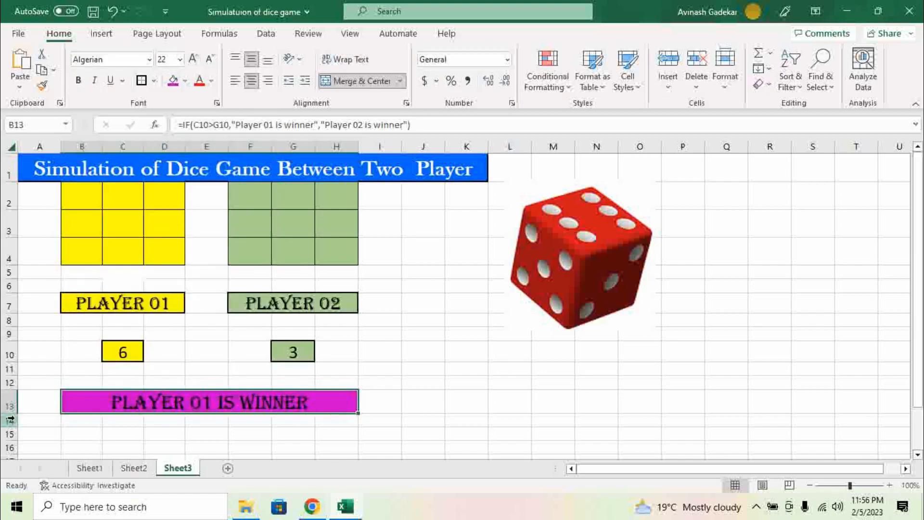
pyautogui.moveTo(10, 419); pyautogui.dragTo(13, 419)
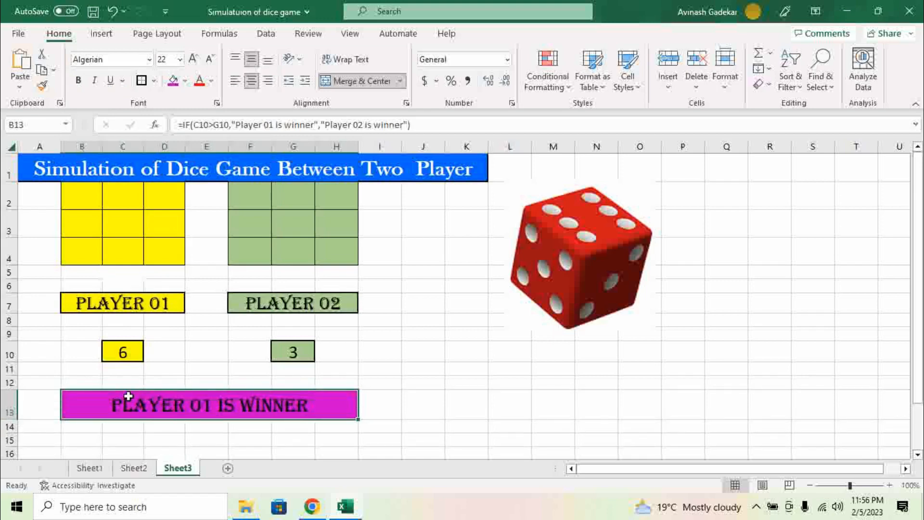
pyautogui.click(193, 60)
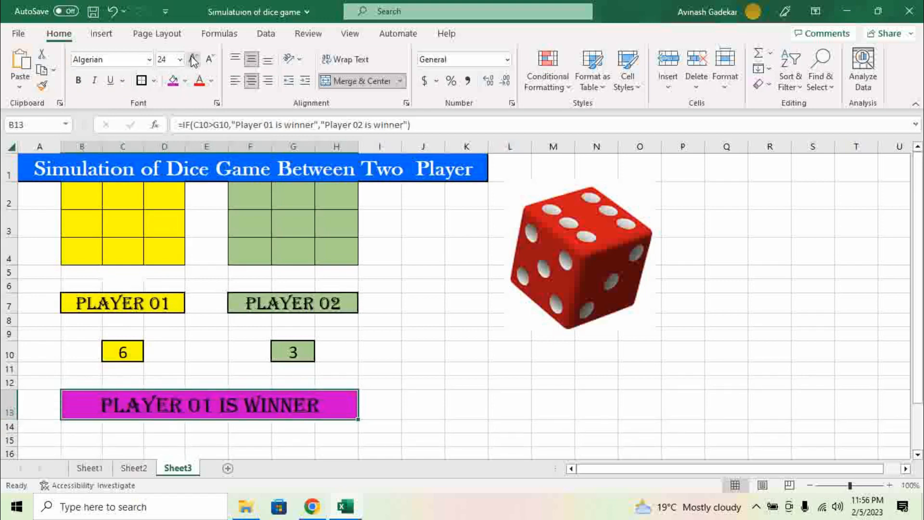
pyautogui.click(438, 418)
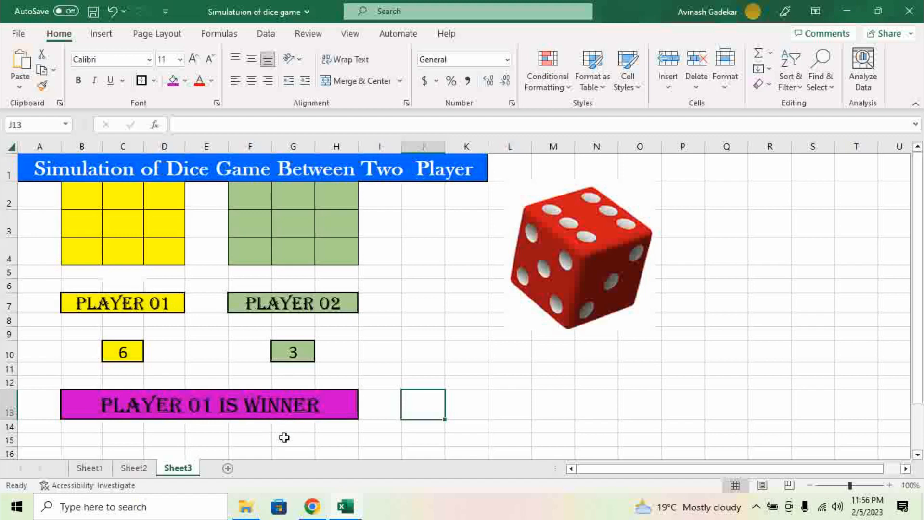
# Step: Recalculate with F9, giving rolls 4 and 5 and a 'Player 02 is winner' banner
pyautogui.press('F9')
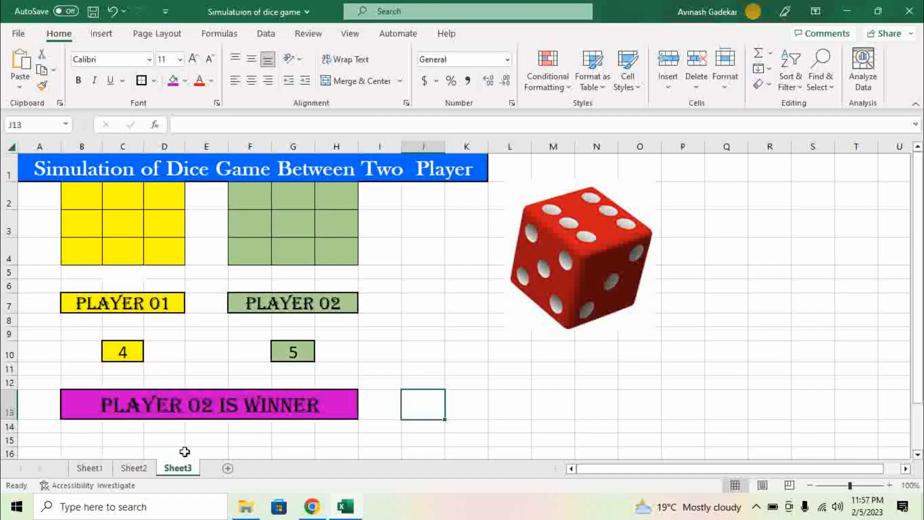
# Step: Grab the dice faces picture from Sheet2 and move Sheet3's red dice picture left
pyautogui.click(138, 468)
pyautogui.moveTo(610, 473); pyautogui.dragTo(704, 474)
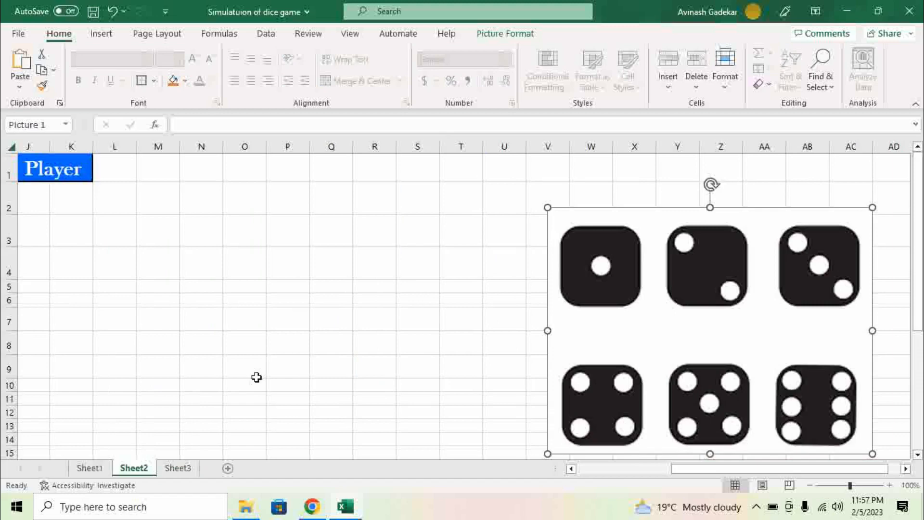
pyautogui.click(182, 468)
pyautogui.moveTo(607, 287); pyautogui.dragTo(496, 309)
pyautogui.click(626, 272)
# Step: Paste the six black dice faces at O3 and position them beside the red die
pyautogui.click(626, 214)
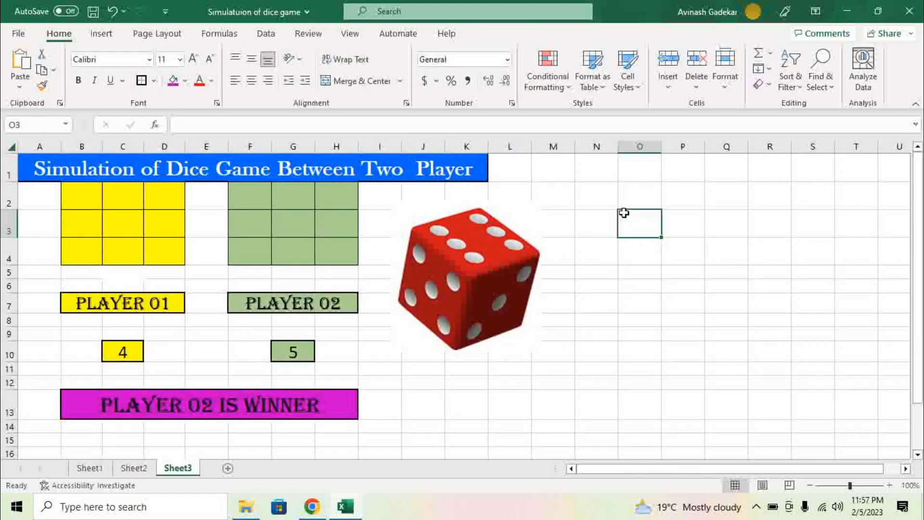
pyautogui.hotkey('ctrl', 'v')
pyautogui.moveTo(693, 248); pyautogui.dragTo(637, 212)
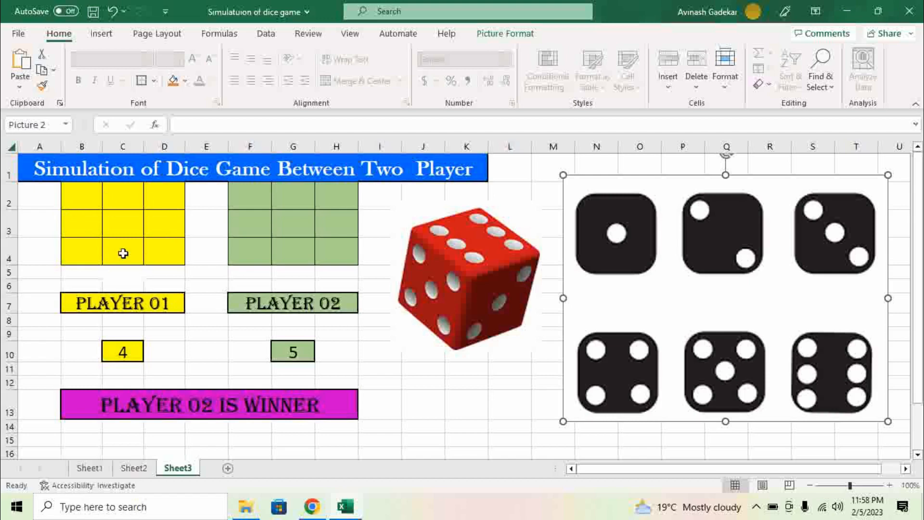
pyautogui.click(43, 195)
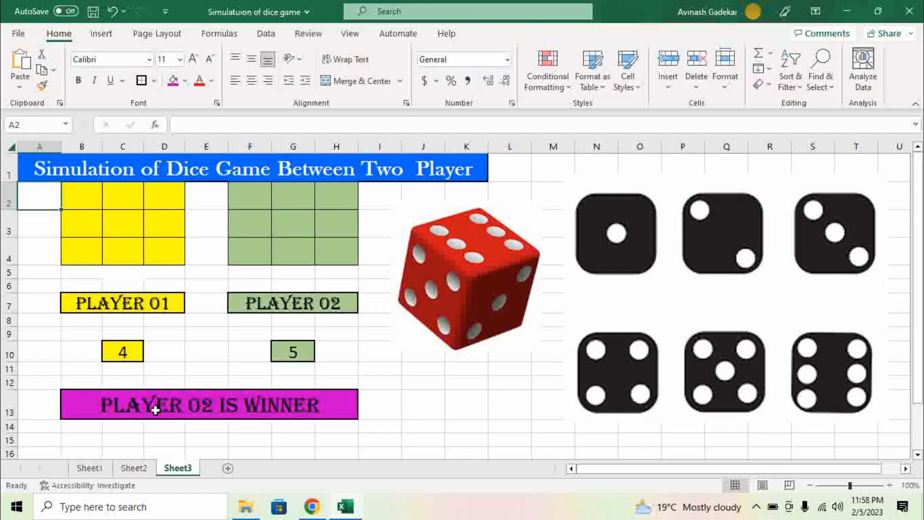
# Step: Enter =CHAR(149) in A2 to produce a bullet symbol
pyautogui.write('=')
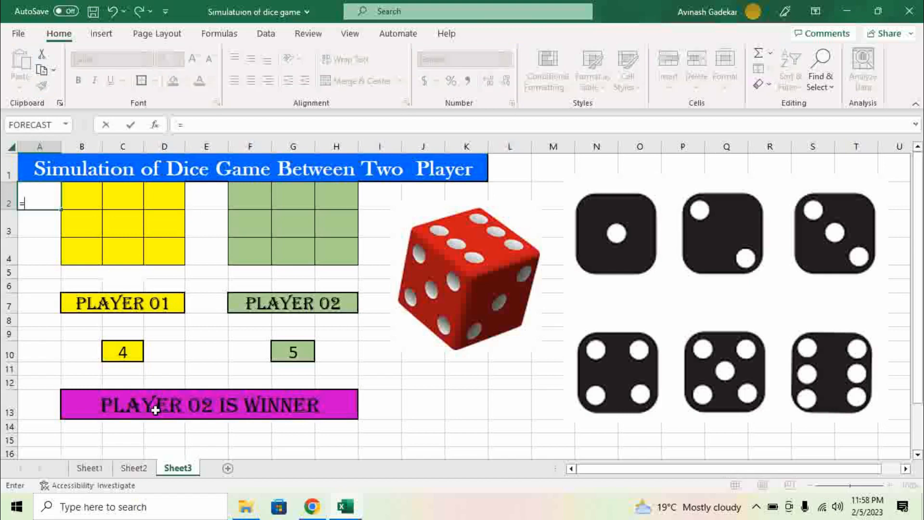
pyautogui.write('char')
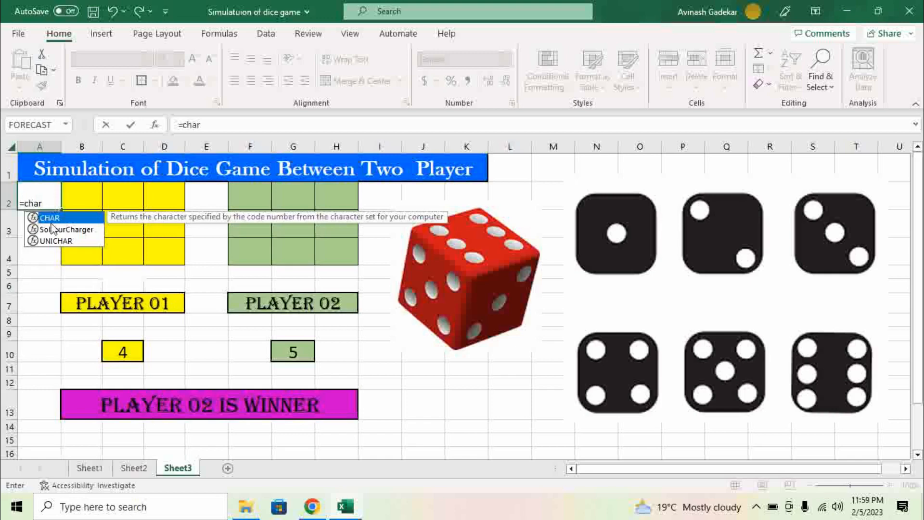
pyautogui.press('Tab')
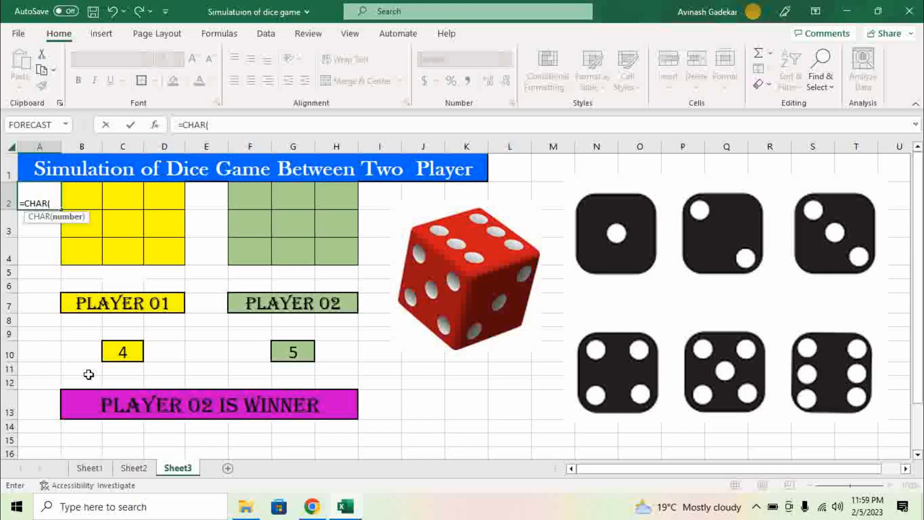
pyautogui.write('14')
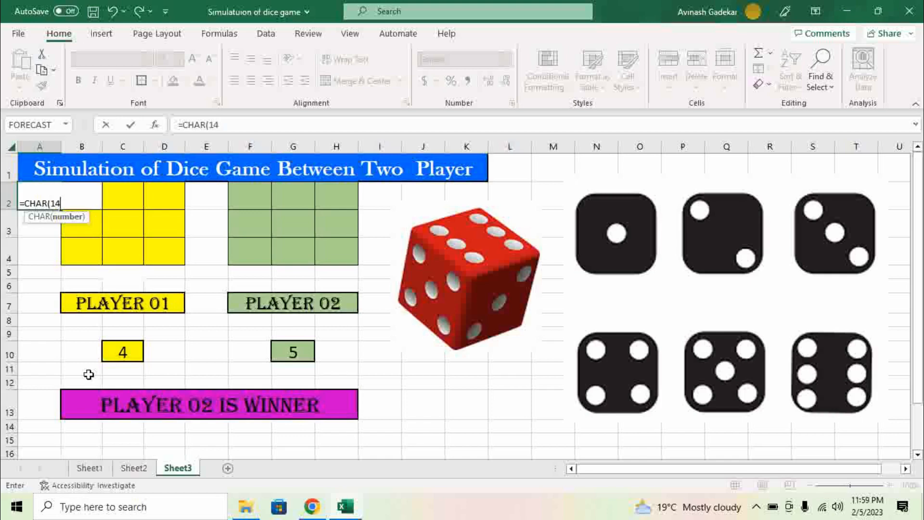
pyautogui.write('9)')
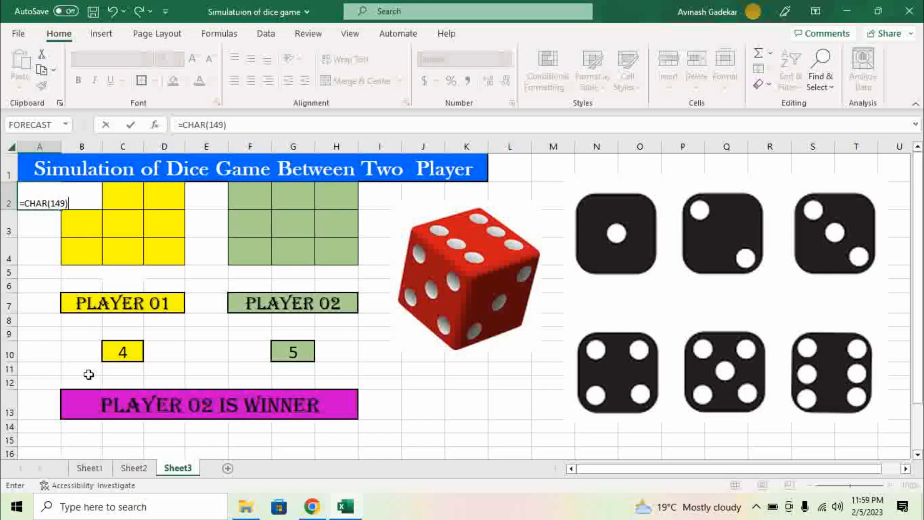
pyautogui.press('Return')
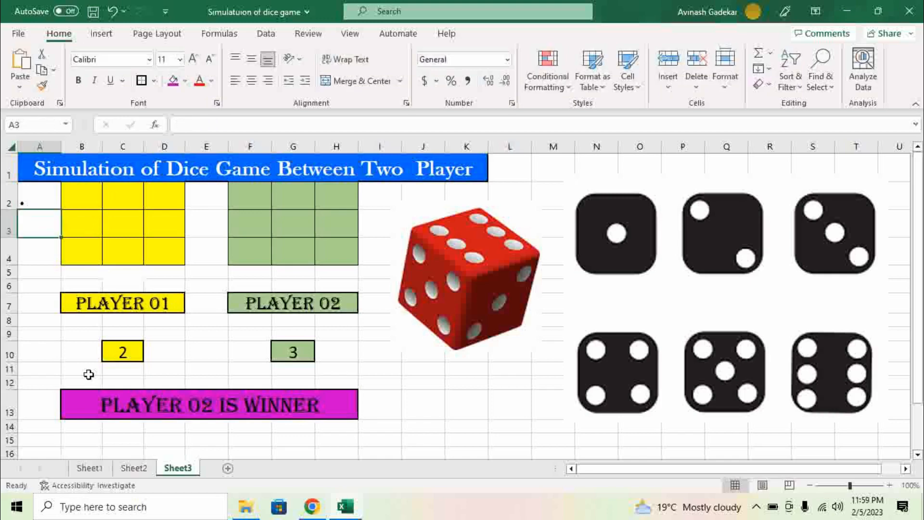
# Step: Centre the A2 bullet horizontally and vertically, enlarge it to size 26, and start an IF in B2
pyautogui.click(39, 193)
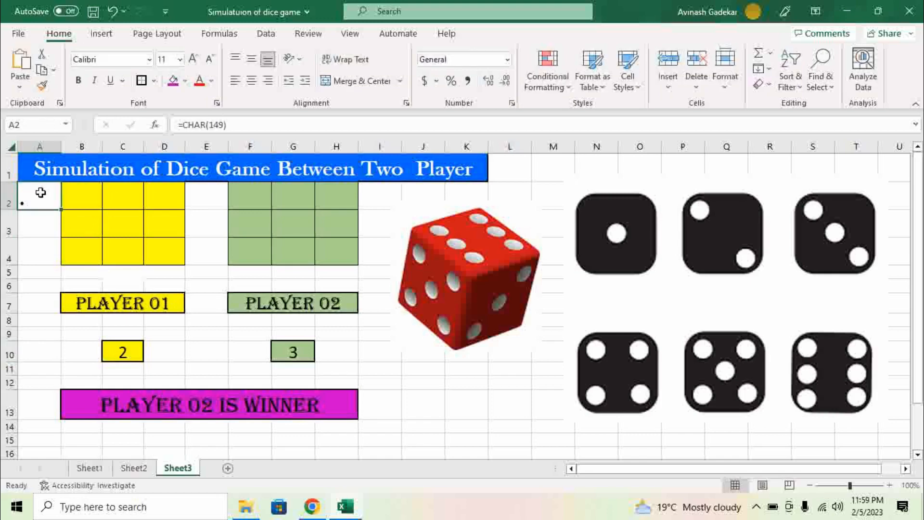
pyautogui.click(252, 81)
pyautogui.click(251, 58)
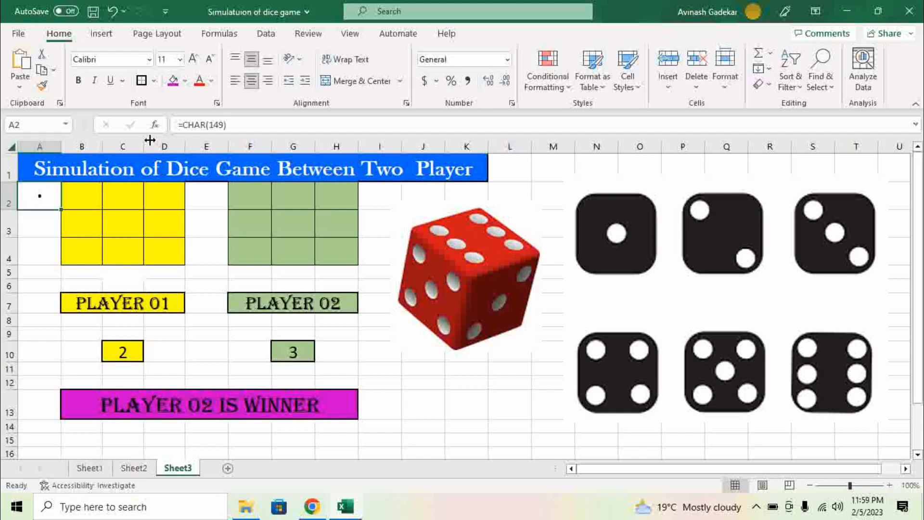
pyautogui.click(192, 59)
pyautogui.click(193, 59)
pyautogui.click(193, 58)
pyautogui.click(192, 59)
pyautogui.click(193, 59)
pyautogui.click(192, 58)
pyautogui.click(192, 59)
pyautogui.click(192, 58)
pyautogui.click(77, 201)
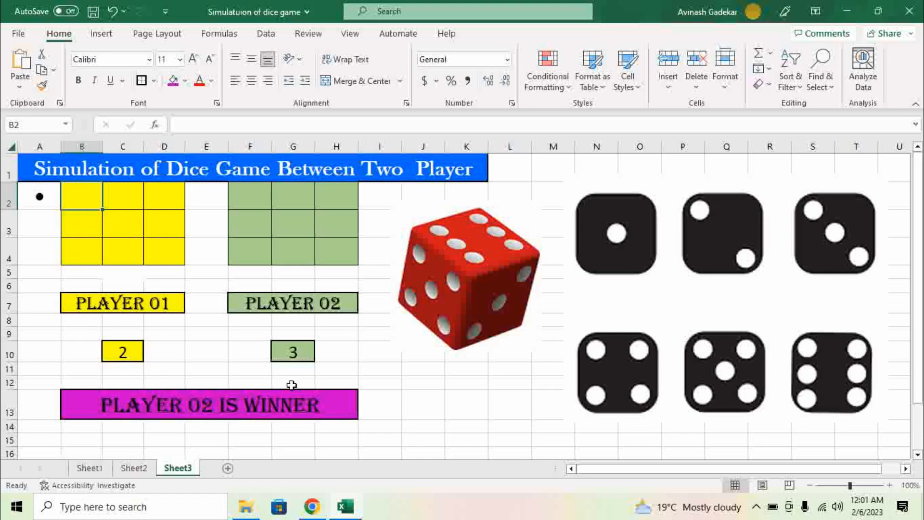
pyautogui.write('=')
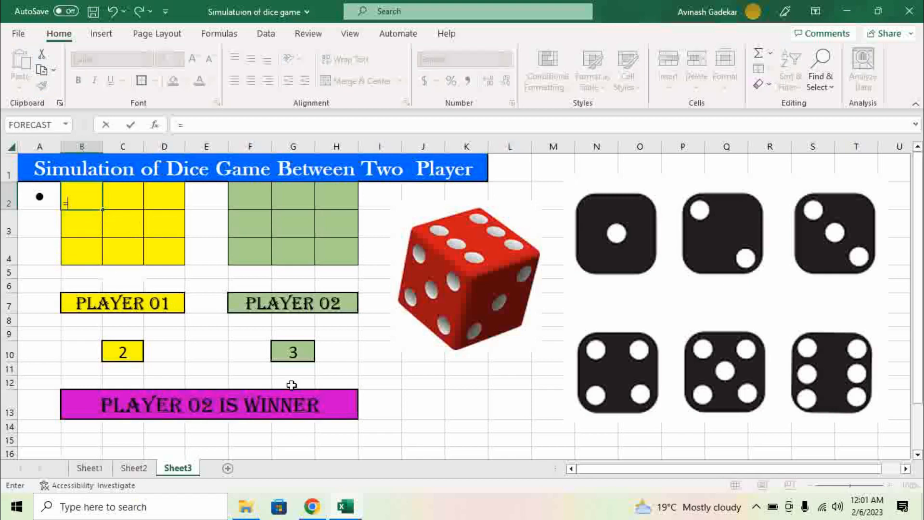
pyautogui.write('i')
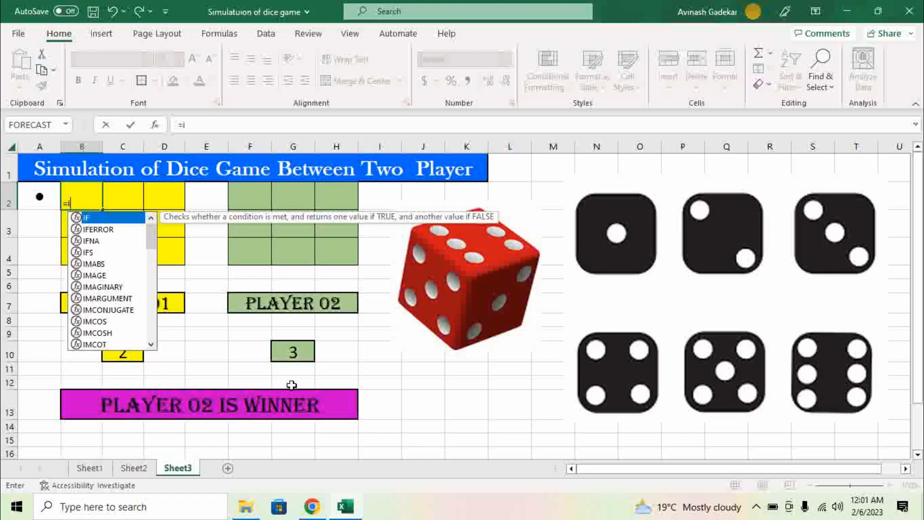
pyautogui.write('f')
# Step: Complete B2 as =IF(C10>1,A2," ") so it shows A2's dot when Player 01 rolls above 1
pyautogui.press('Tab')
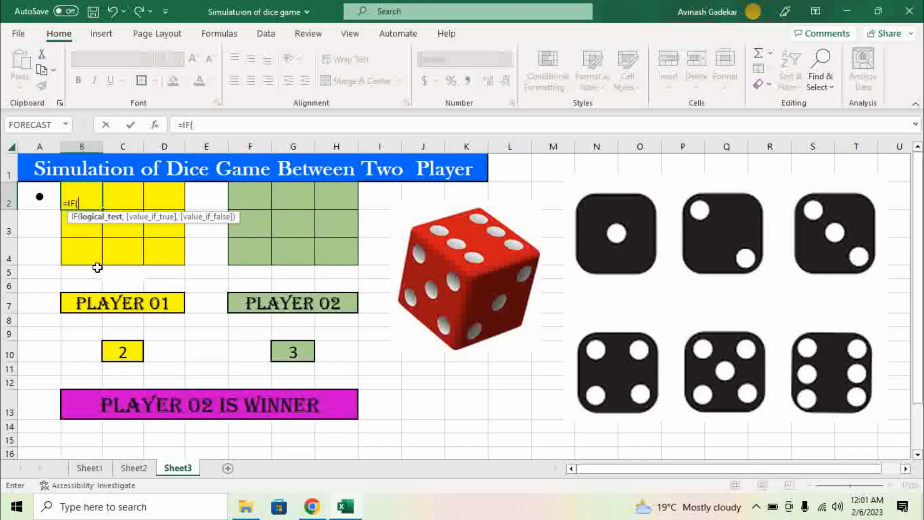
pyautogui.click(121, 351)
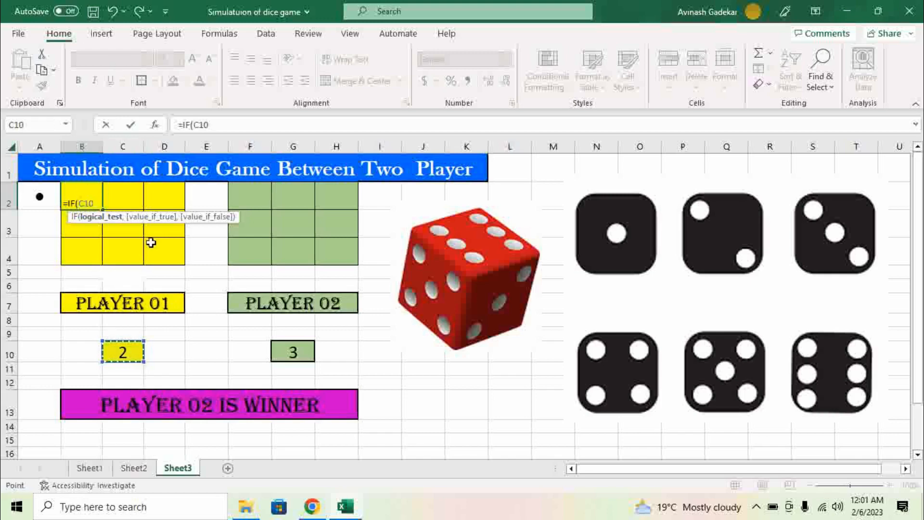
pyautogui.write('>1,')
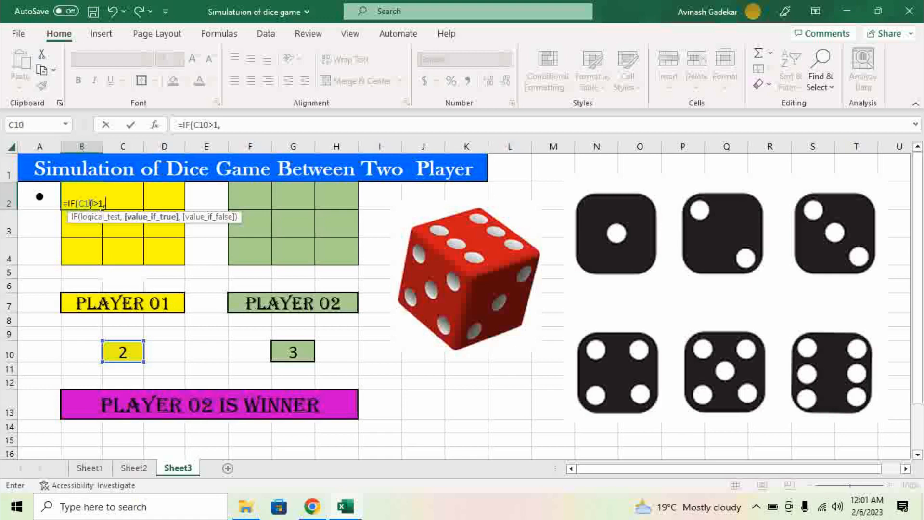
pyautogui.click(42, 197)
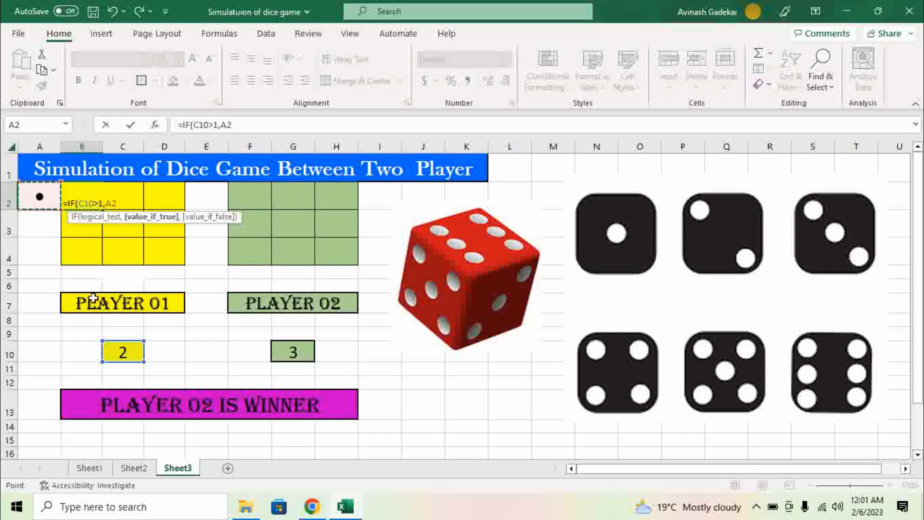
pyautogui.write(',')
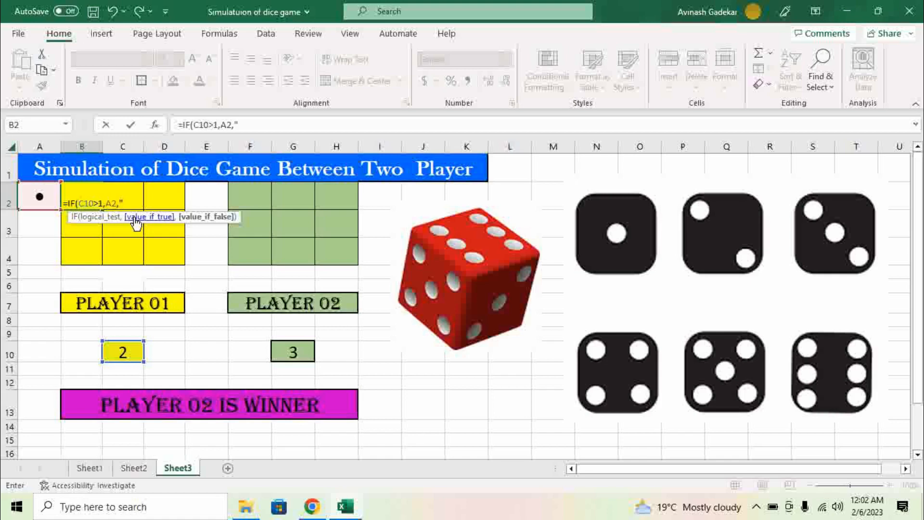
pyautogui.write(')')
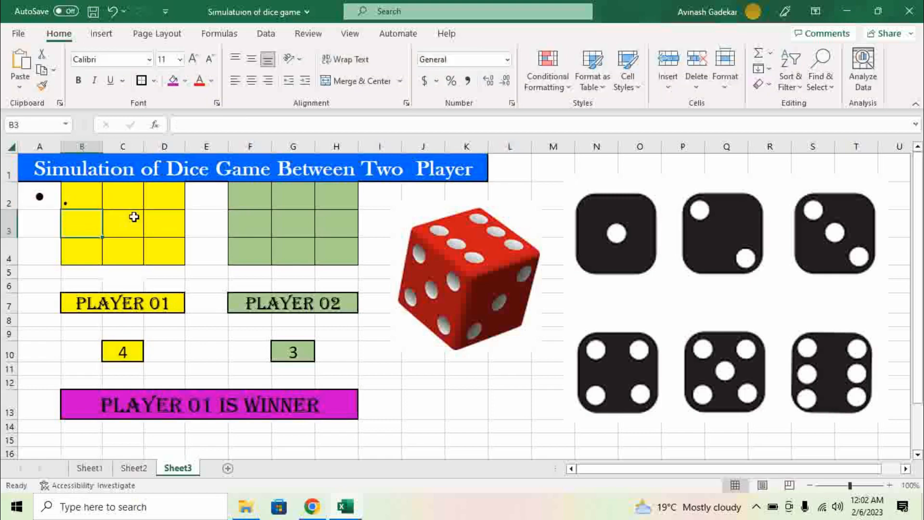
# Step: Centre the B2:D4 grid both ways and raise its font size to 36
pyautogui.moveTo(68, 200); pyautogui.dragTo(159, 249)
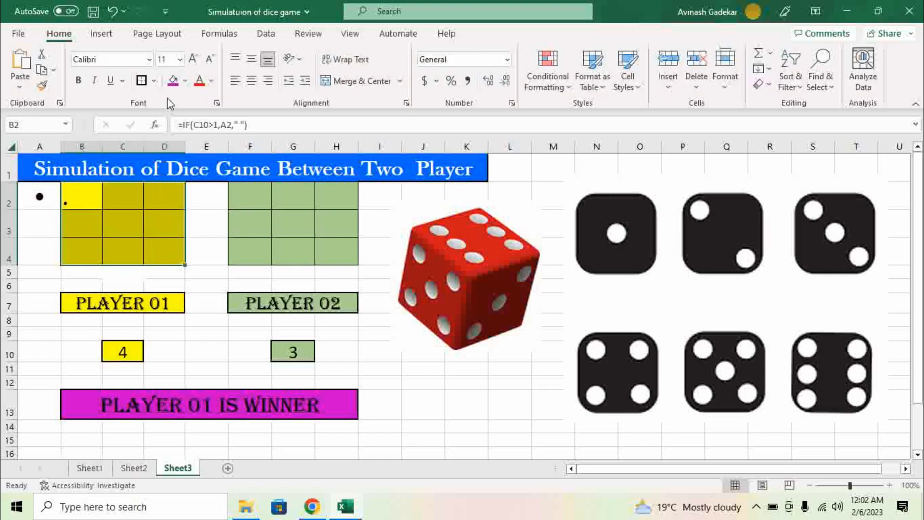
pyautogui.click(252, 81)
pyautogui.click(251, 59)
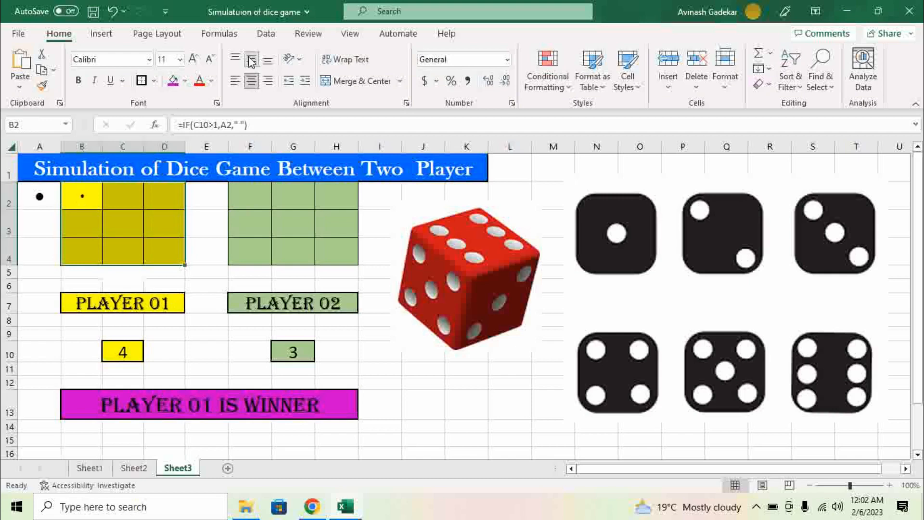
pyautogui.click(194, 59)
pyautogui.click(194, 59)
pyautogui.click(194, 59)
pyautogui.click(194, 60)
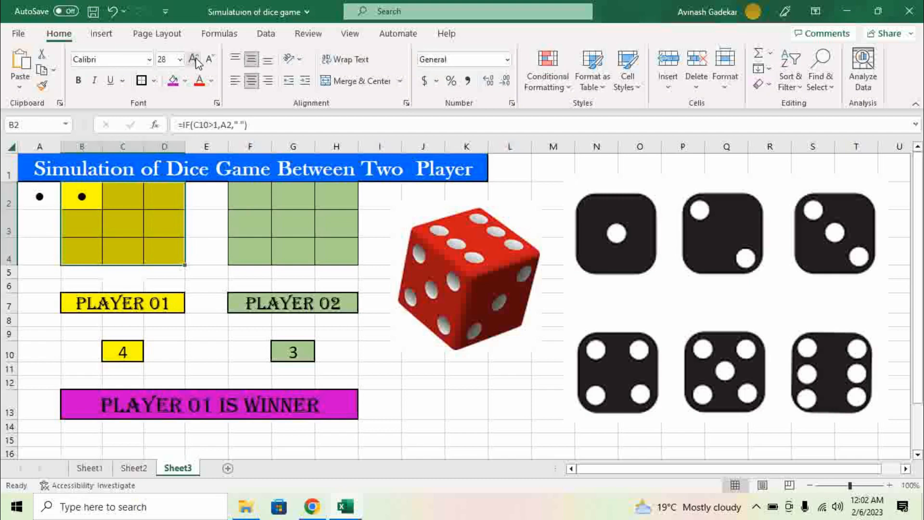
pyautogui.click(195, 59)
pyautogui.click(194, 59)
pyautogui.click(34, 229)
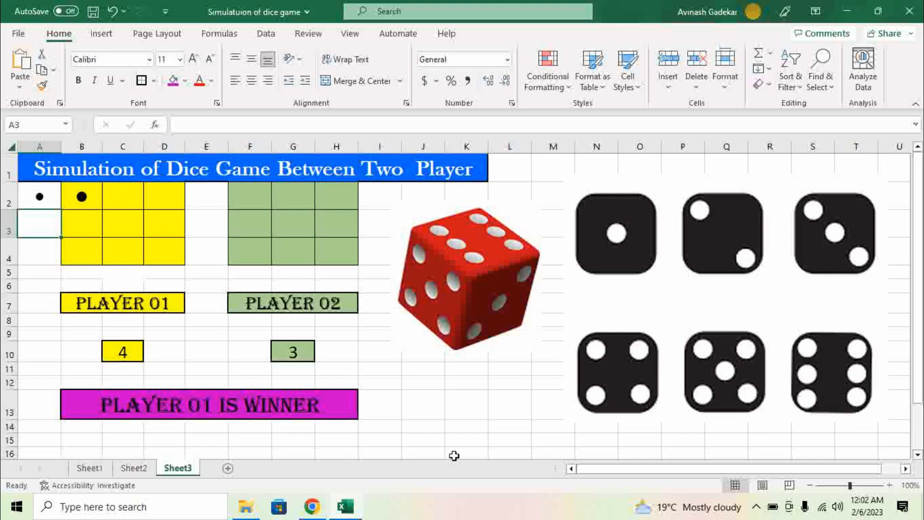
# Step: Reroll with F9 until Player 01 rolls 1, confirming B2 goes blank, then check C2 and select D2
pyautogui.press('F9')
pyautogui.click(824, 212)
pyautogui.press('F9')
pyautogui.press('F9')
pyautogui.press('F9')
pyautogui.press('F9')
pyautogui.press('F9')
pyautogui.press('F9')
pyautogui.press('F9')
pyautogui.press('F9')
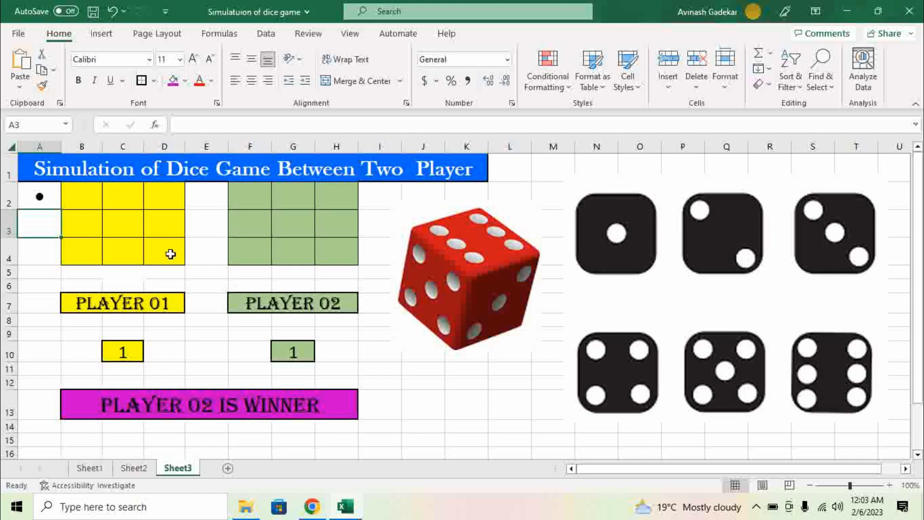
pyautogui.click(92, 205)
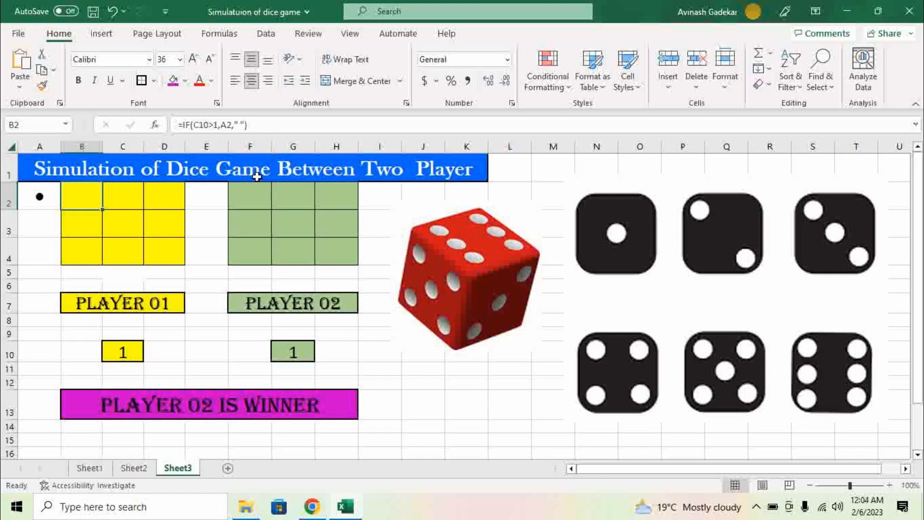
pyautogui.click(131, 199)
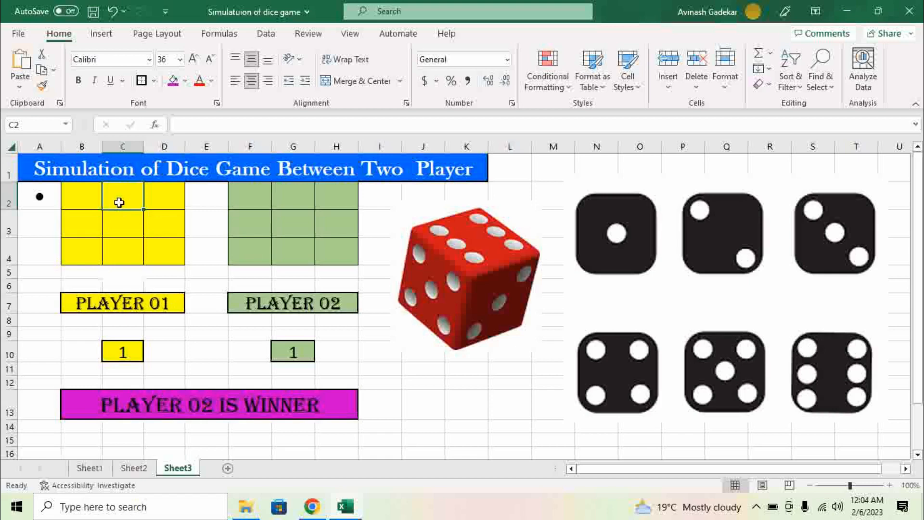
pyautogui.click(161, 200)
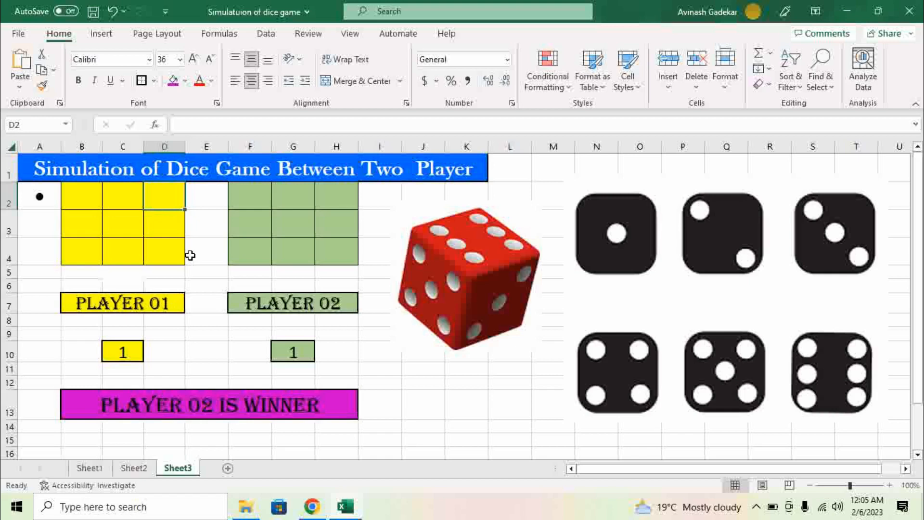
# Step: Enter =IF(C10>3,A2," ") in D2 to show the dot when Player 01 rolls above 3
pyautogui.write('=')
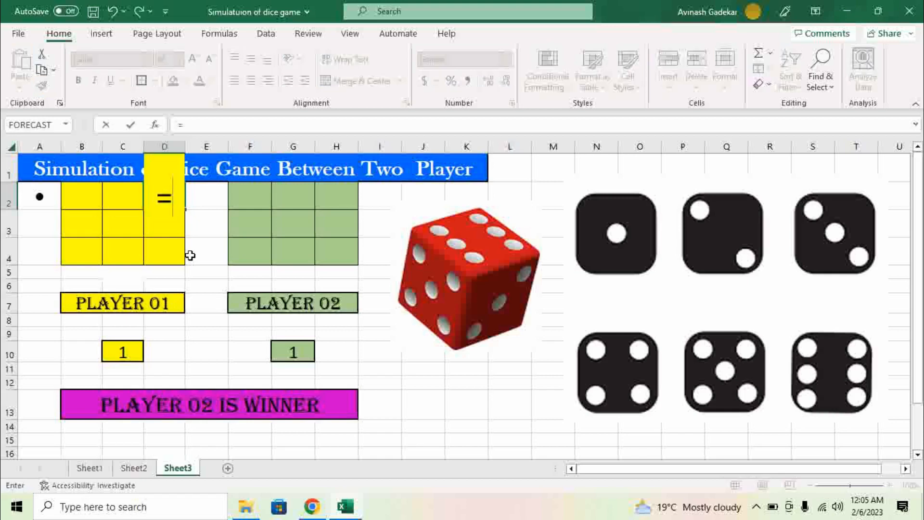
pyautogui.write('if')
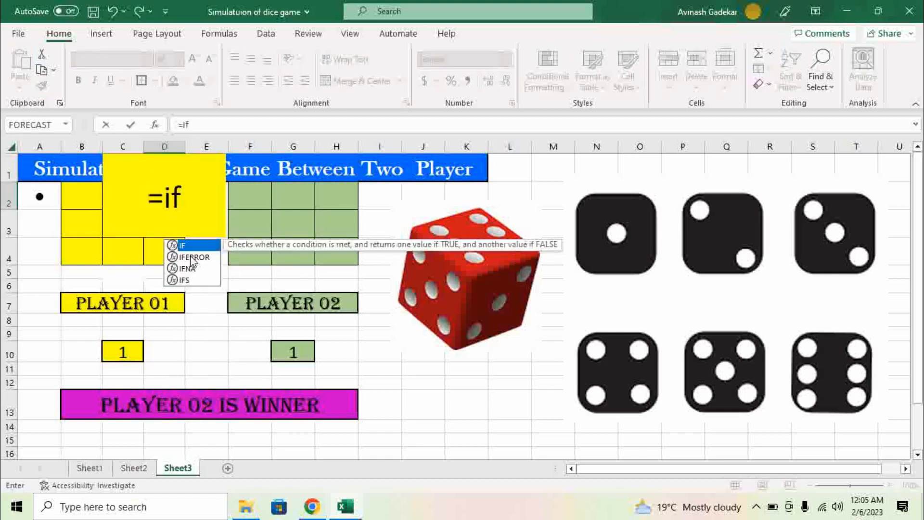
pyautogui.press('Tab')
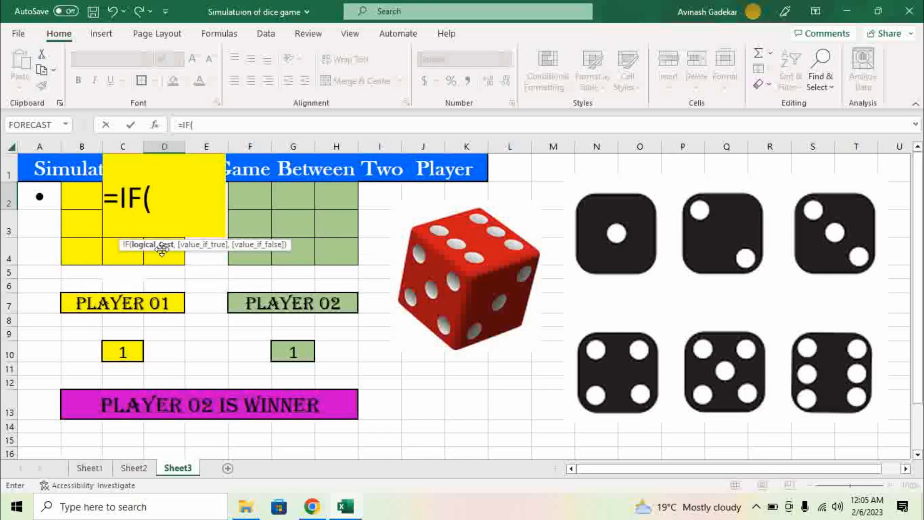
pyautogui.click(125, 355)
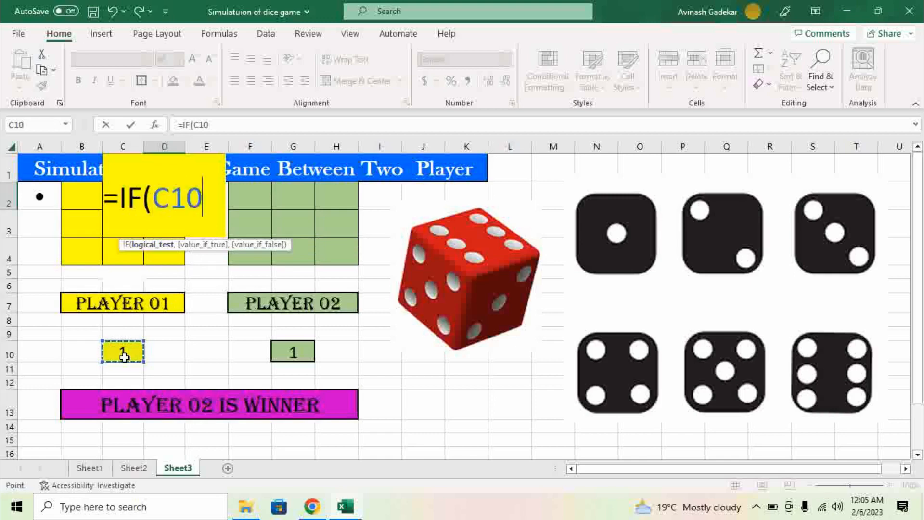
pyautogui.write('>3')
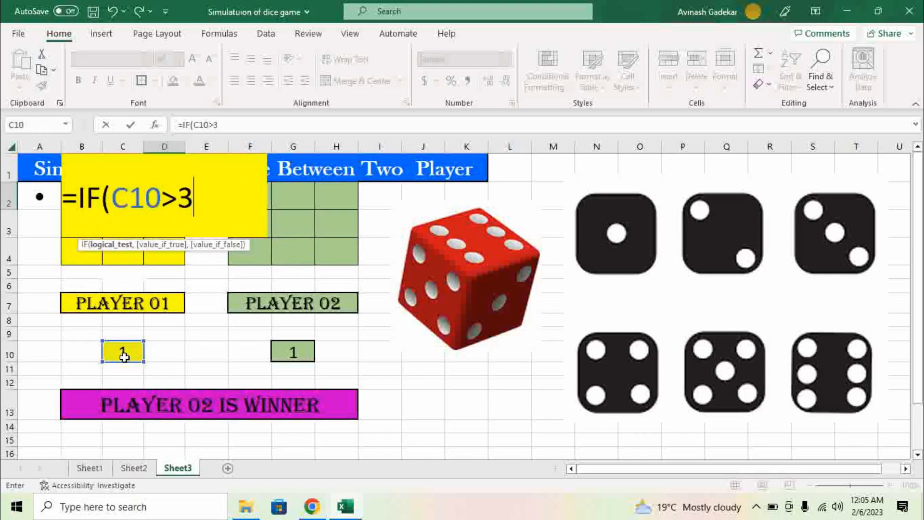
pyautogui.write(',')
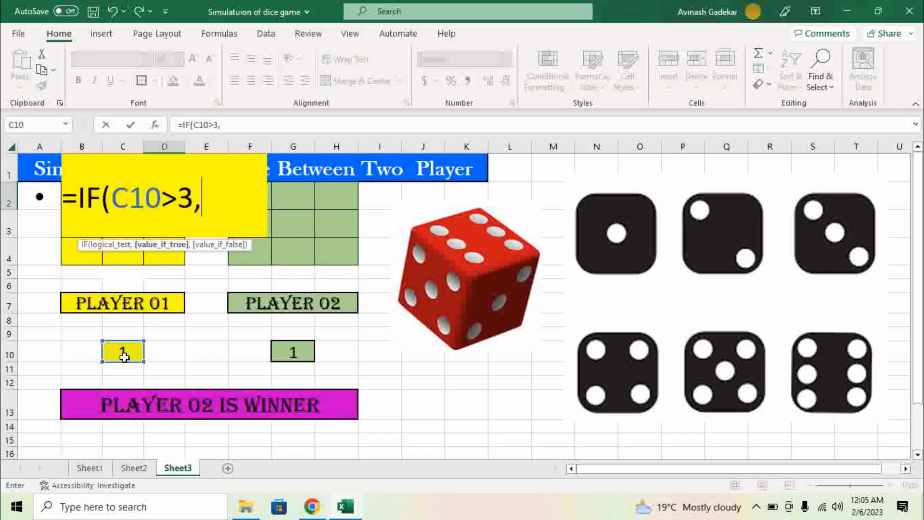
pyautogui.click(36, 203)
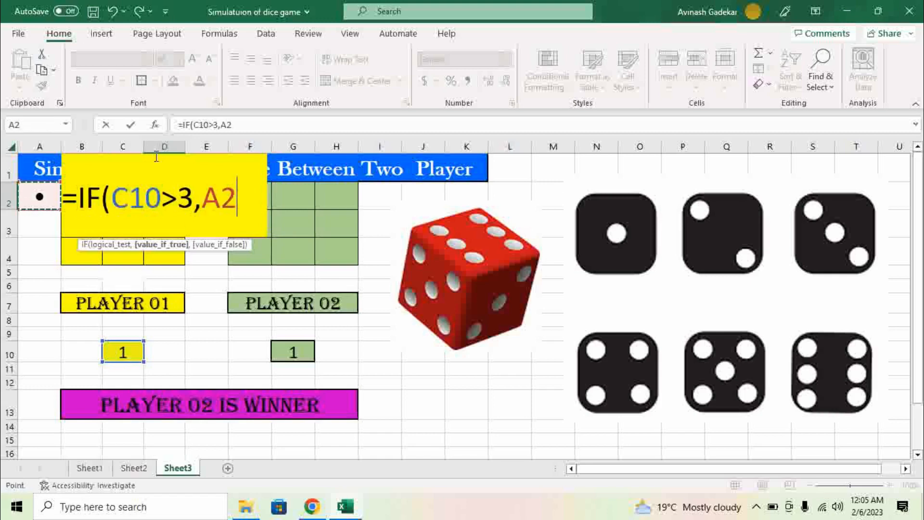
pyautogui.write(',')
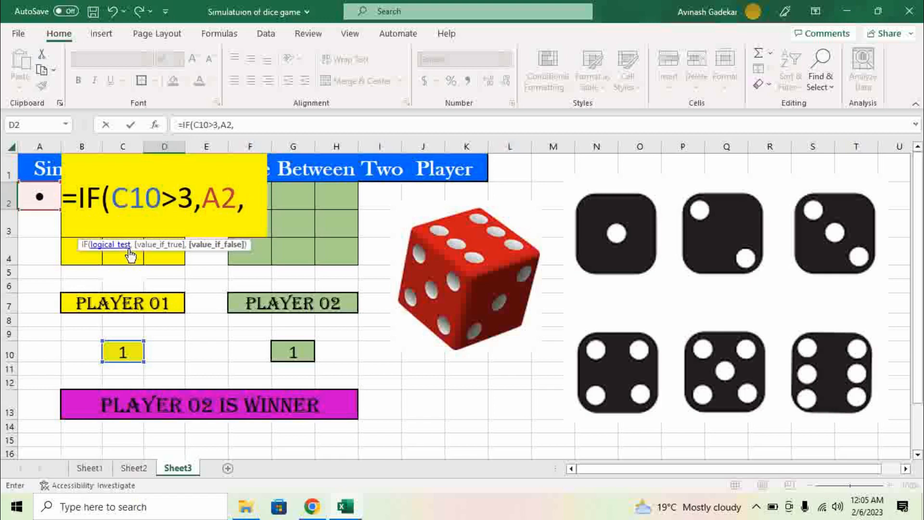
pyautogui.write('" ")')
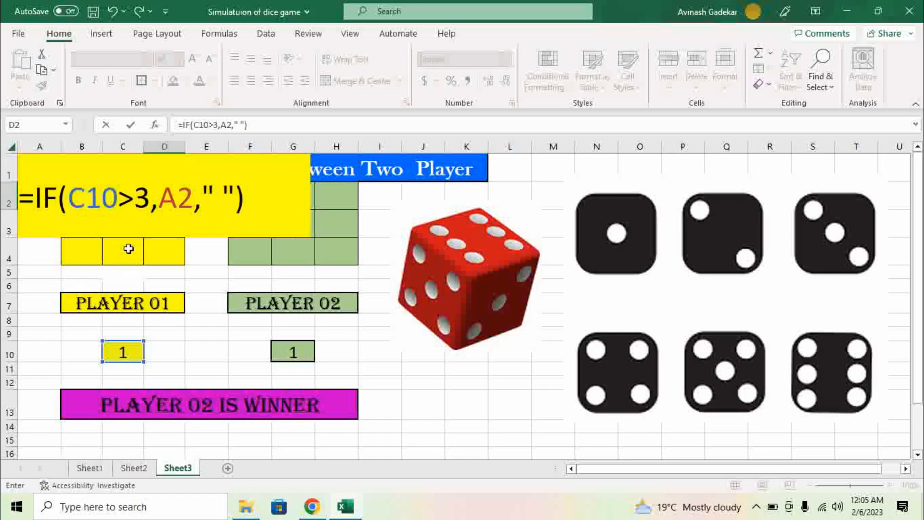
pyautogui.press('Return')
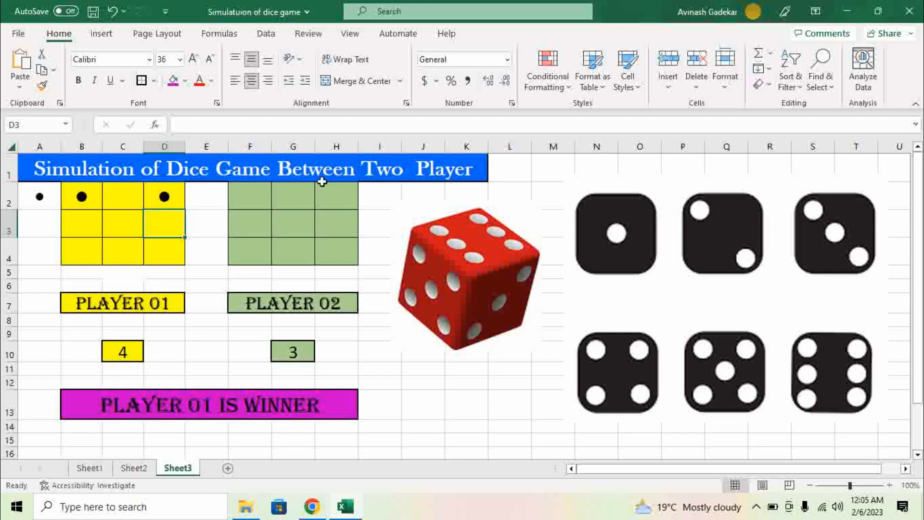
# Step: Review D2's formula and reroll the dice with F9 until Player 01 rolls 6
pyautogui.click(149, 194)
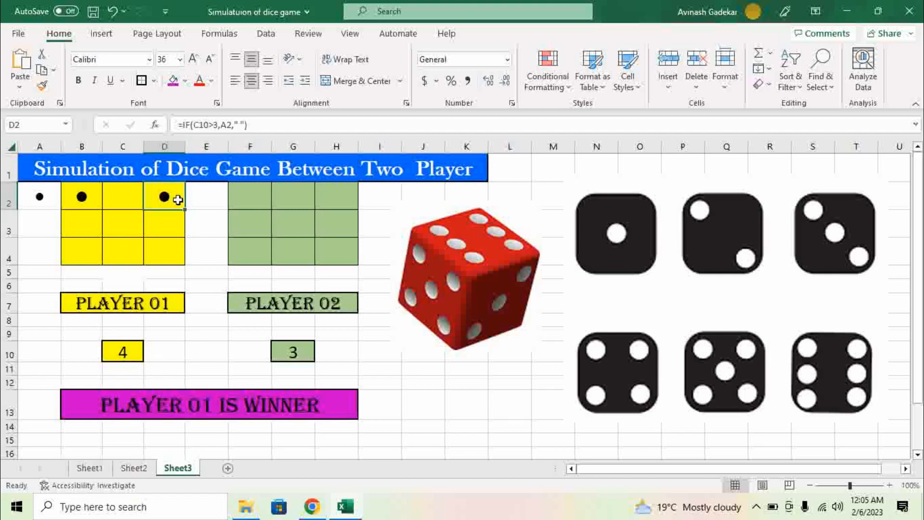
pyautogui.click(424, 381)
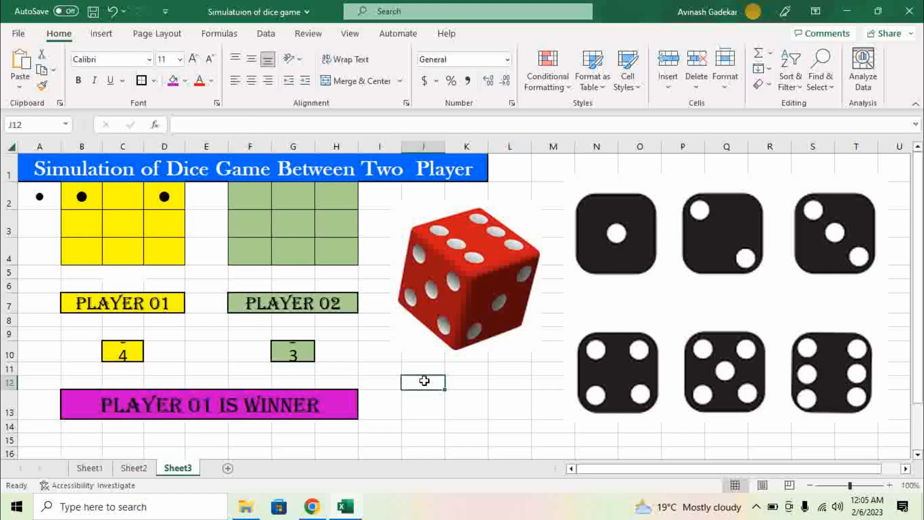
pyautogui.press('F9')
pyautogui.press('F9')
pyautogui.press('F9')
pyautogui.press('F9')
pyautogui.press('F9')
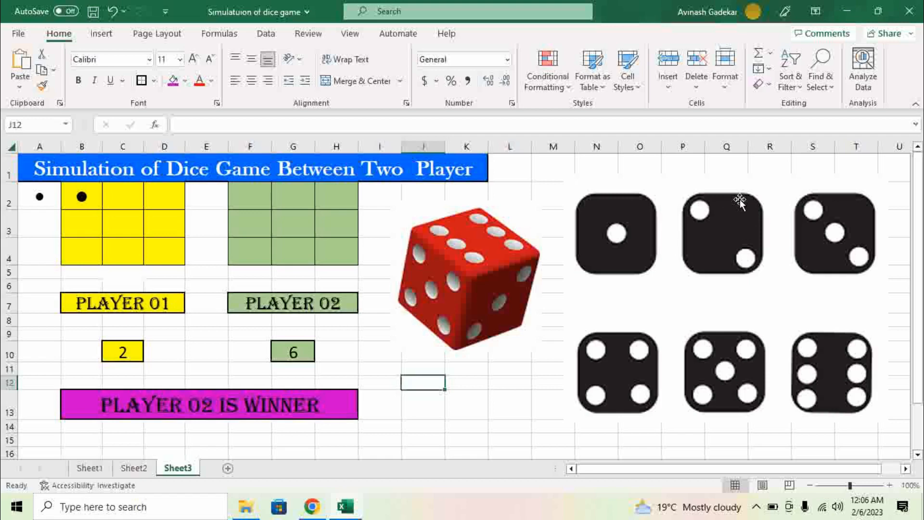
pyautogui.press('F9')
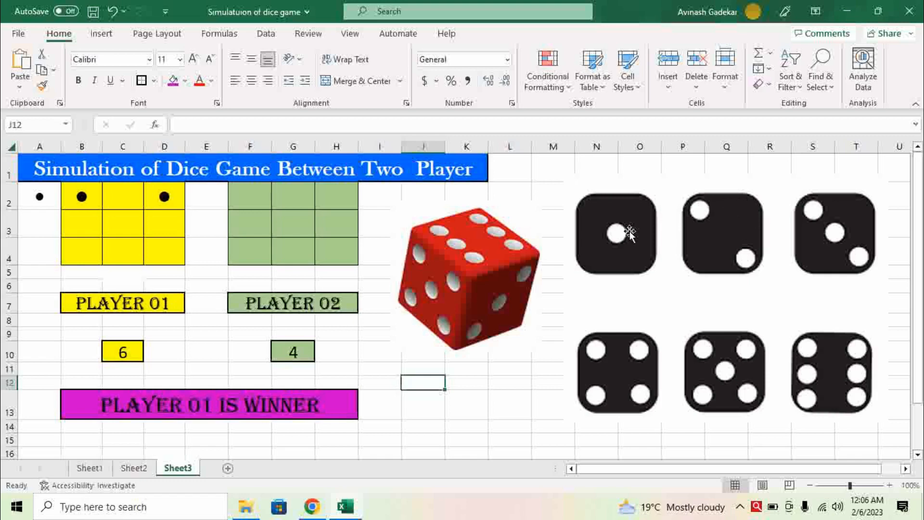
# Step: Step through the remaining grid cells B3 to D4, ending on B3
pyautogui.click(74, 225)
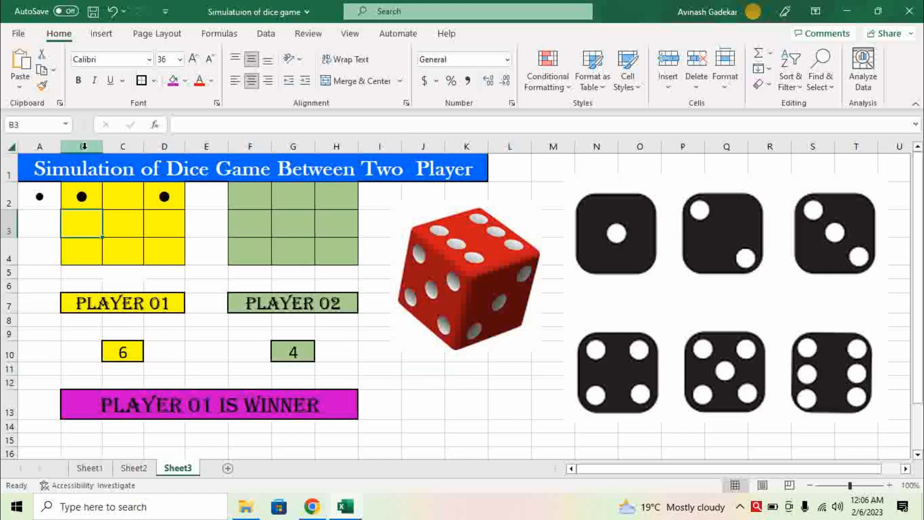
pyautogui.click(117, 228)
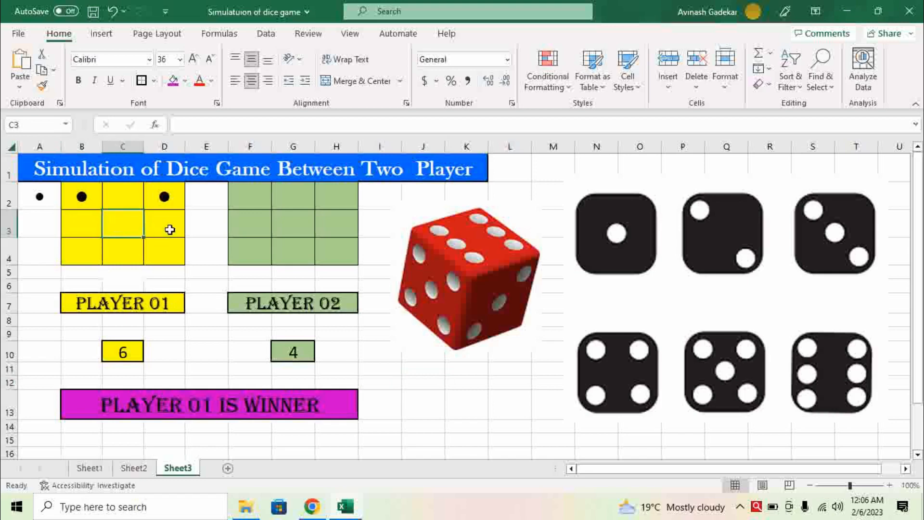
pyautogui.click(169, 230)
pyautogui.click(89, 250)
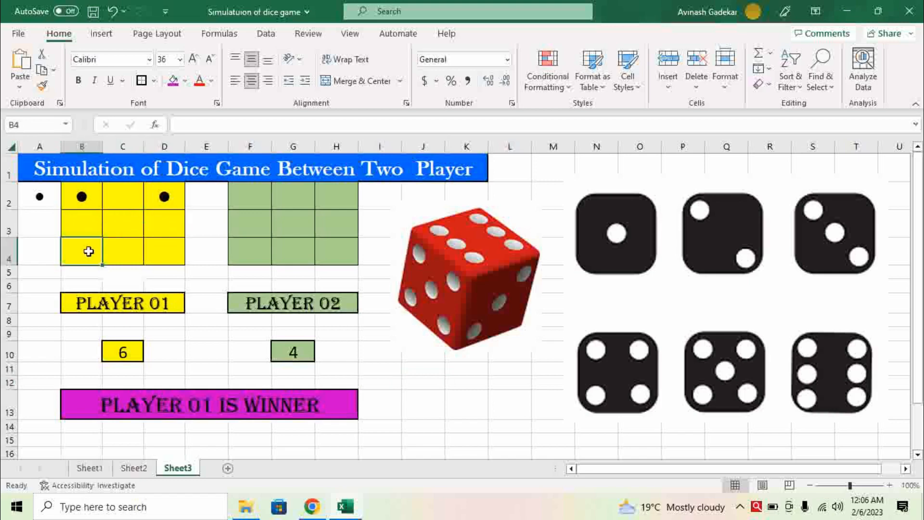
pyautogui.click(117, 254)
pyautogui.click(152, 254)
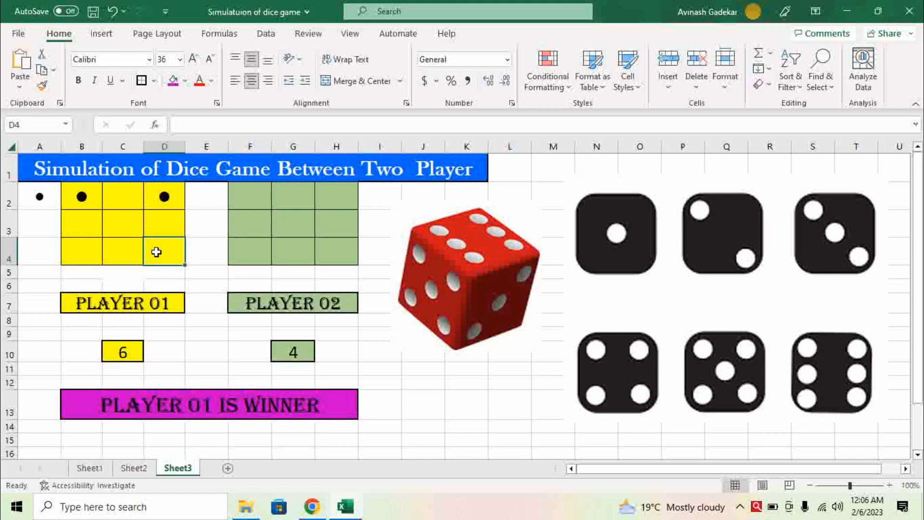
pyautogui.click(83, 220)
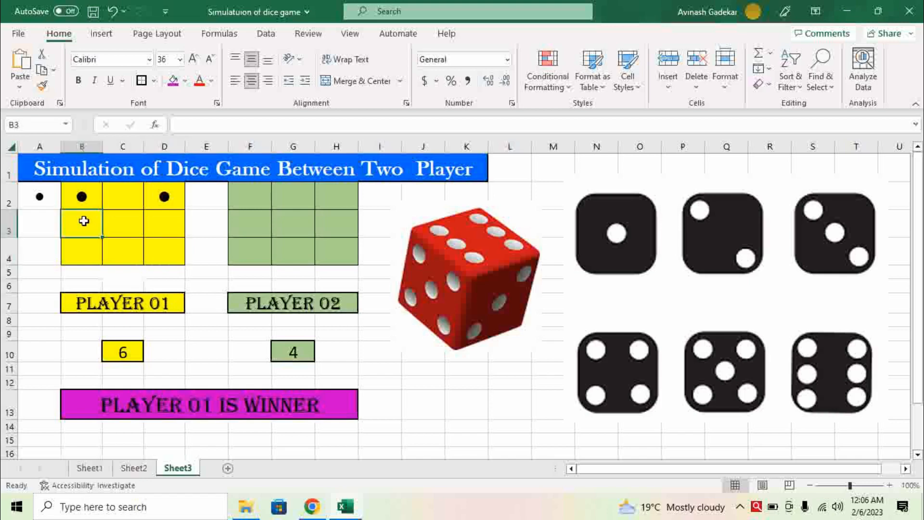
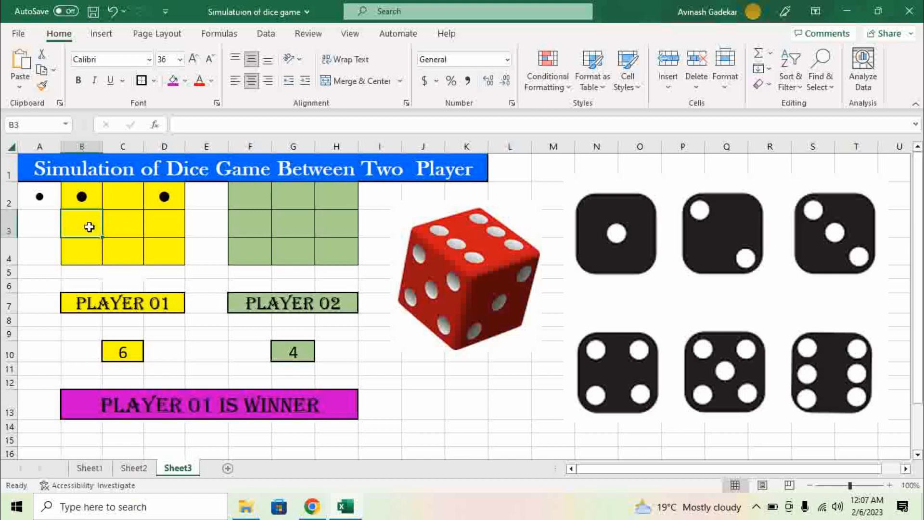
# Step: Enter =IF(C10=6,A2," ") in B3 so its dot appears only when Player 01 rolls 6
pyautogui.write('=')
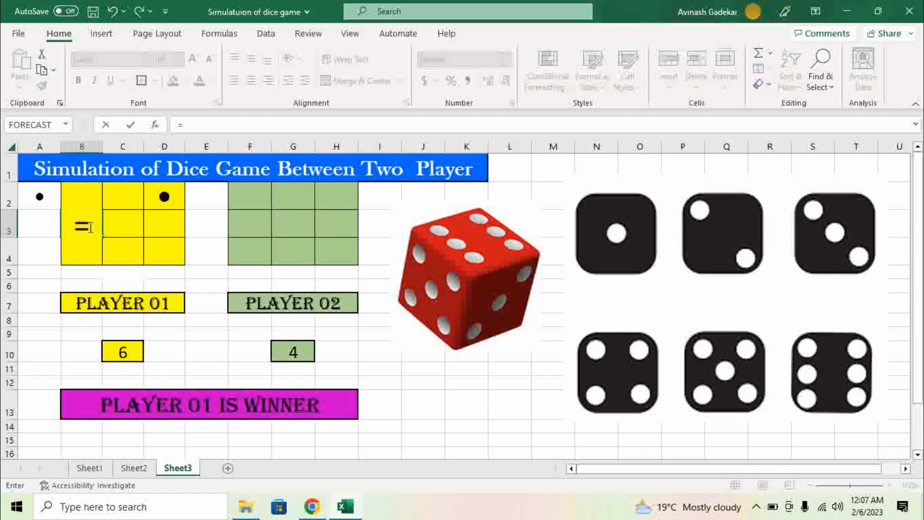
pyautogui.write('if')
pyautogui.press('Tab')
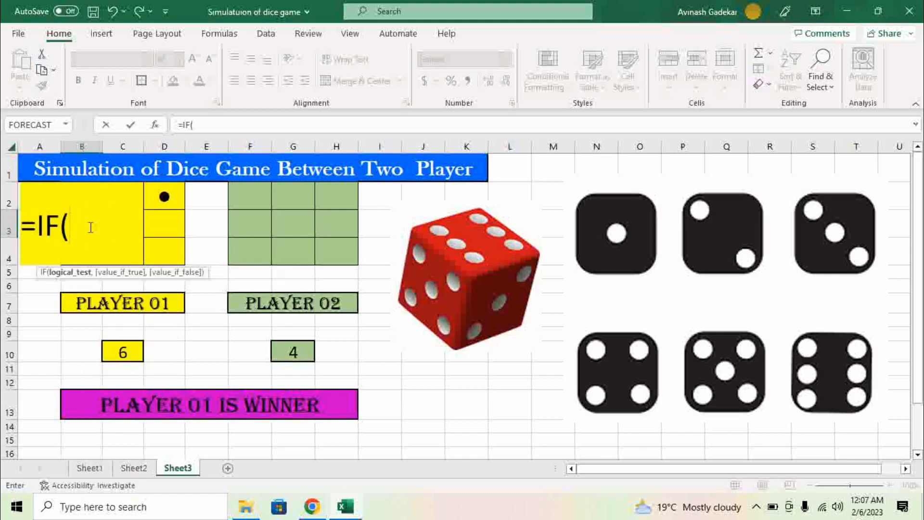
pyautogui.click(127, 354)
pyautogui.write('=')
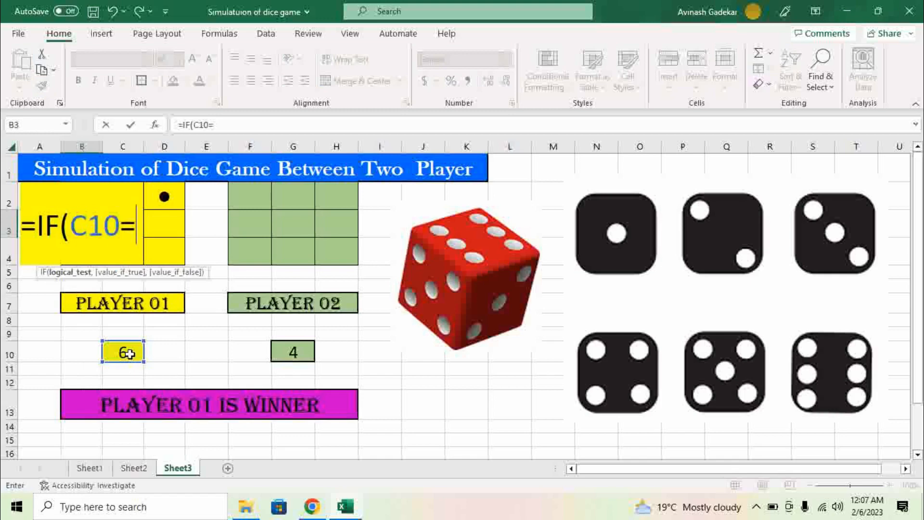
pyautogui.write('6')
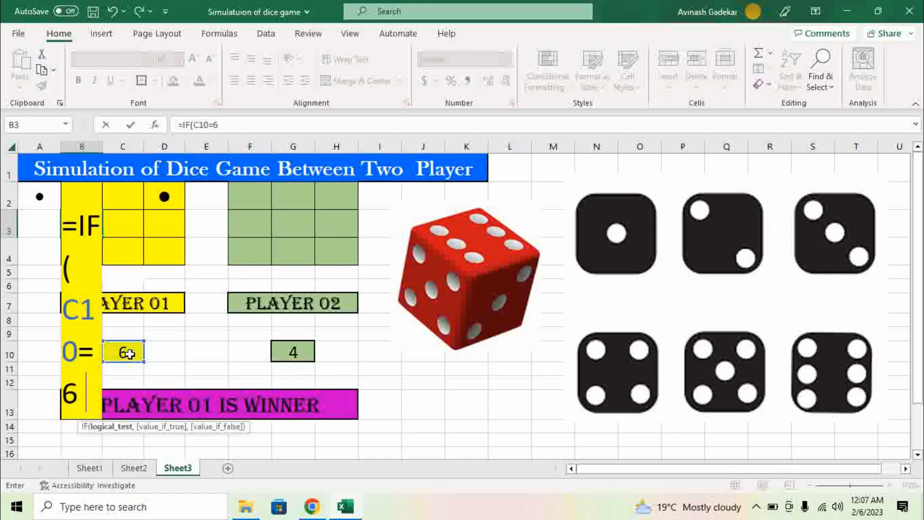
pyautogui.write(',')
pyautogui.click(31, 203)
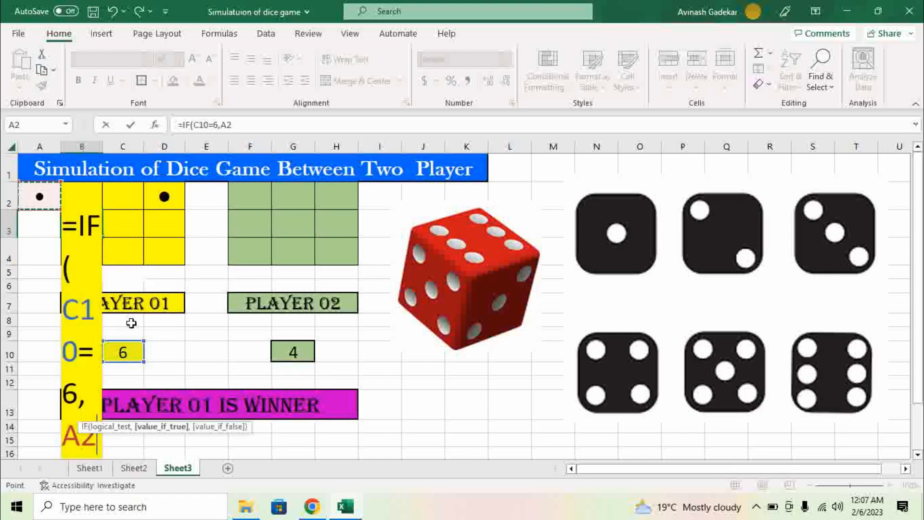
pyautogui.write(',')
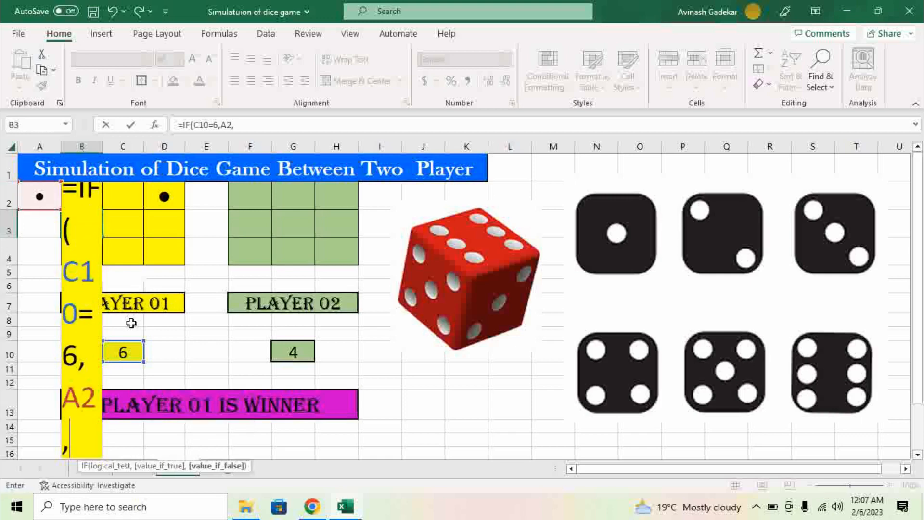
pyautogui.write('" ")')
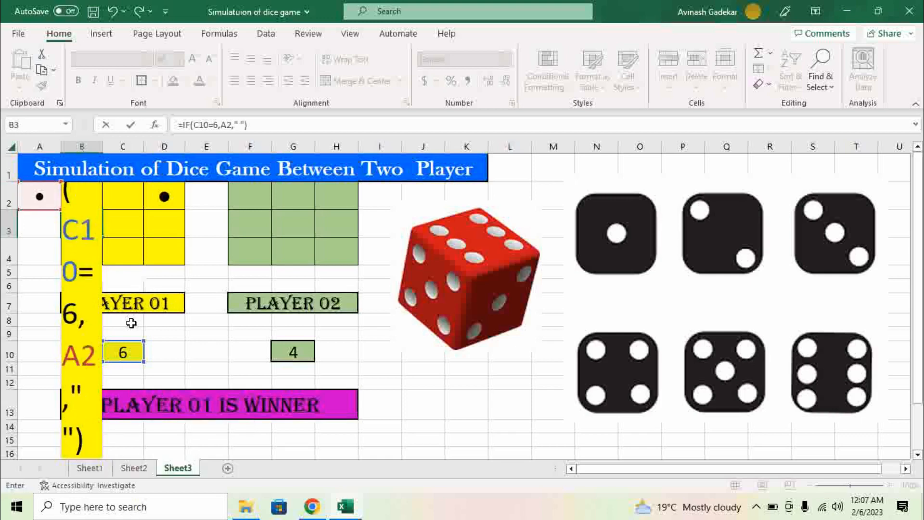
pyautogui.press('Return')
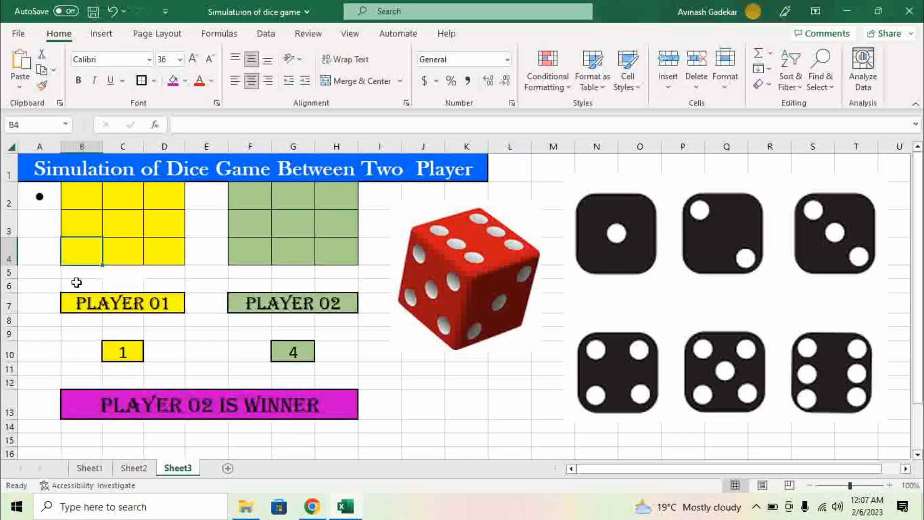
pyautogui.click(88, 231)
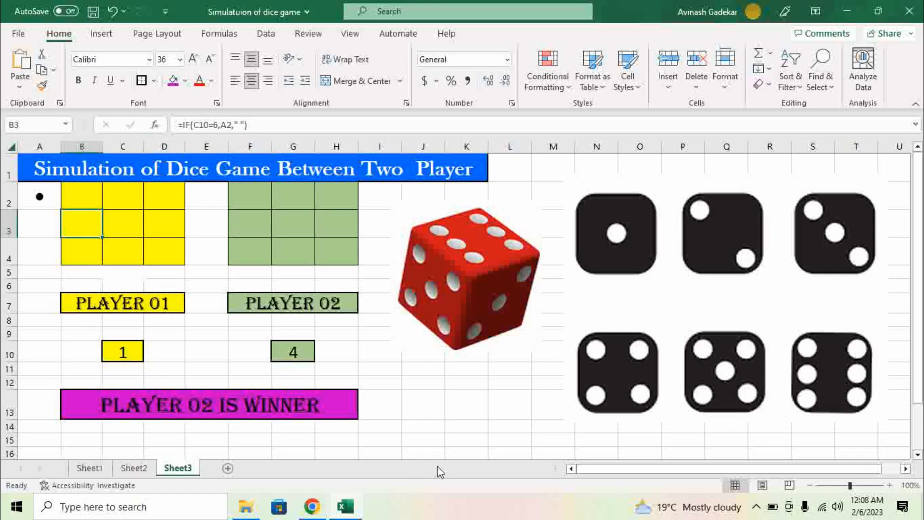
# Step: Re-roll the dice with F9 a few times to test B3, ending at 3 versus 5
pyautogui.click(403, 418)
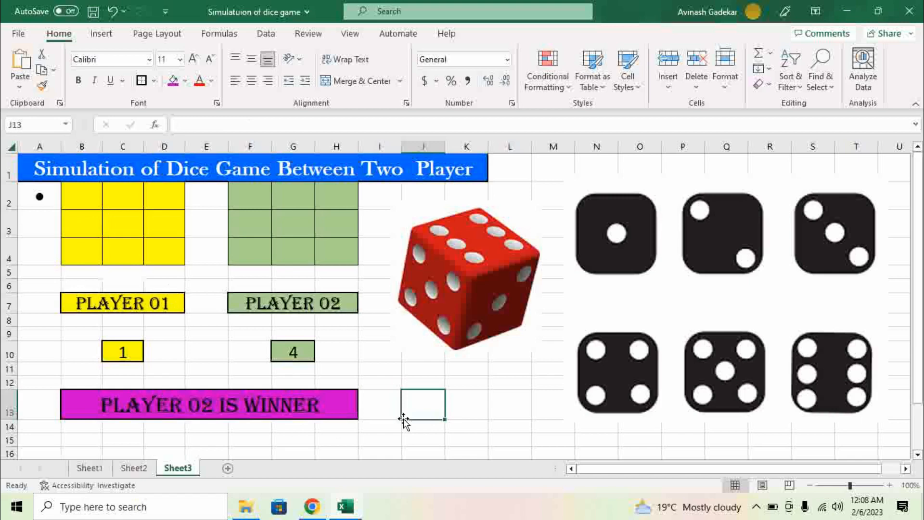
pyautogui.press('F9')
pyautogui.press('F9')
pyautogui.press('F9')
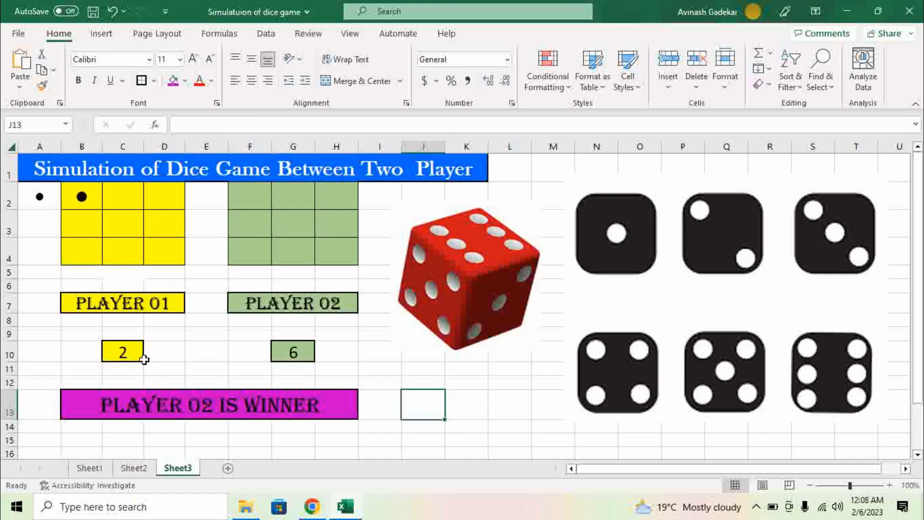
pyautogui.click(74, 220)
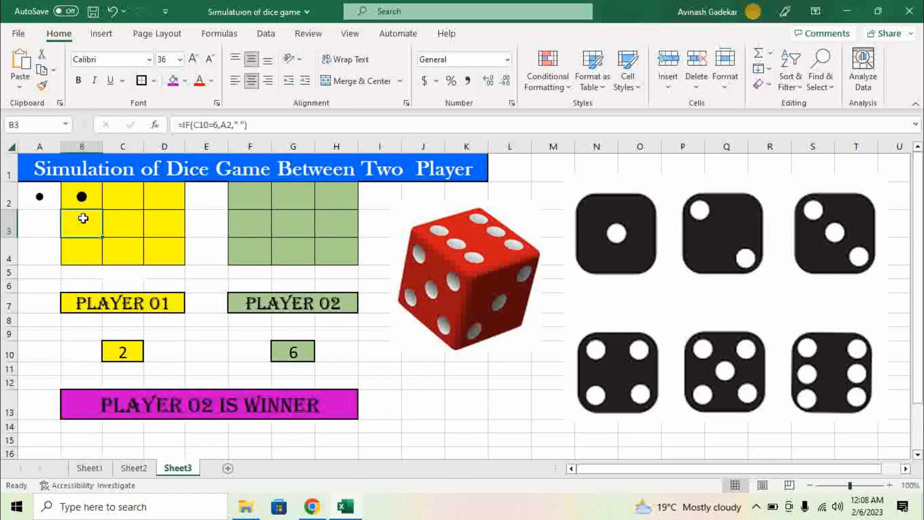
pyautogui.press('F9')
pyautogui.press('F9')
pyautogui.press('F9')
pyautogui.press('F9')
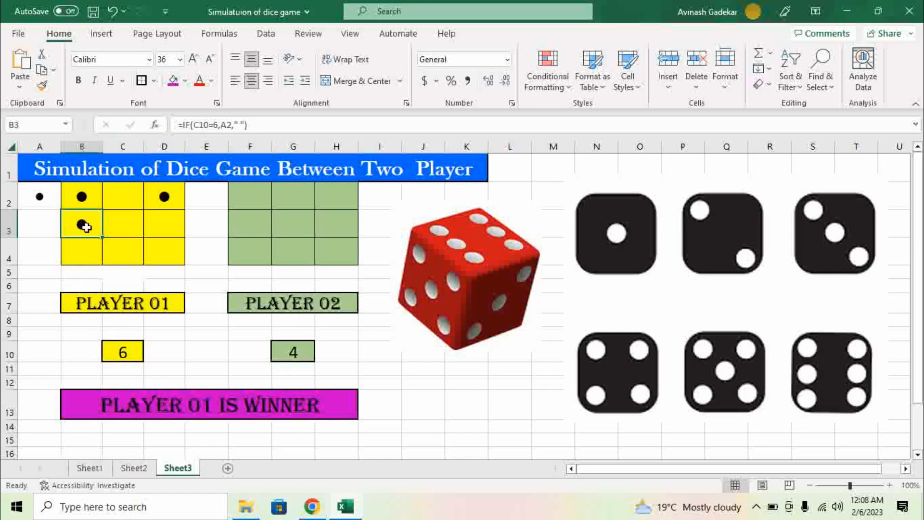
pyautogui.press('F9')
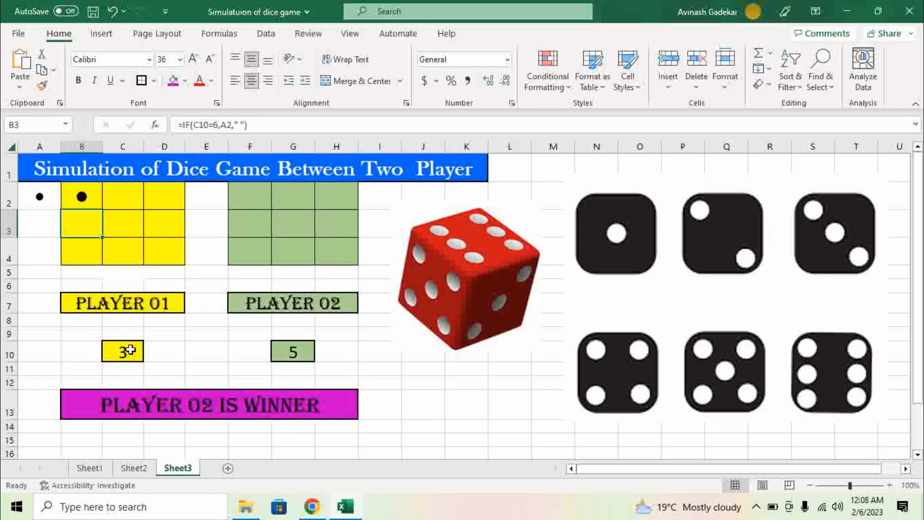
pyautogui.click(123, 220)
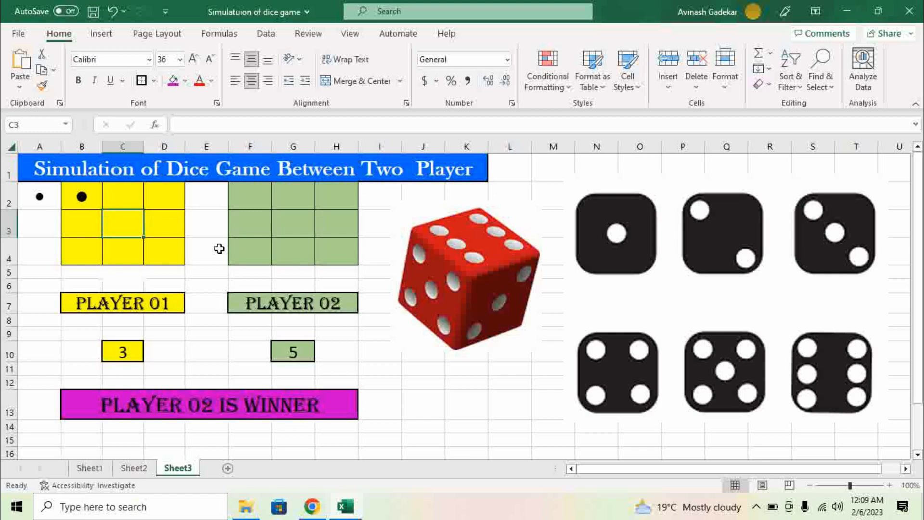
# Step: Start C3's nested centre-dot formula as =IF(C10=1,A2,IF(
pyautogui.write('=')
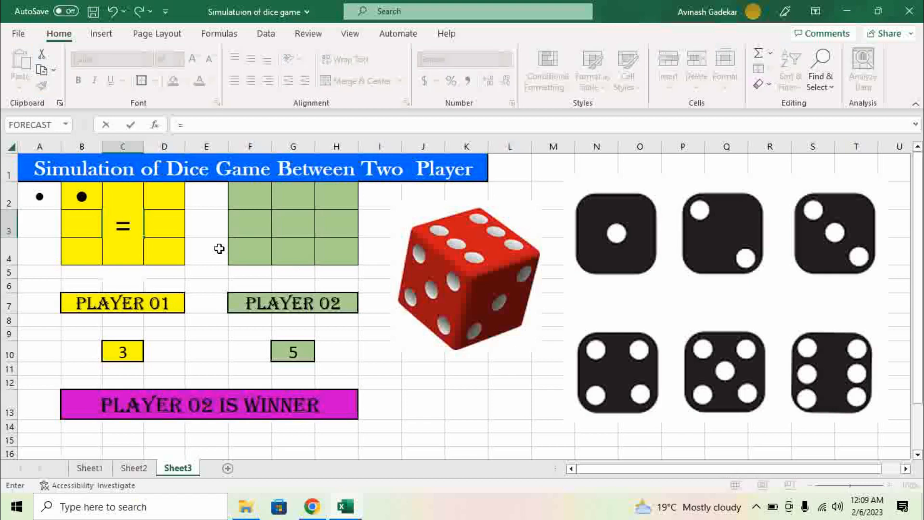
pyautogui.moveTo(130, 226); pyautogui.dragTo(120, 227)
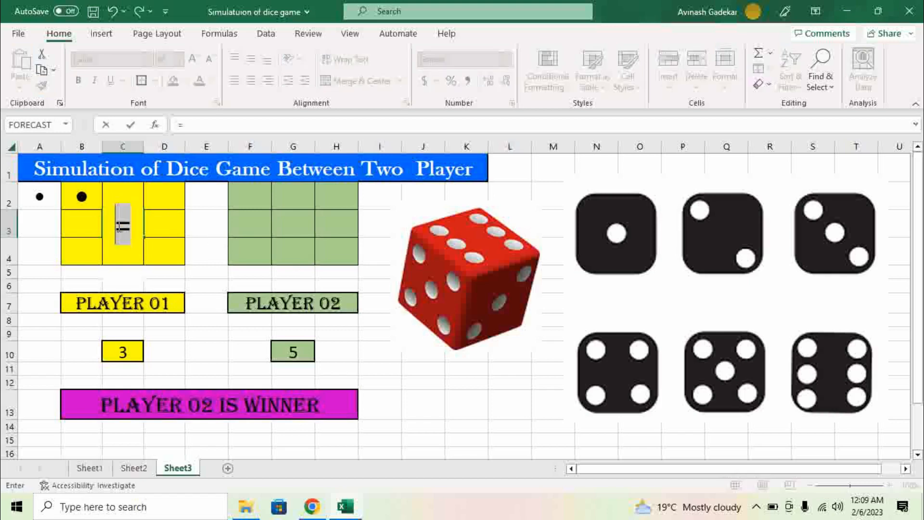
pyautogui.click(139, 225)
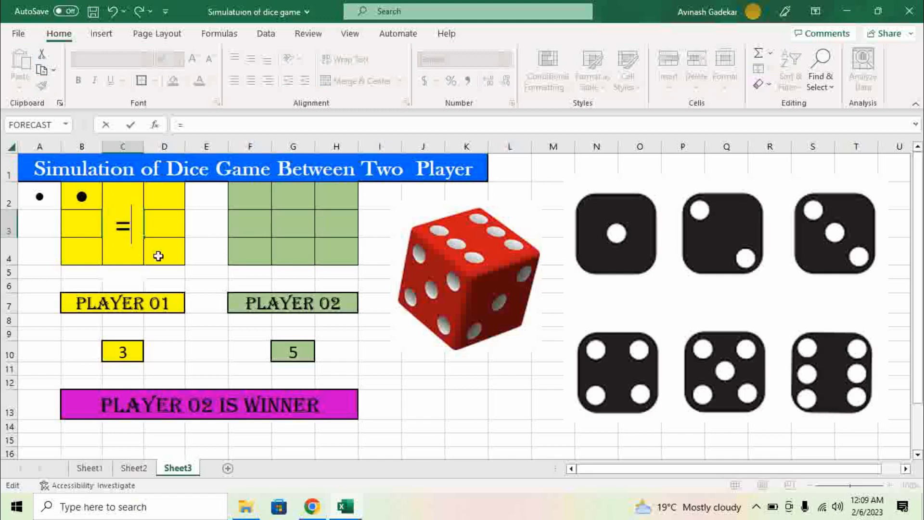
pyautogui.write('if')
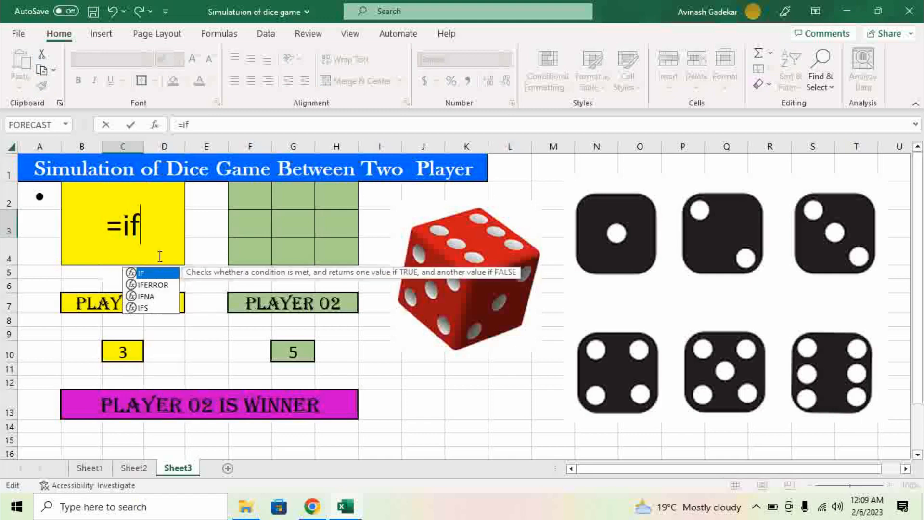
pyautogui.press('Tab')
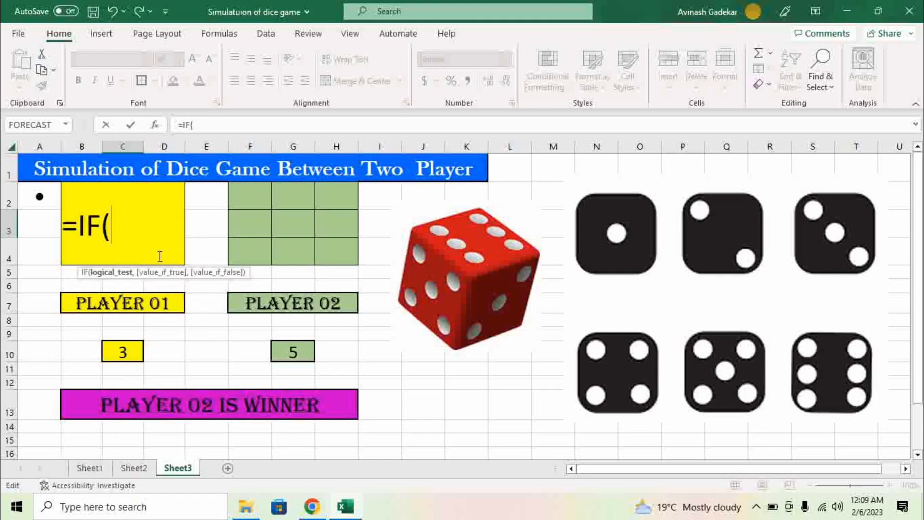
pyautogui.click(130, 346)
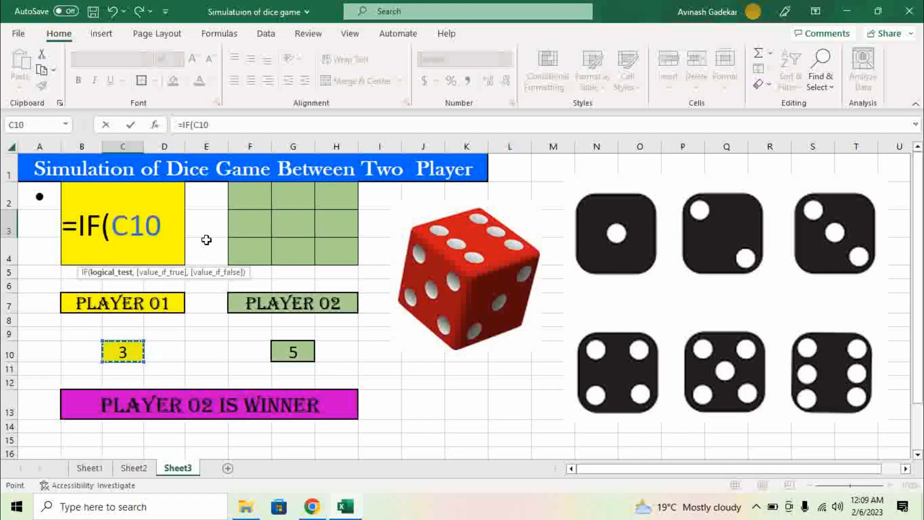
pyautogui.write('=')
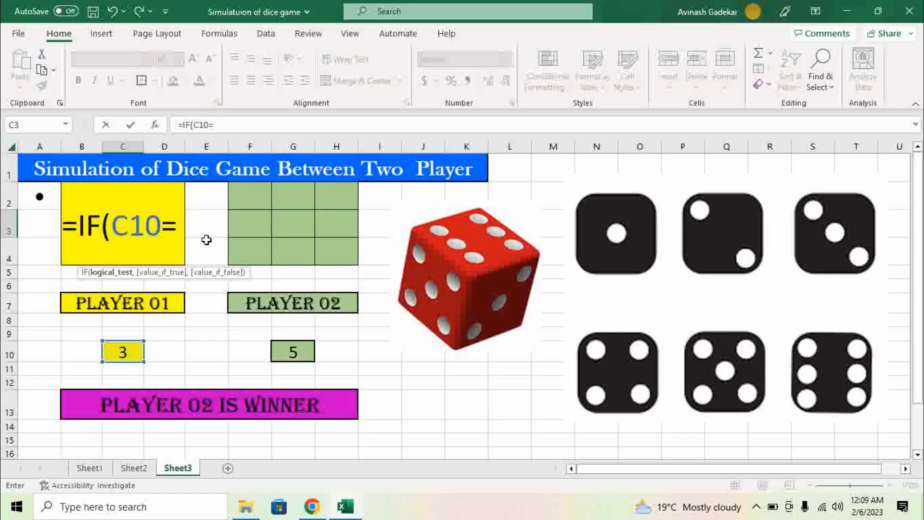
pyautogui.write('1')
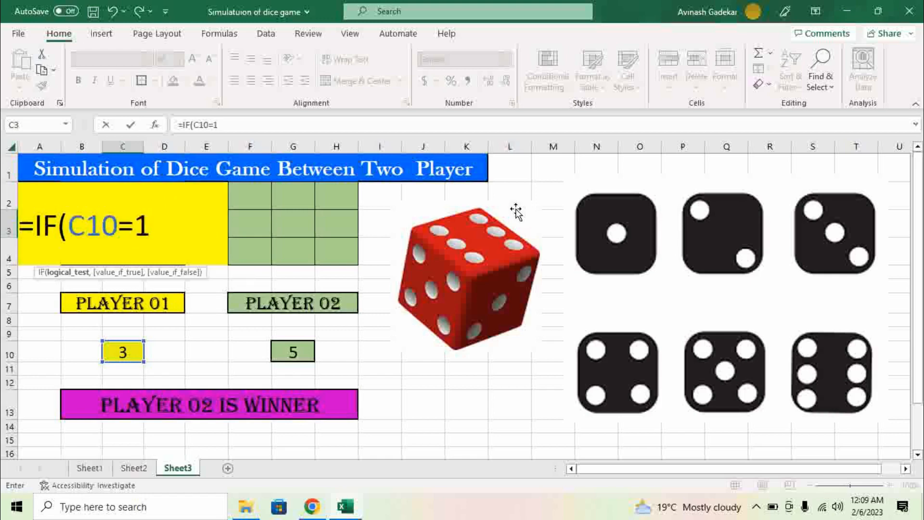
pyautogui.write(',')
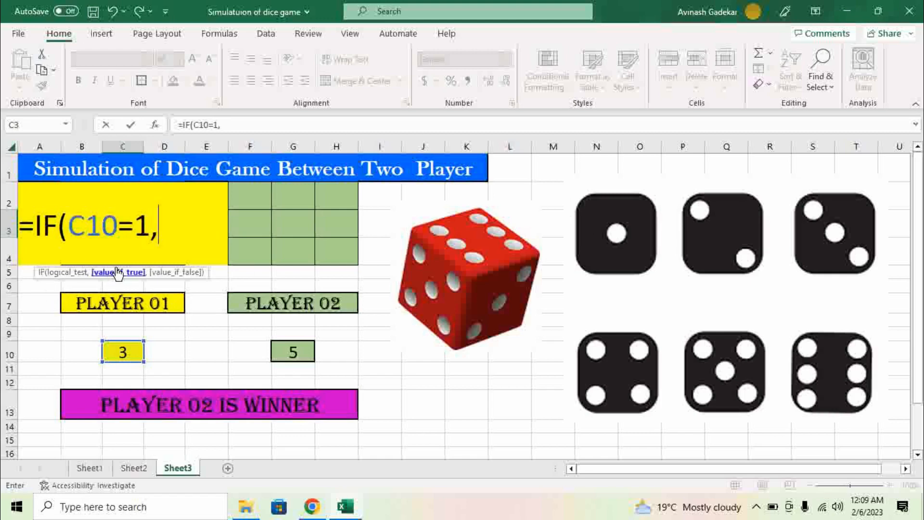
pyautogui.write('A2')
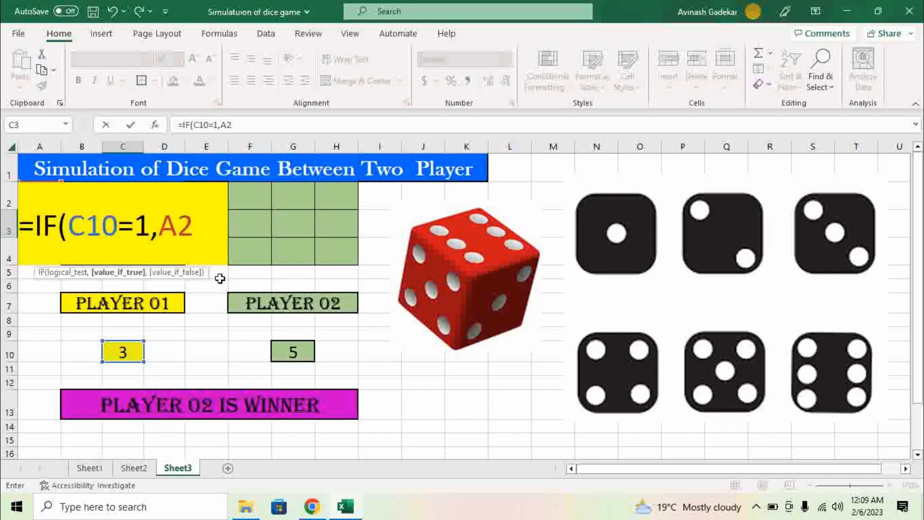
pyautogui.write(',')
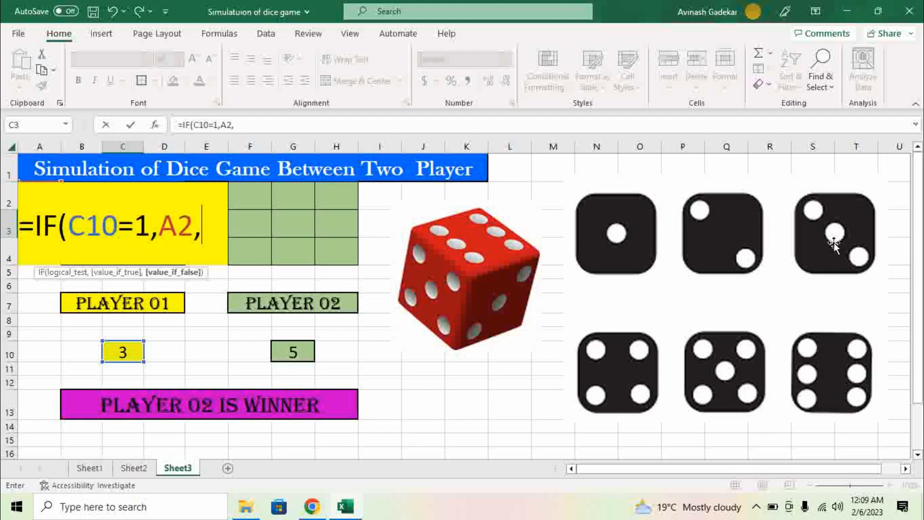
pyautogui.write('if')
pyautogui.press('Tab')
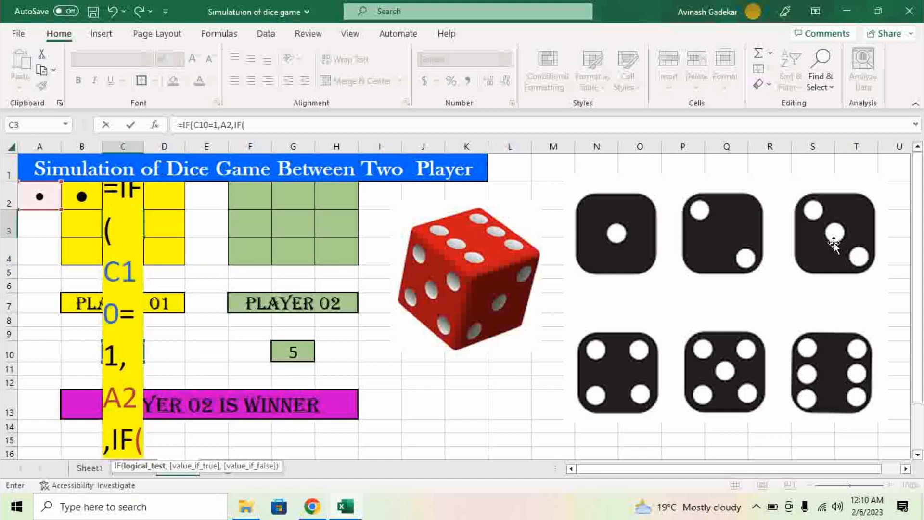
# Step: Complete C3 as =IF(C10=1,A2,IF(C10=3,A2,IF(C10=5,A2," "))) for odd-roll centre dots
pyautogui.write('C10=3')
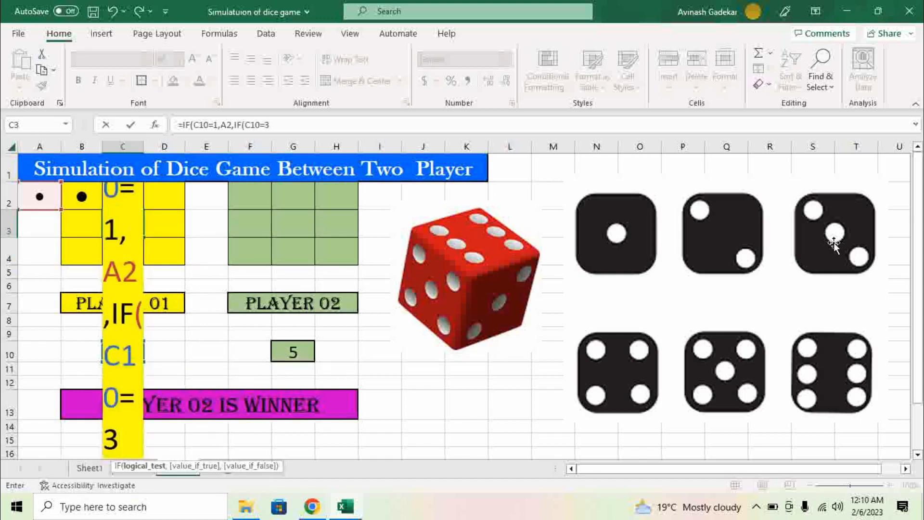
pyautogui.write(',A')
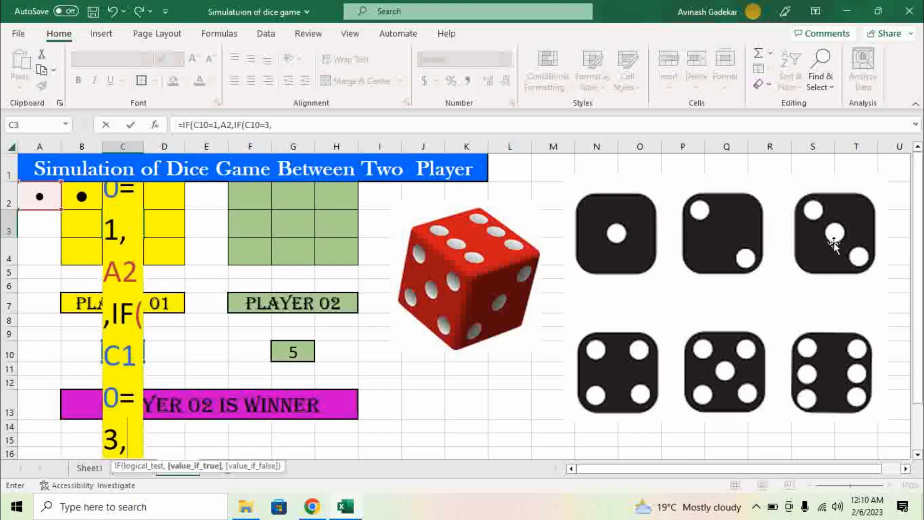
pyautogui.write('2')
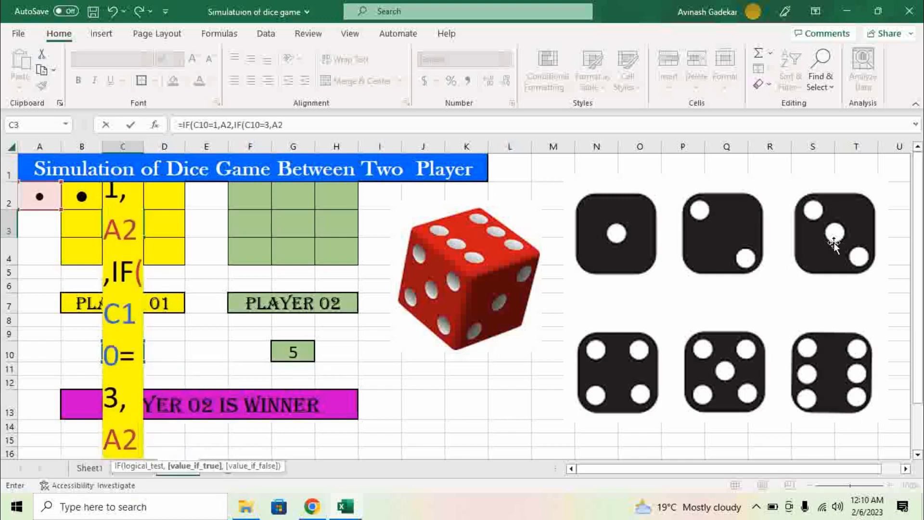
pyautogui.write(',')
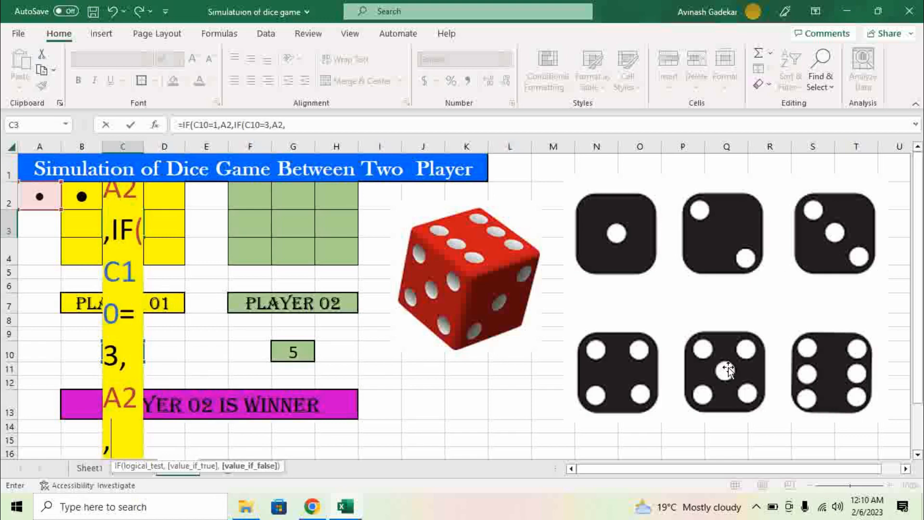
pyautogui.write('if')
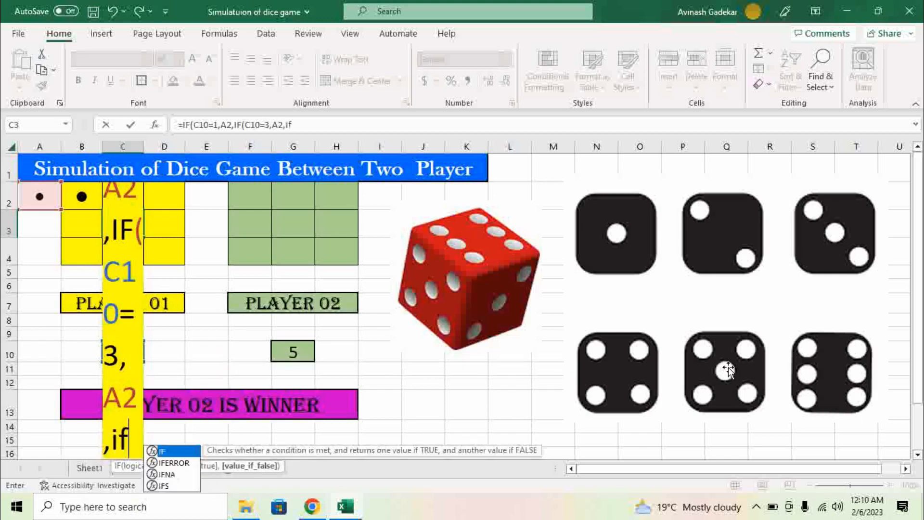
pyautogui.press('Tab')
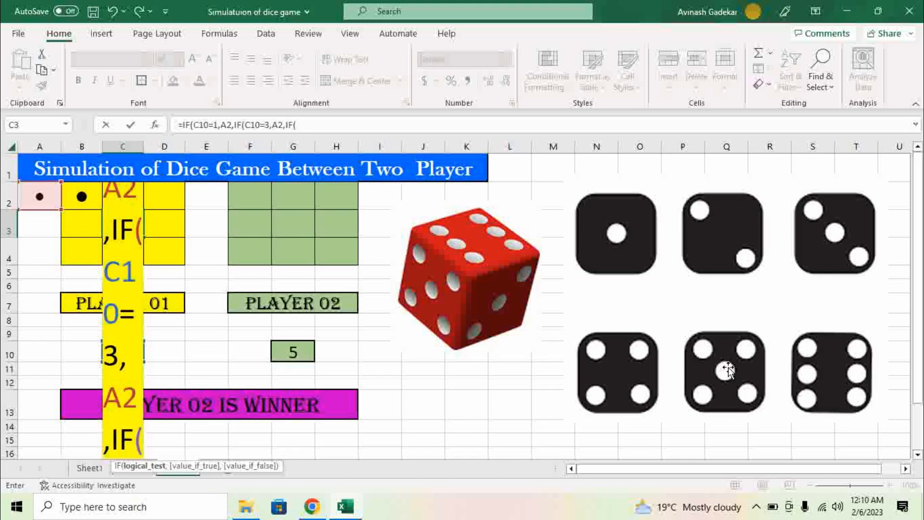
pyautogui.write('C10=')
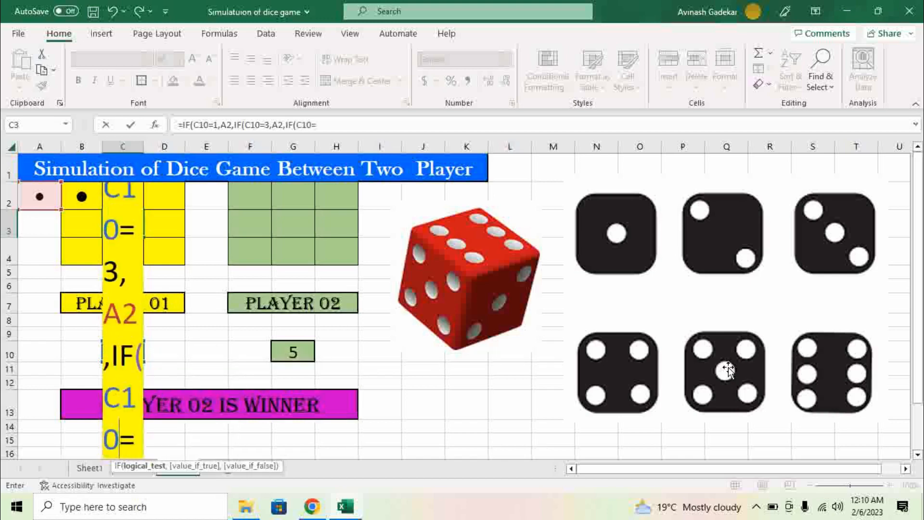
pyautogui.write('5,A2')
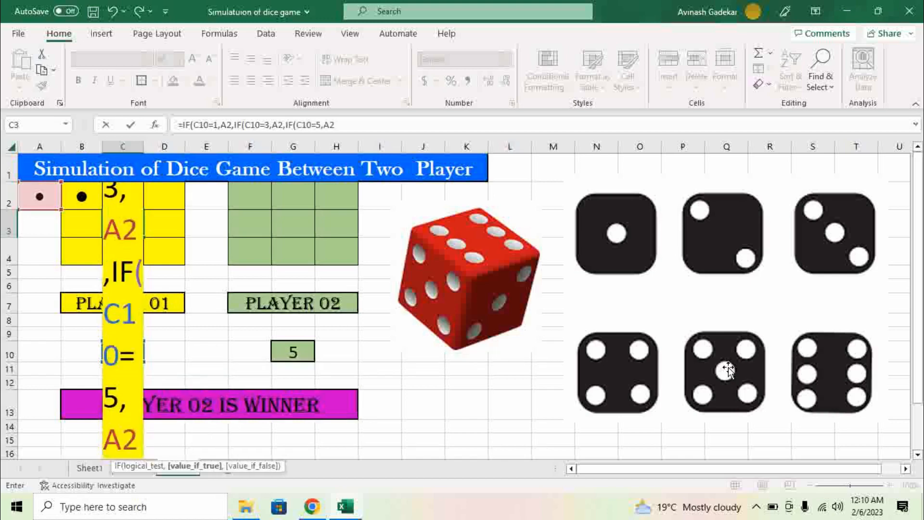
pyautogui.write(',')
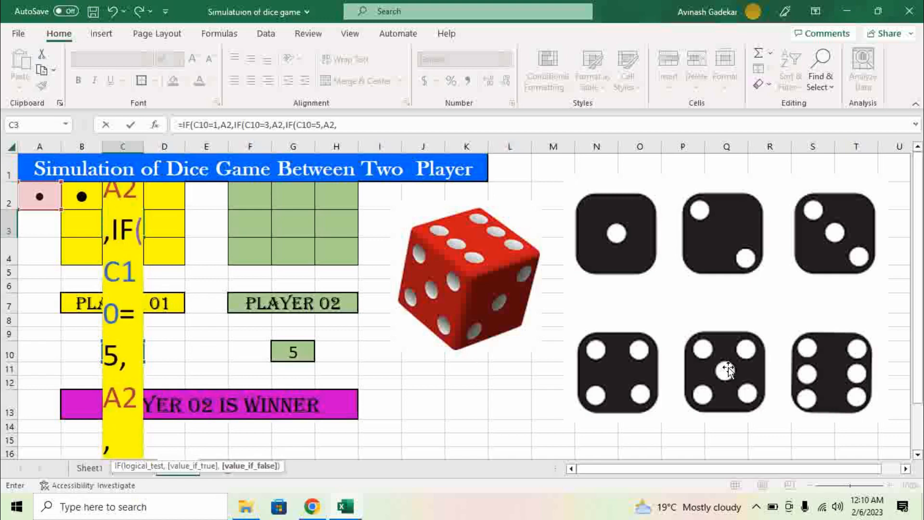
pyautogui.write('" ")')
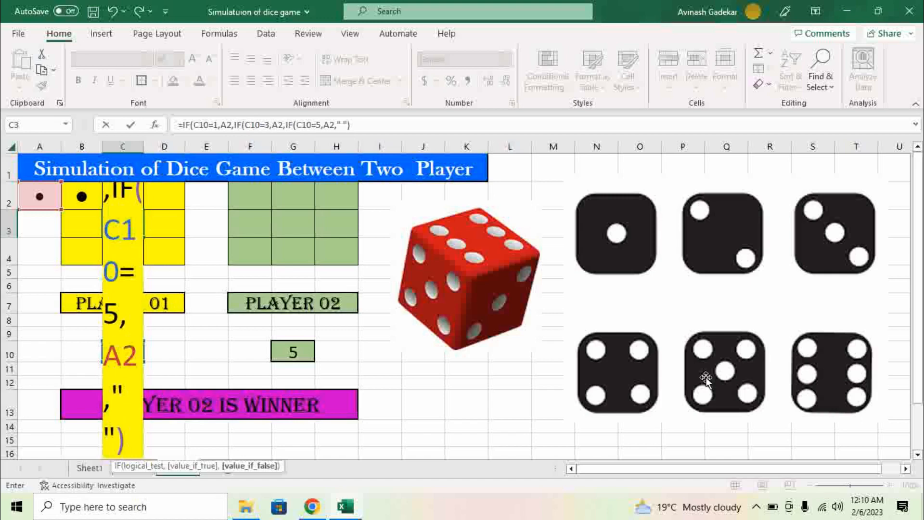
pyautogui.click(354, 128)
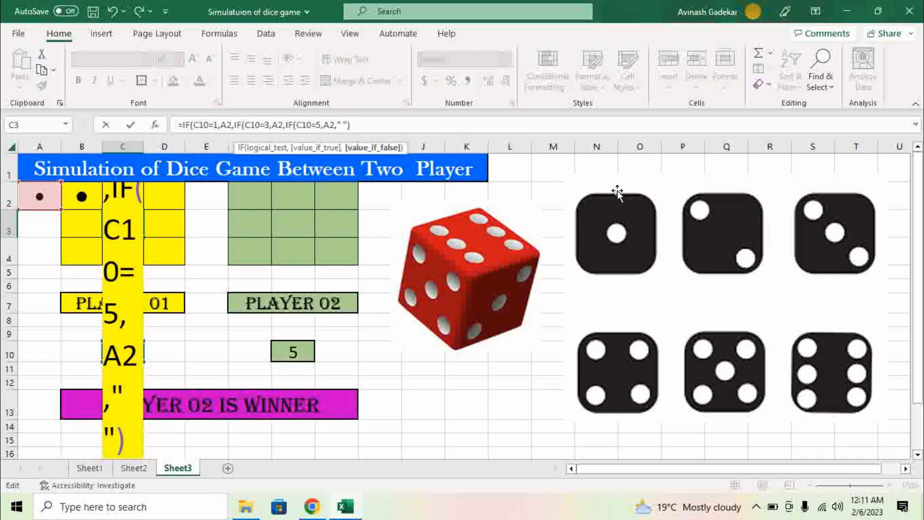
pyautogui.write(')')
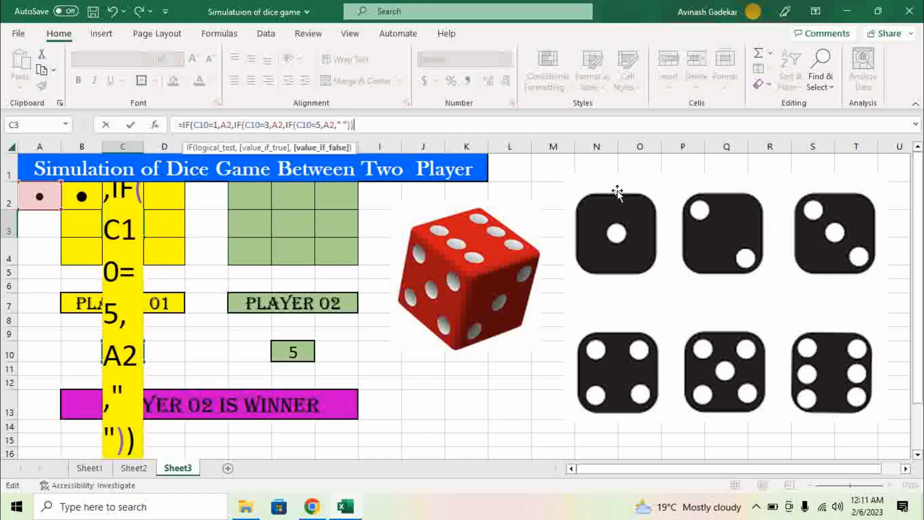
pyautogui.write(')')
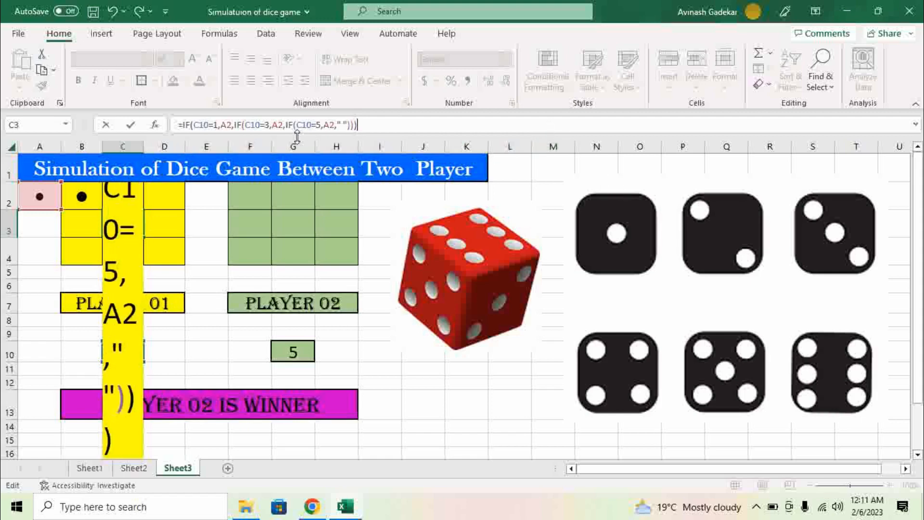
pyautogui.press('Return')
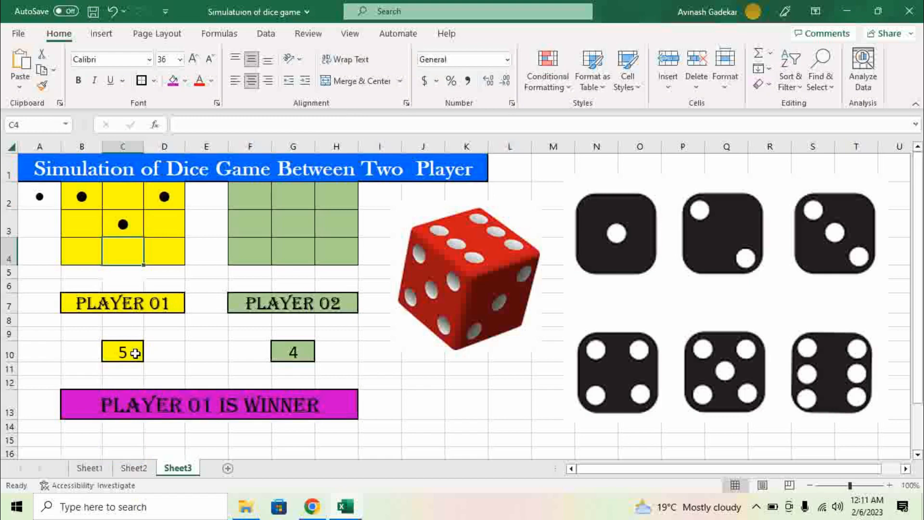
# Step: Re-roll repeatedly with F9 until Player 01's 5 shows the centre dot with the corners
pyautogui.click(131, 222)
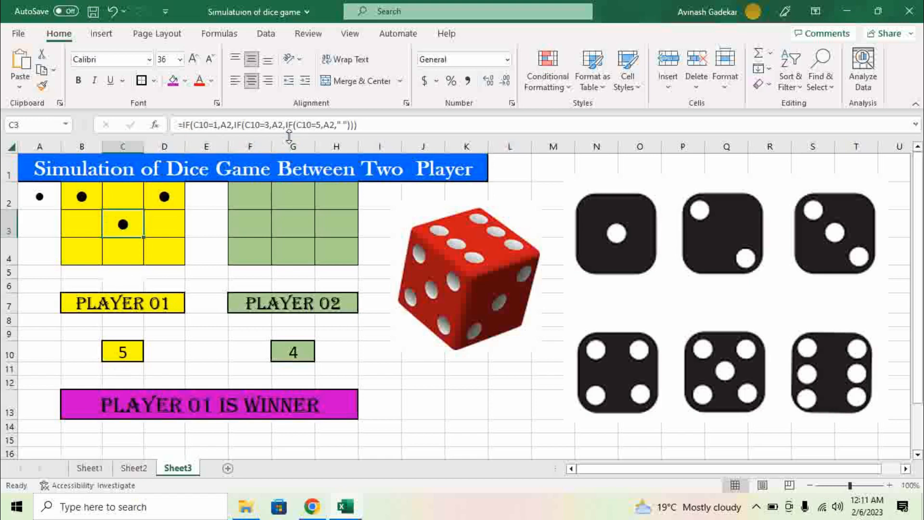
pyautogui.press('F9')
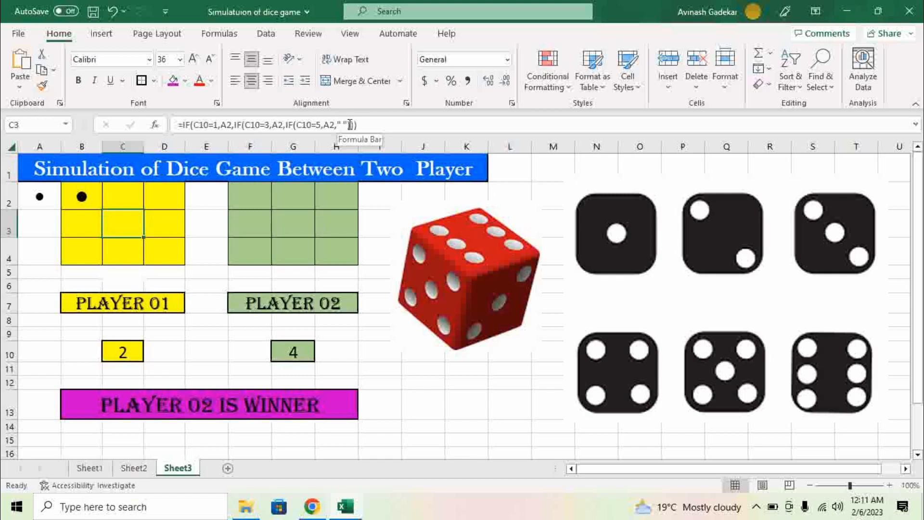
pyautogui.press('F9')
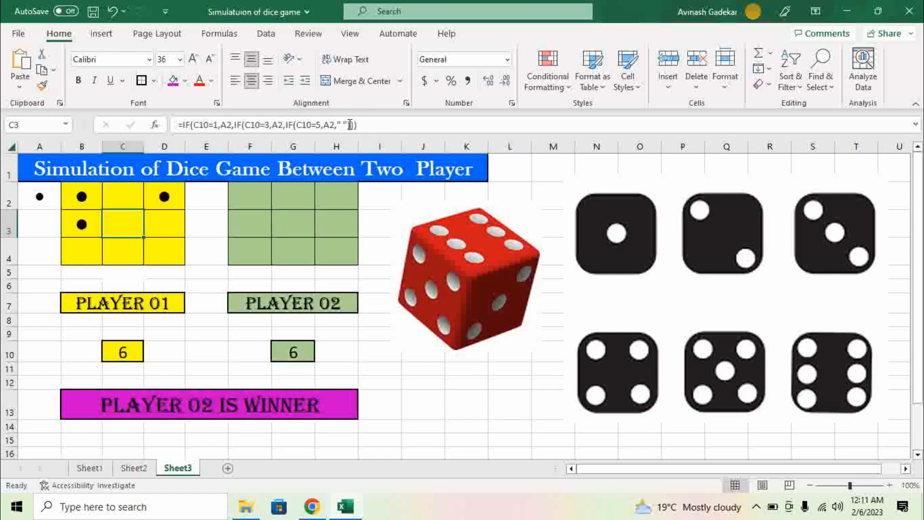
pyautogui.press('F9')
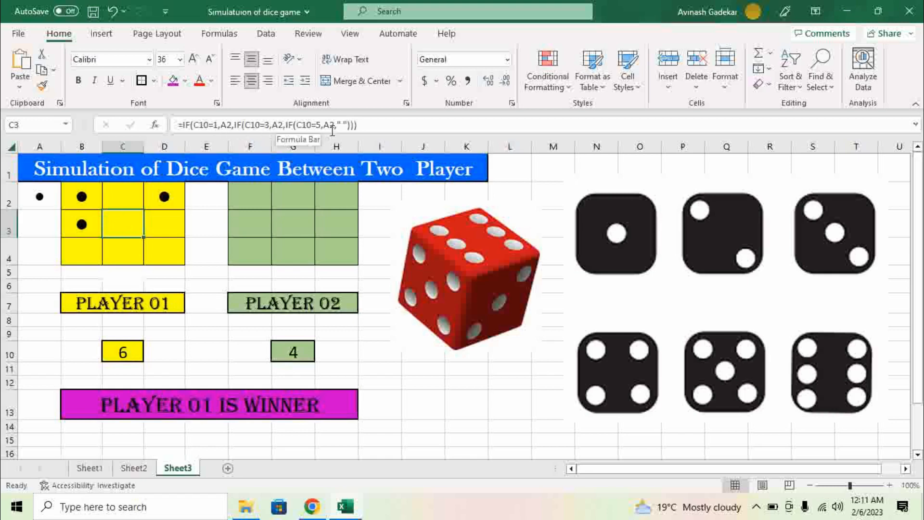
pyautogui.press('F9')
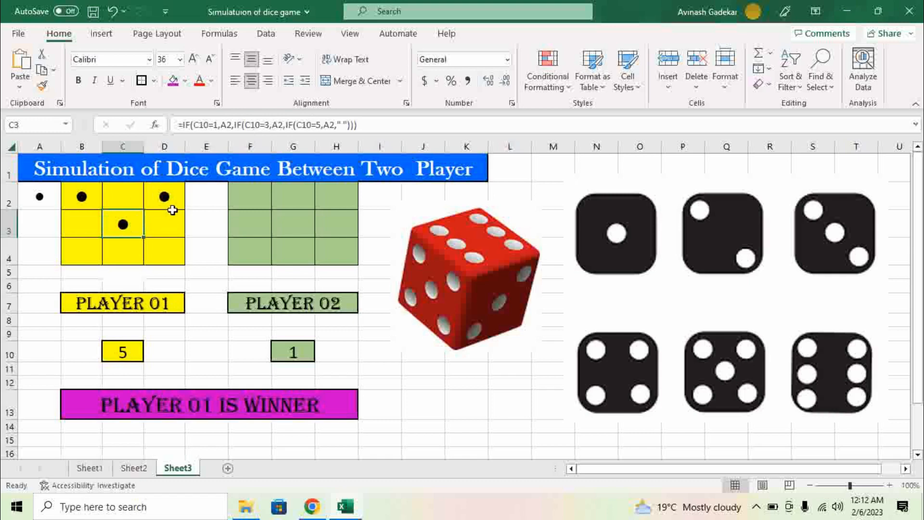
pyautogui.click(170, 215)
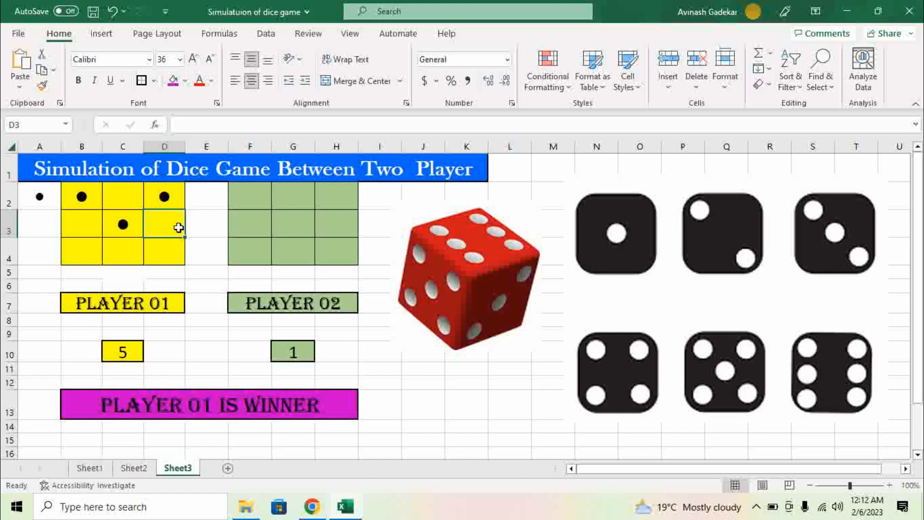
# Step: Enter =IF(C10=6,A2," ") in D3 so it shows a dot only on a roll of 6
pyautogui.write('=')
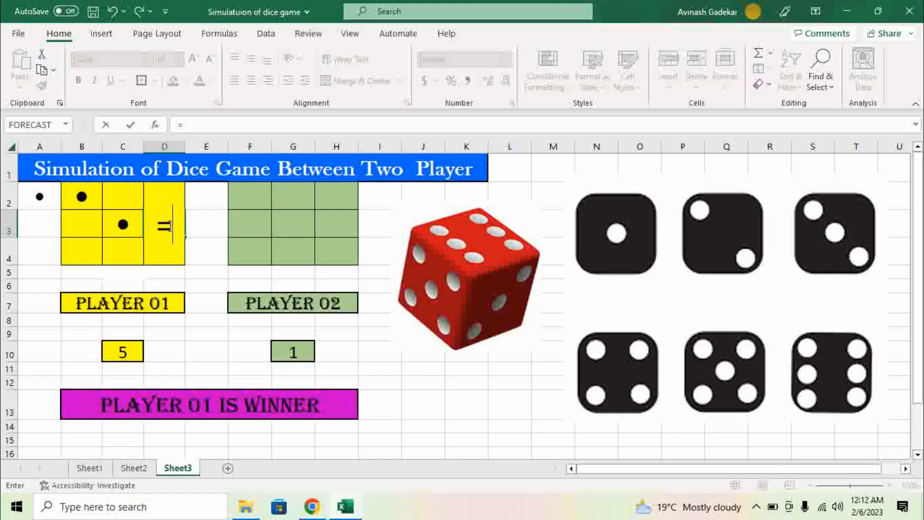
pyautogui.write('if')
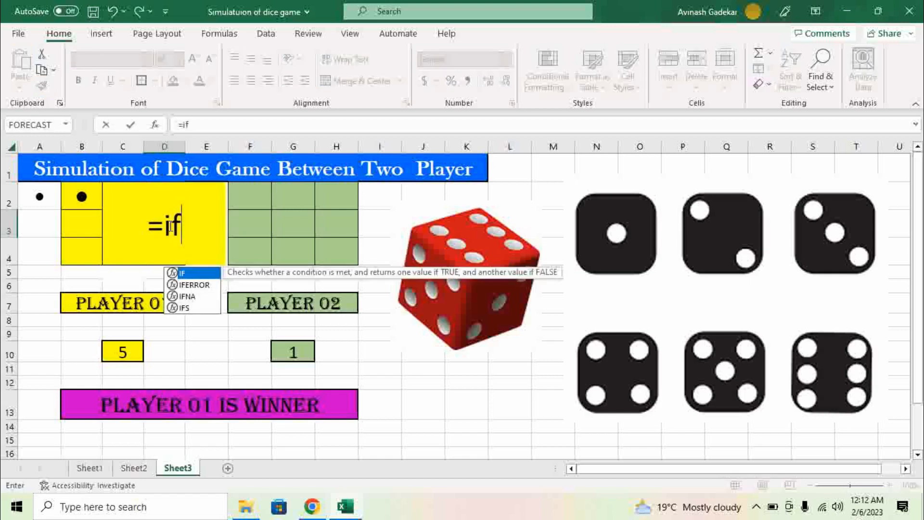
pyautogui.press('Tab')
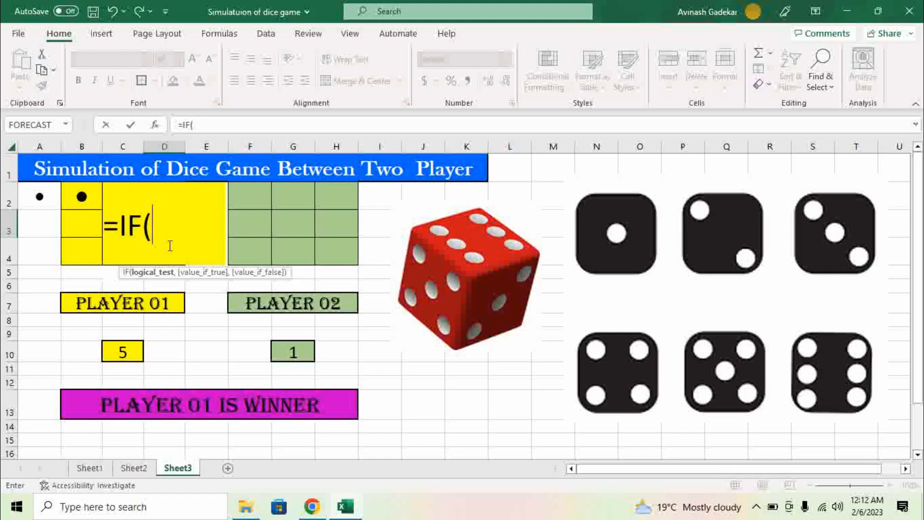
pyautogui.click(123, 351)
pyautogui.write('=')
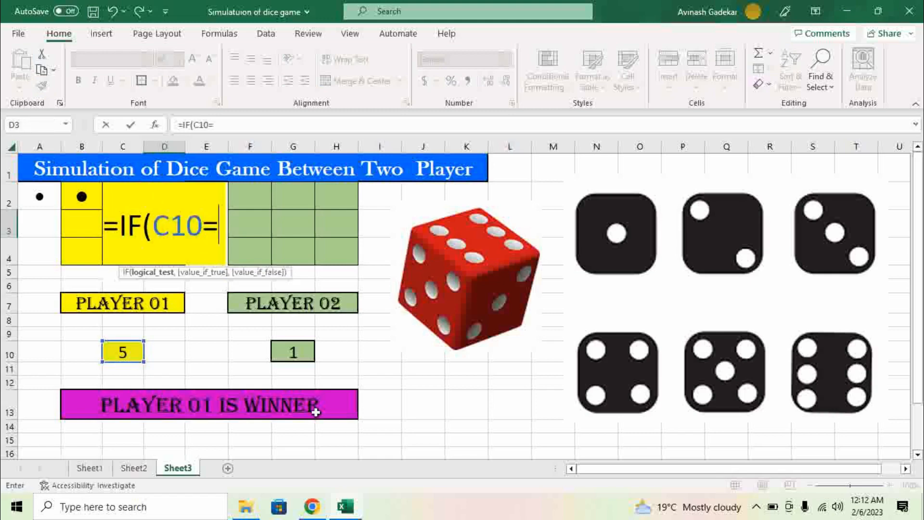
pyautogui.write('6,')
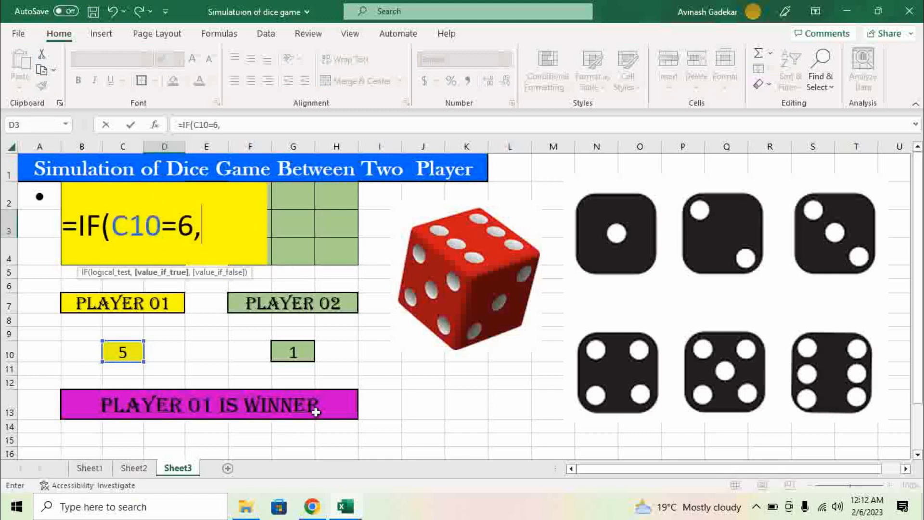
pyautogui.click(34, 201)
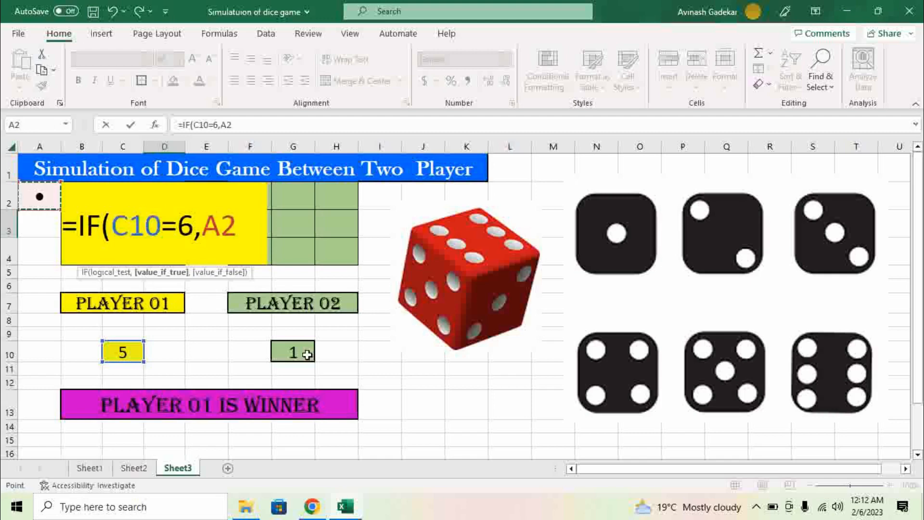
pyautogui.write(',')
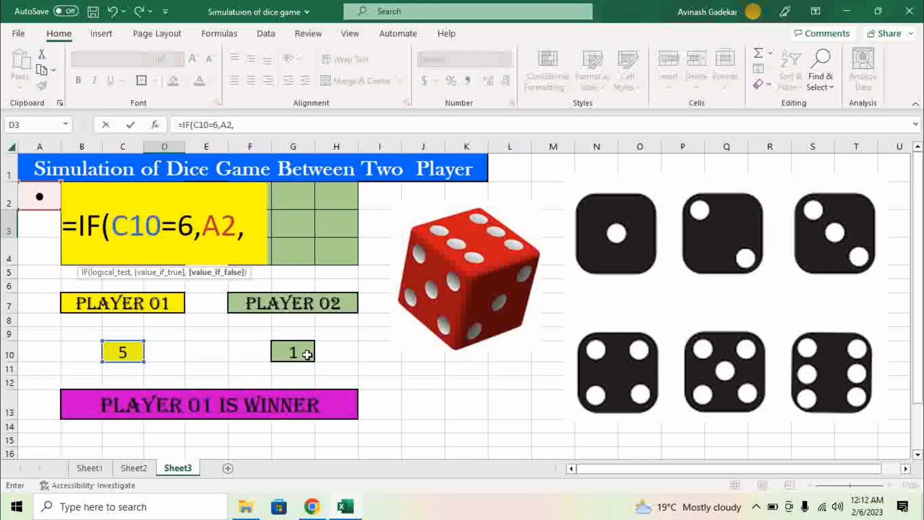
pyautogui.write('" ")')
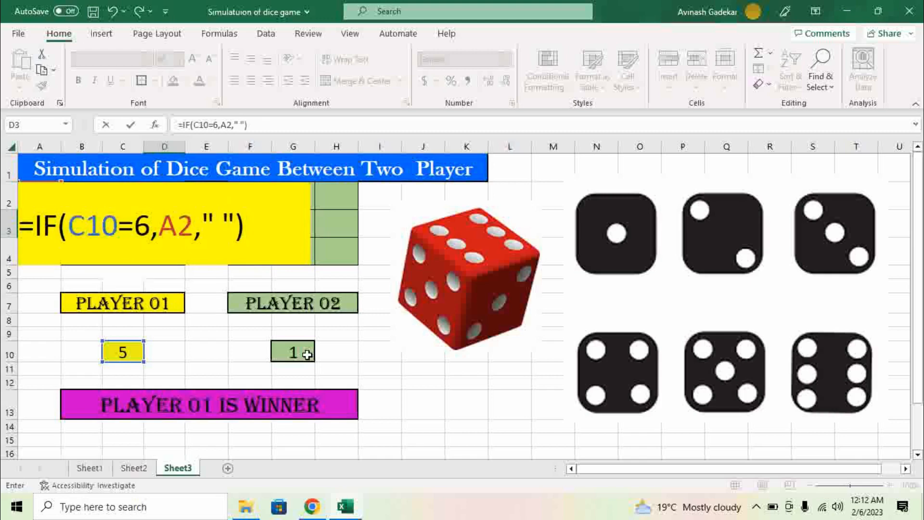
pyautogui.press('Return')
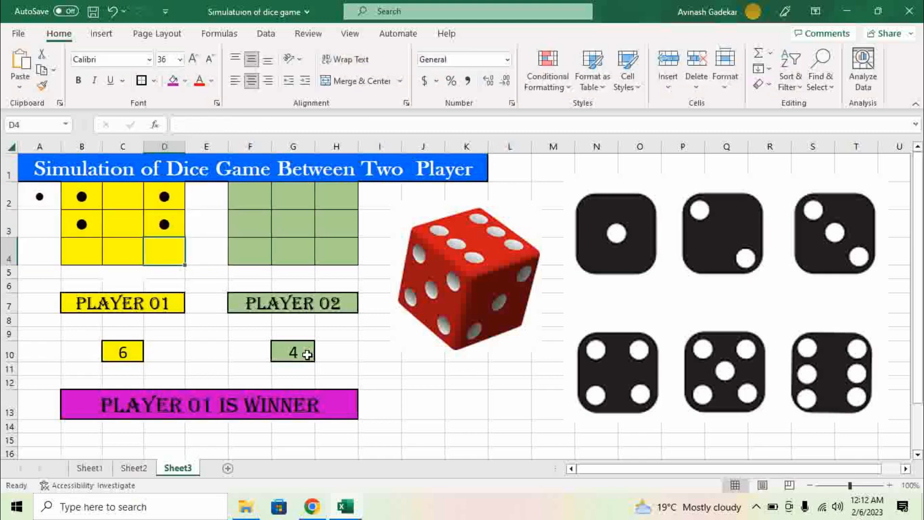
pyautogui.click(140, 353)
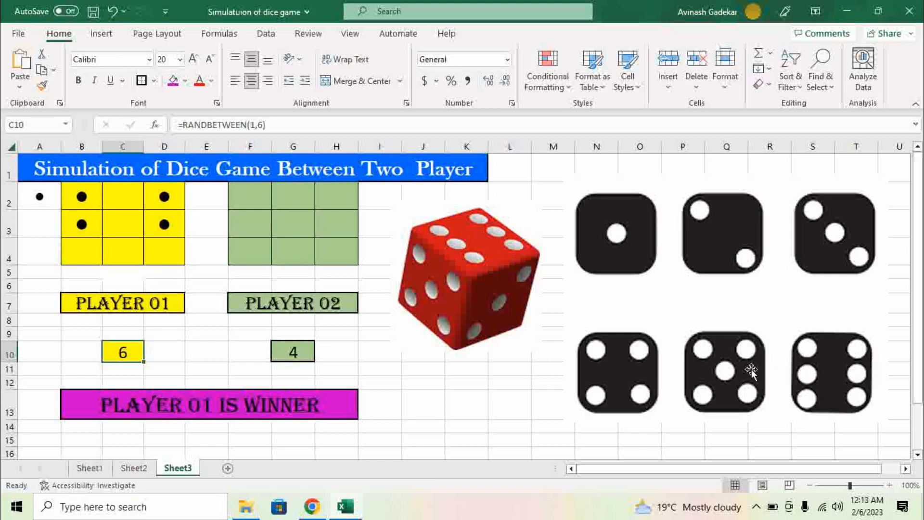
pyautogui.click(67, 258)
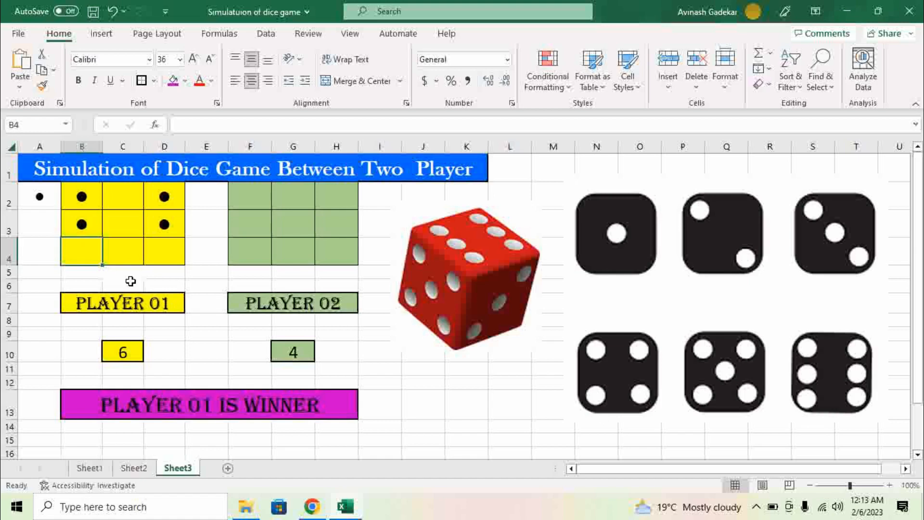
# Step: Enter =IF(C10>3,A2," ") in B4, correcting the mistyped formula ending
pyautogui.write('=if')
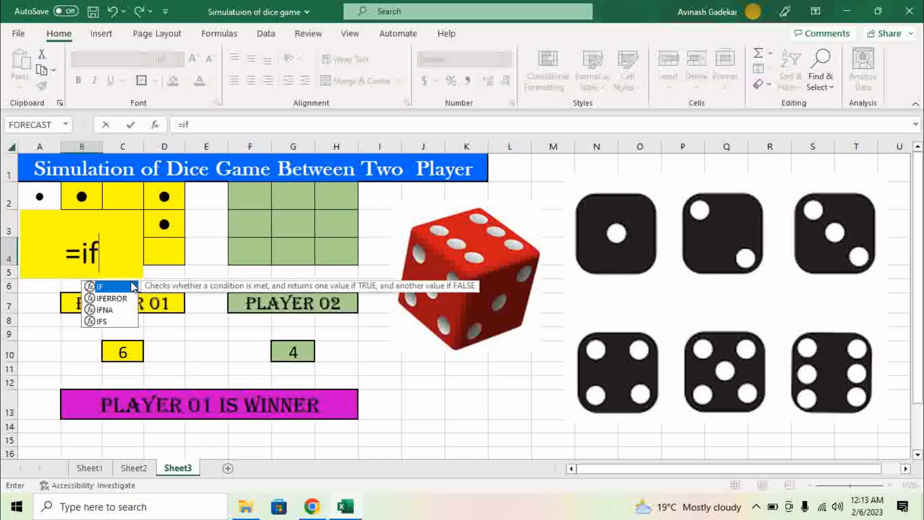
pyautogui.doubleClick(133, 287)
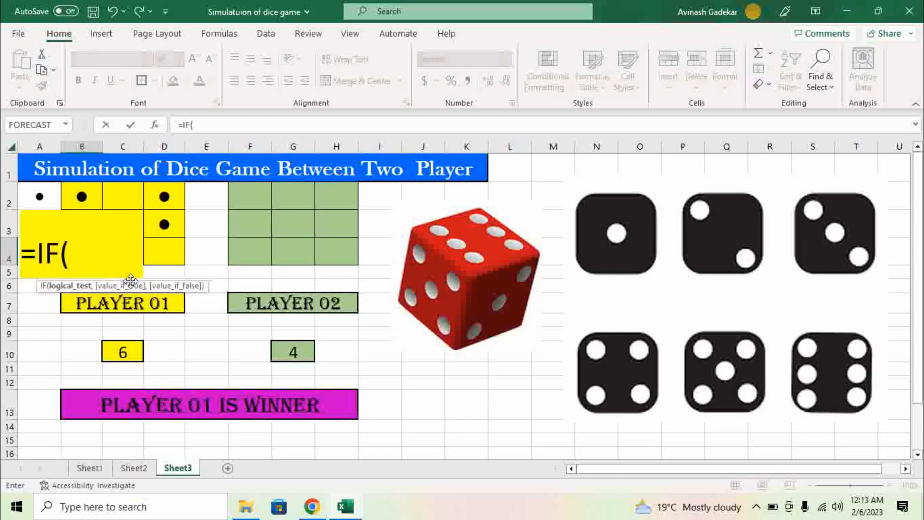
pyautogui.click(124, 352)
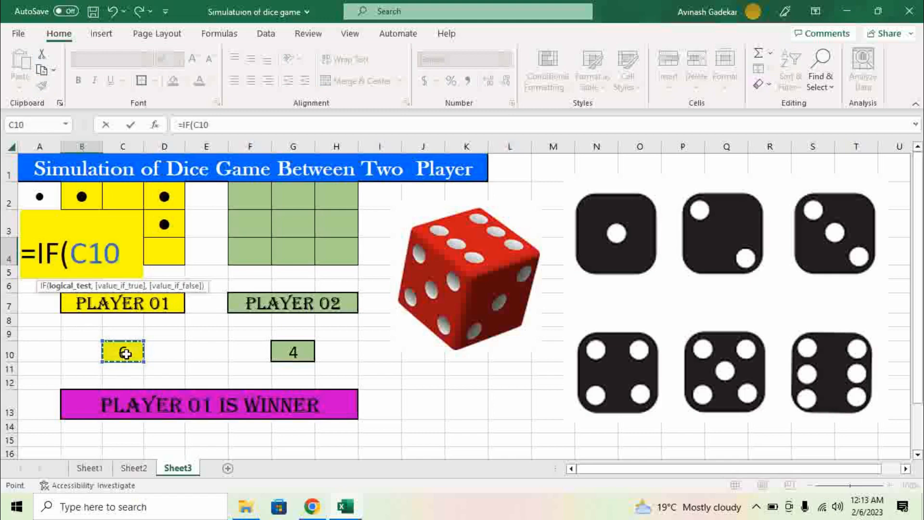
pyautogui.write('>3')
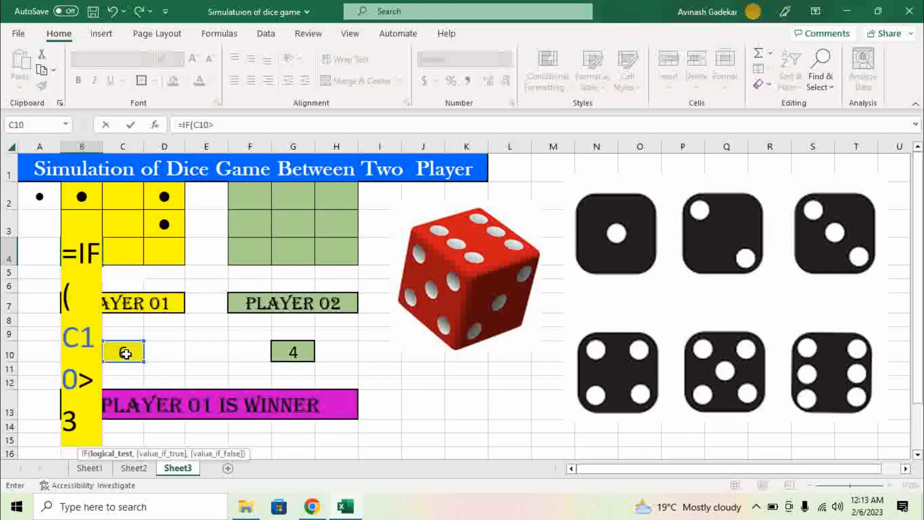
pyautogui.write(',')
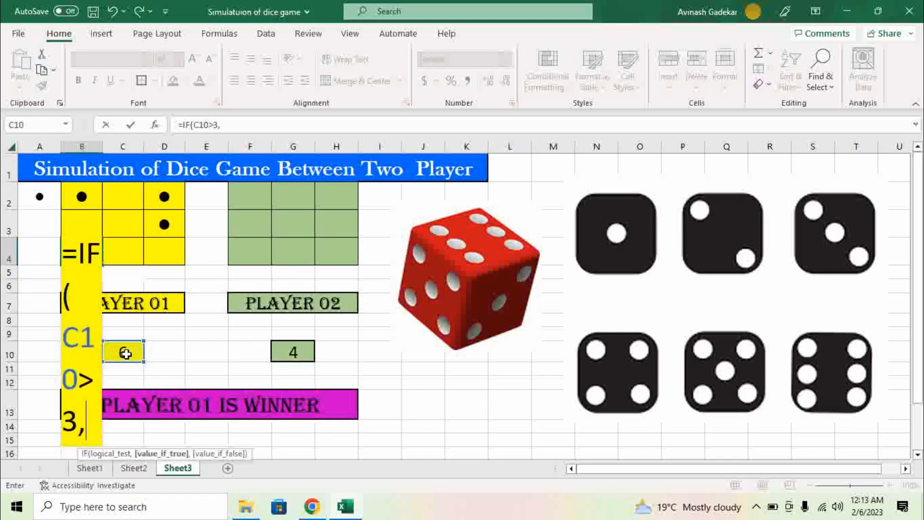
pyautogui.click(41, 195)
pyautogui.write(',')
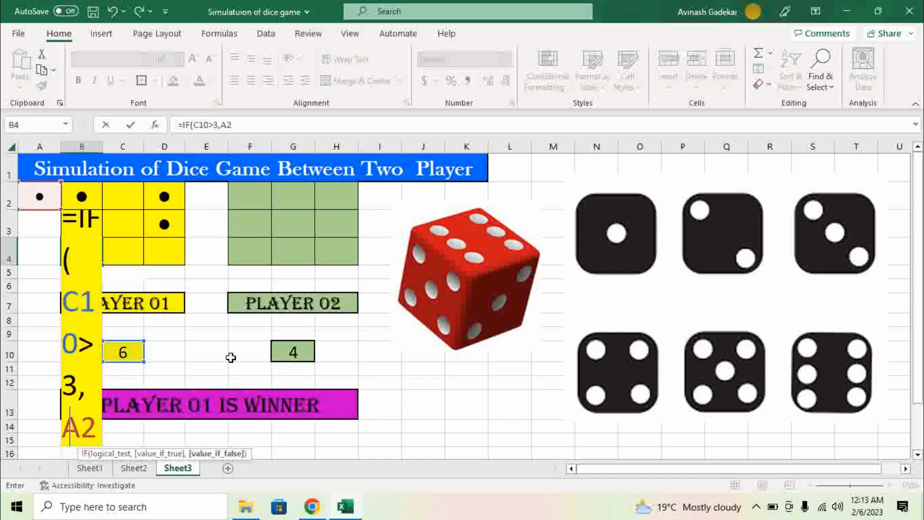
pyautogui.write('"')
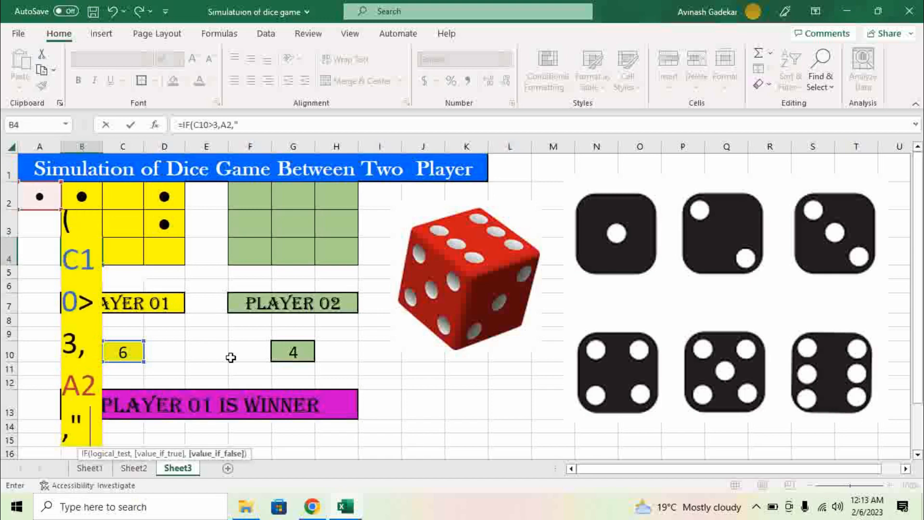
pyautogui.write(' ")')
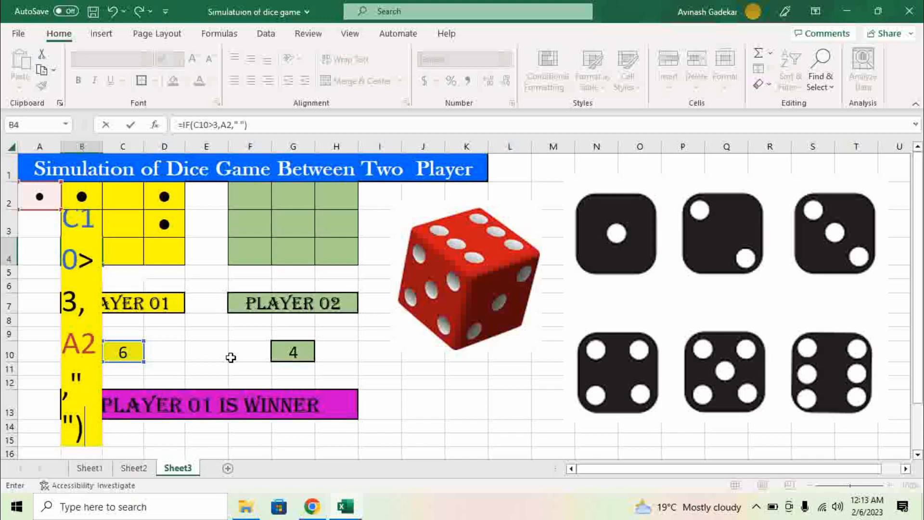
pyautogui.press('BackSpace')
pyautogui.press('BackSpace')
pyautogui.press('BackSpace')
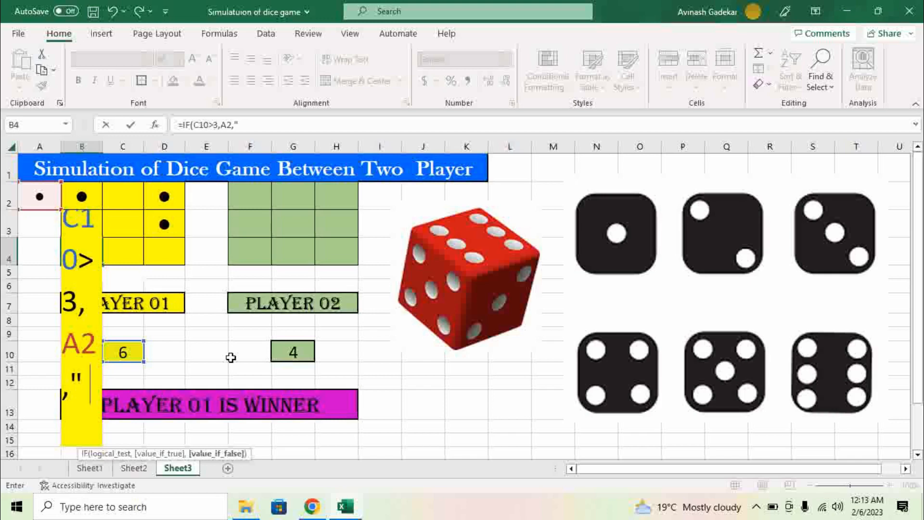
pyautogui.write('"')
pyautogui.write(')')
pyautogui.press('Return')
pyautogui.click(91, 255)
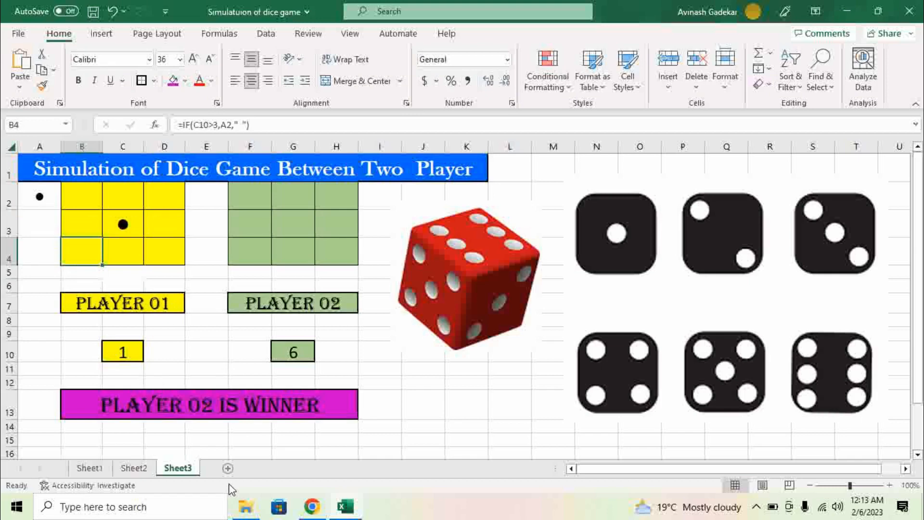
# Step: Re-roll twice with F9 to check B4's dot on Player 01's roll of 4
pyautogui.press('F9')
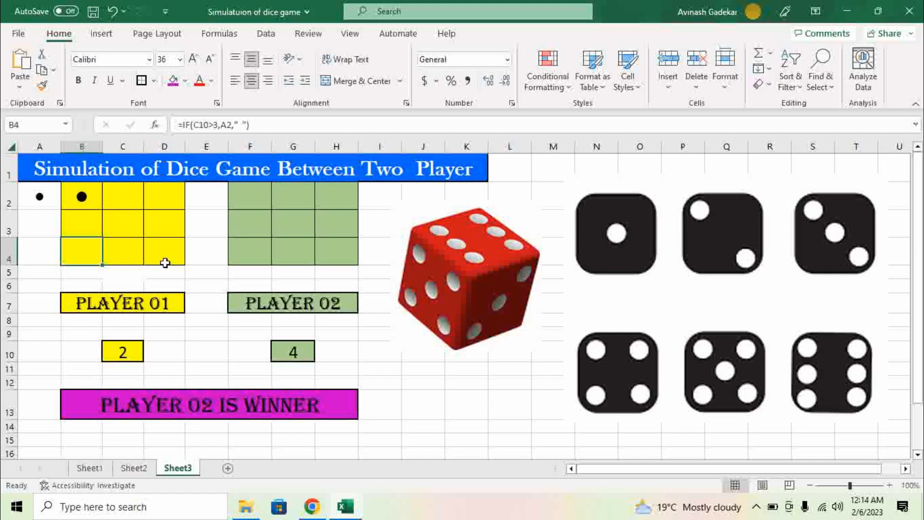
pyautogui.press('F9')
pyautogui.press('F9')
pyautogui.press('F9')
pyautogui.click(121, 258)
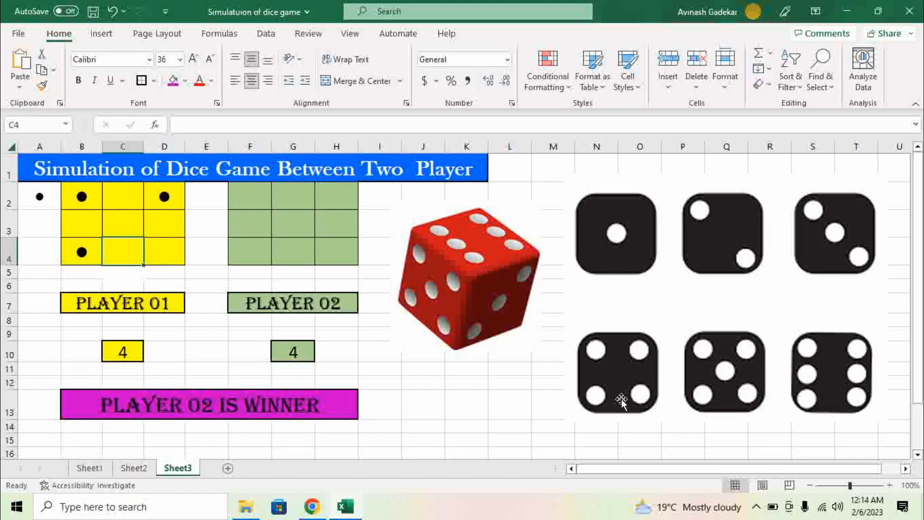
pyautogui.click(157, 250)
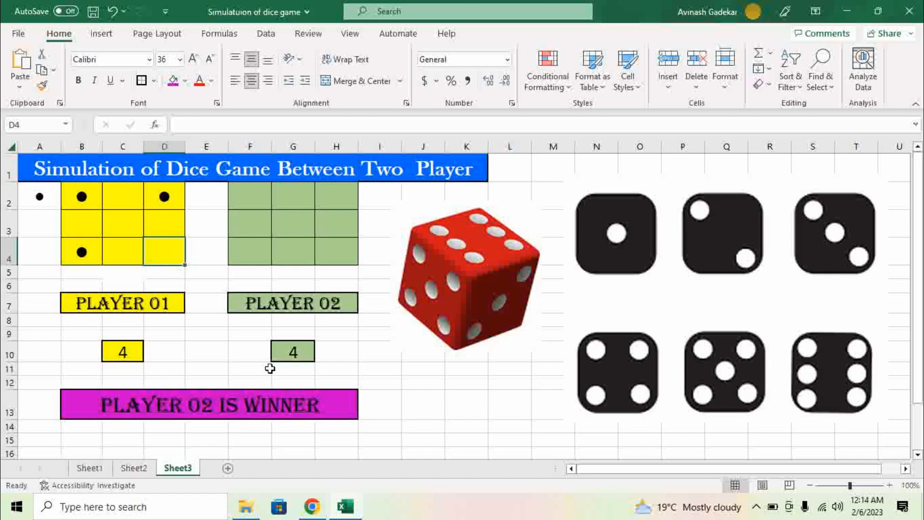
# Step: Enter =IF(C10>1,A2," ") in D4 so it shows a dot on any roll above 1
pyautogui.write('=')
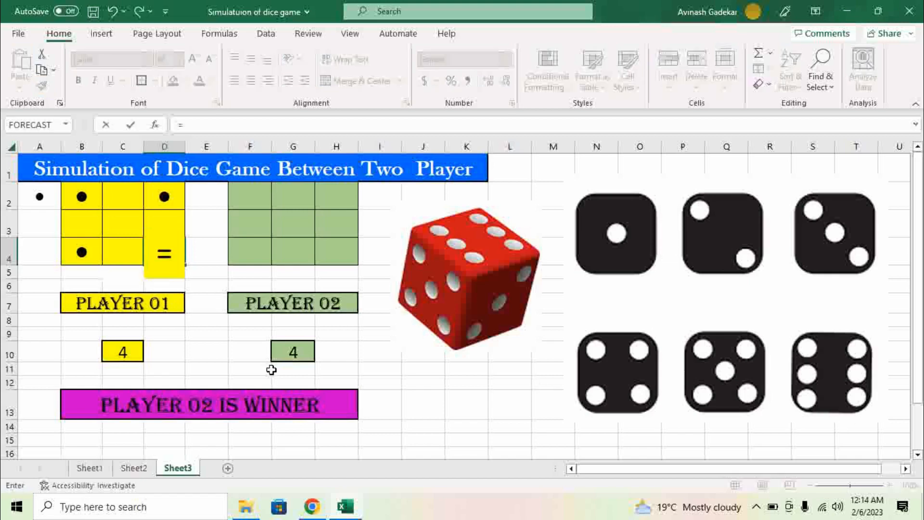
pyautogui.write('if')
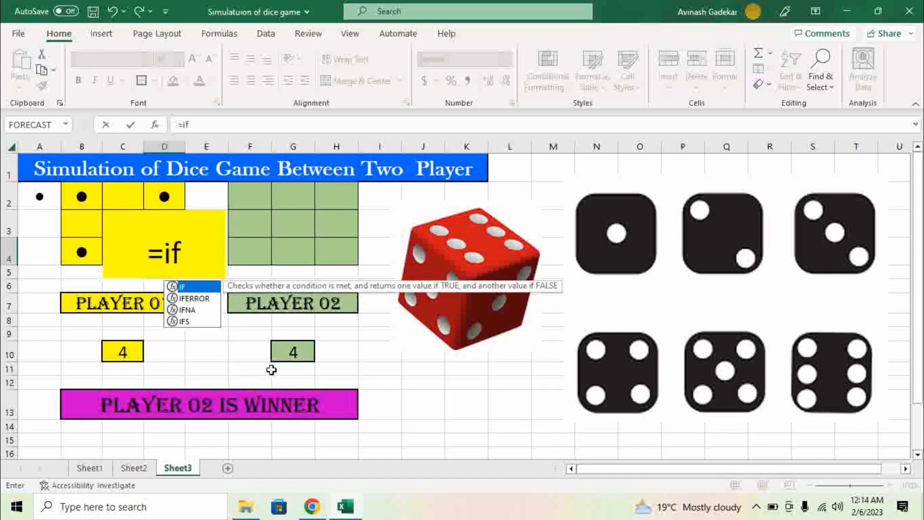
pyautogui.press('Tab')
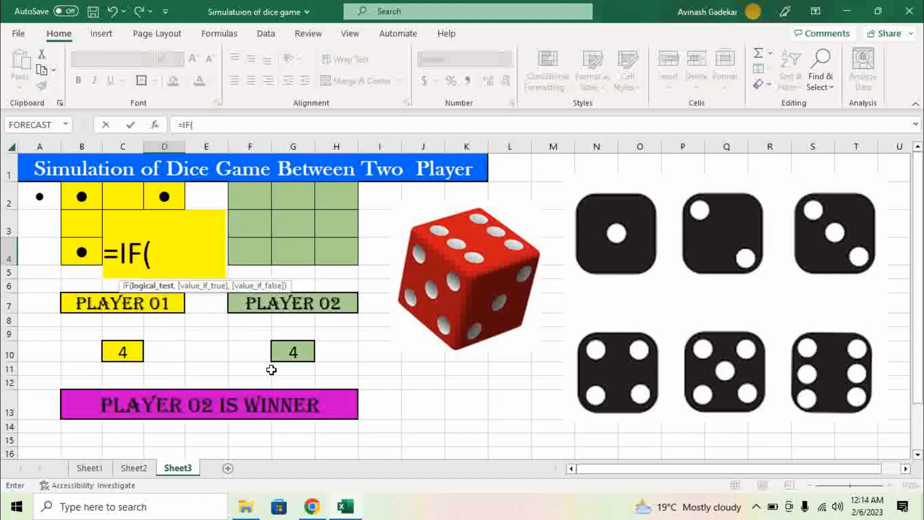
pyautogui.click(121, 351)
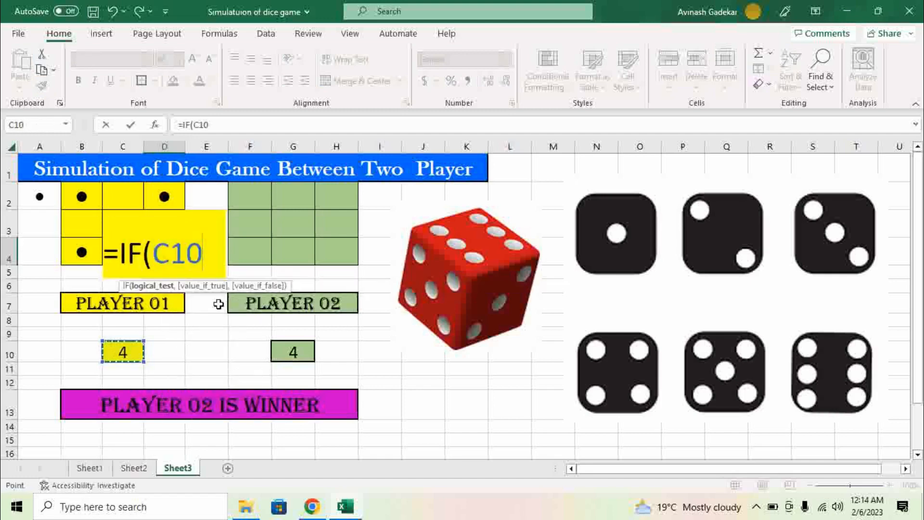
pyautogui.write('>')
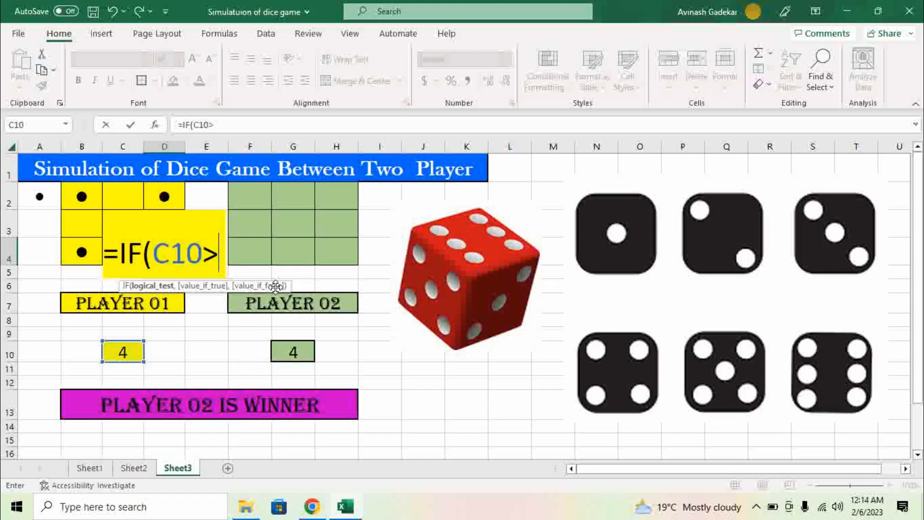
pyautogui.write('1')
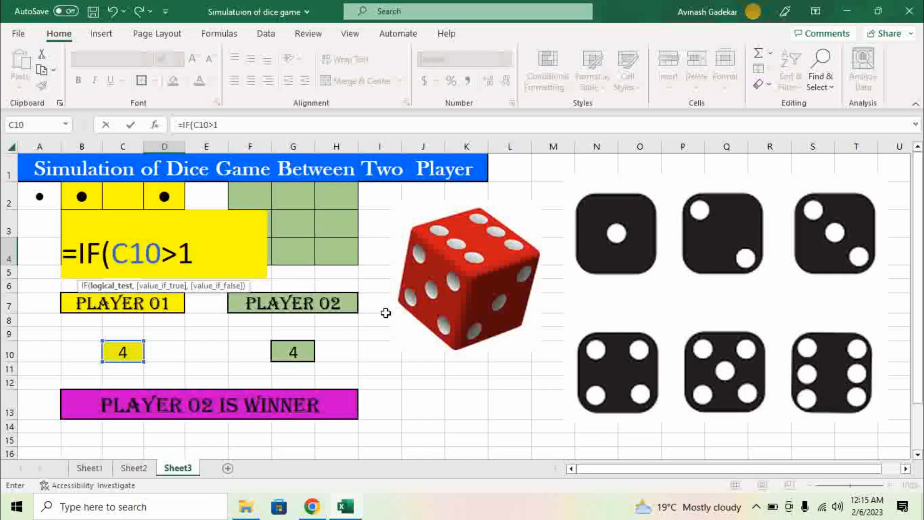
pyautogui.write(',')
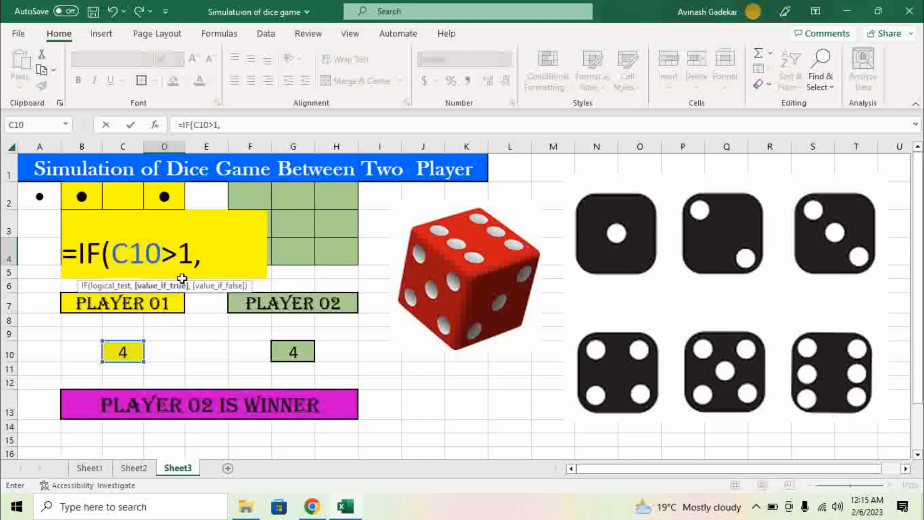
pyautogui.click(30, 200)
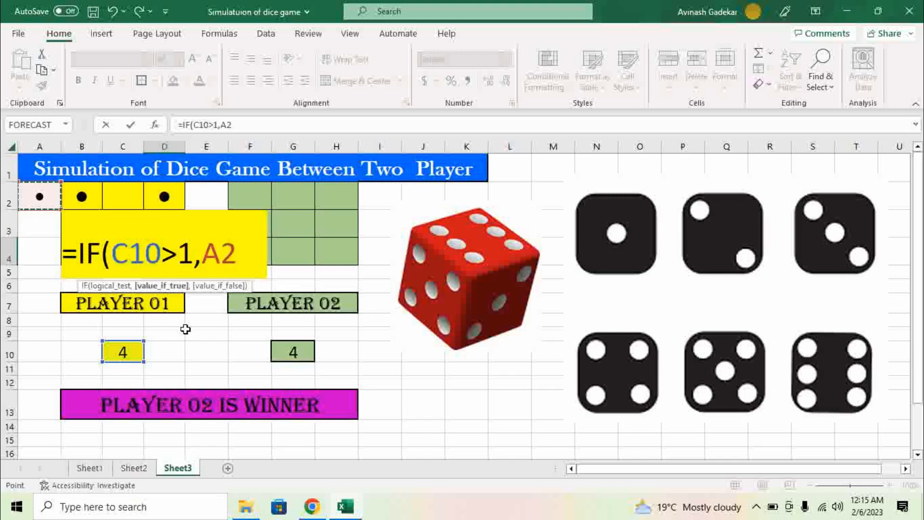
pyautogui.write(',')
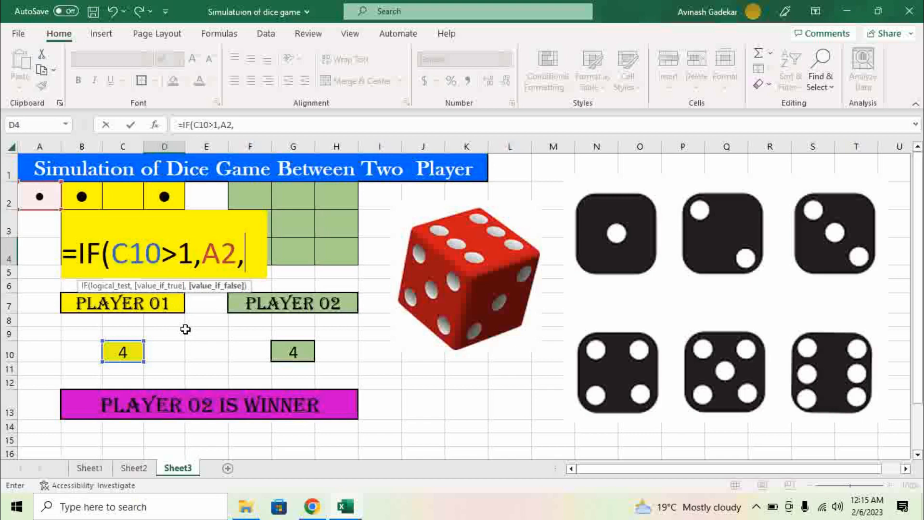
pyautogui.write('" " ')
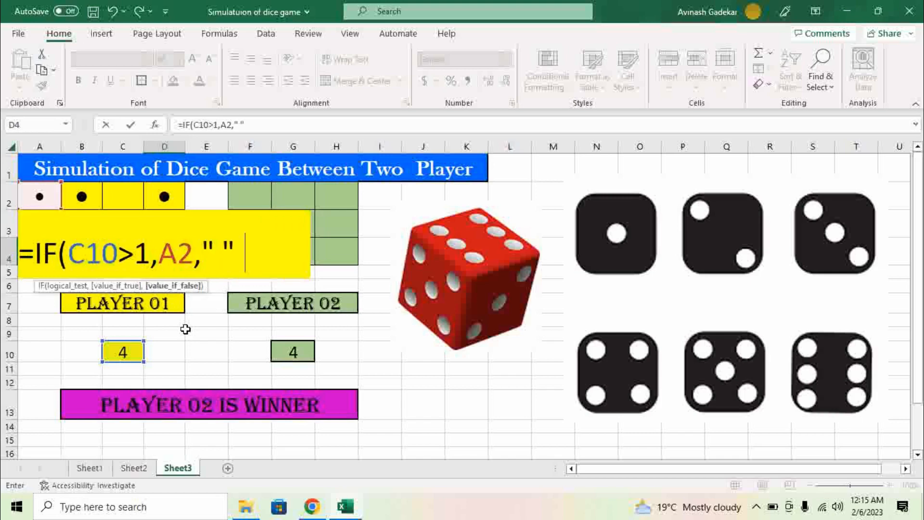
pyautogui.write(')')
pyautogui.press('Return')
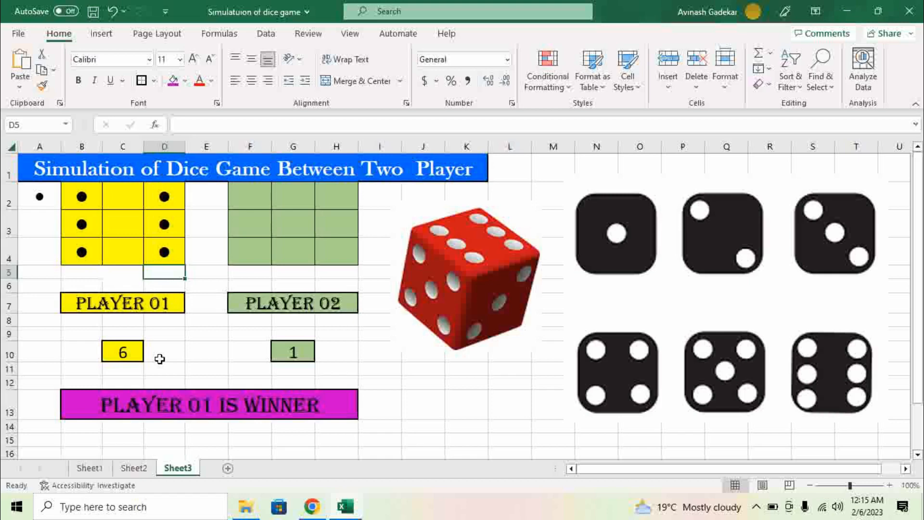
# Step: Re-roll four times with F9 to verify Player 01's dot patterns, then switch to Sheet1
pyautogui.press('F9')
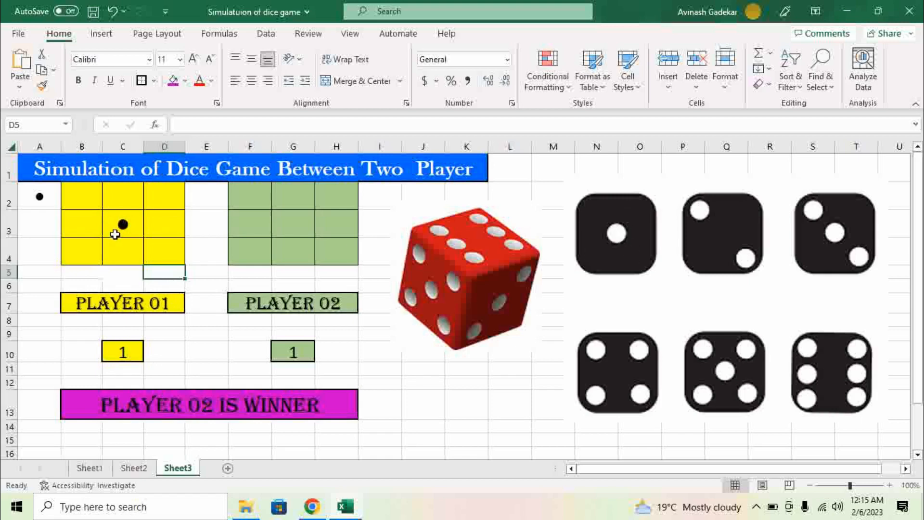
pyautogui.press('F9')
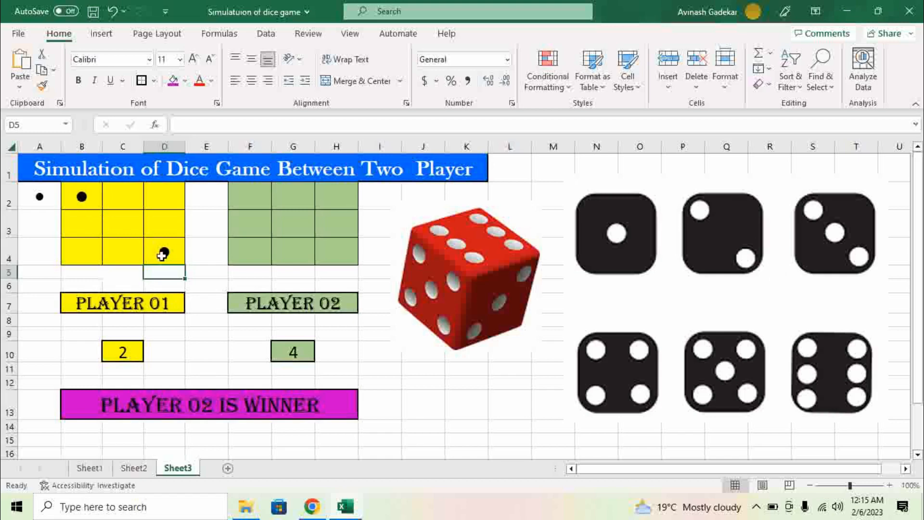
pyautogui.press('F9')
pyautogui.press('F9')
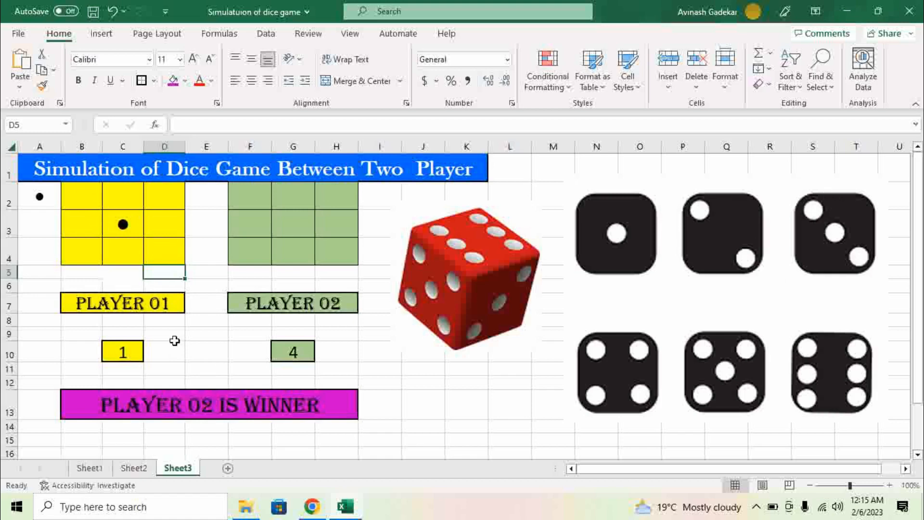
pyautogui.press('F9')
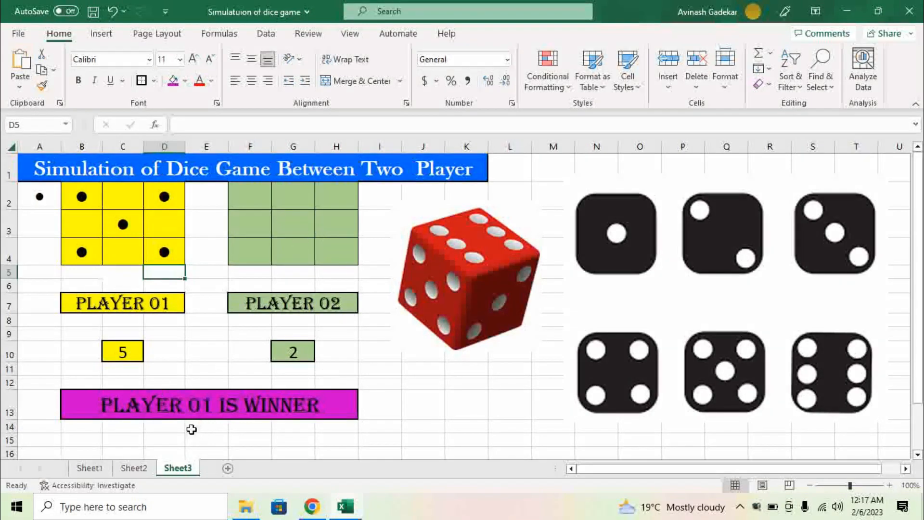
pyautogui.click(99, 468)
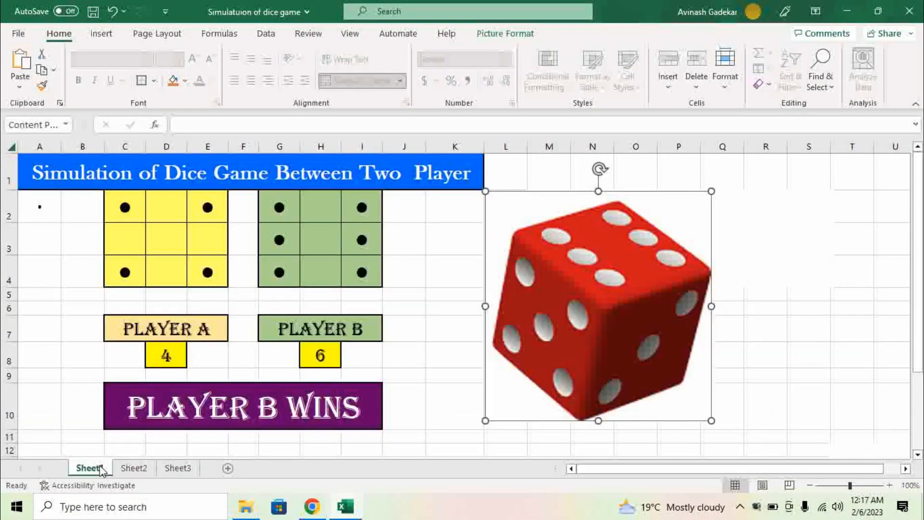
# Step: Re-roll Sheet1's dice with F9 until both players show 4 for a TIE, then view the banner formula
pyautogui.click(443, 354)
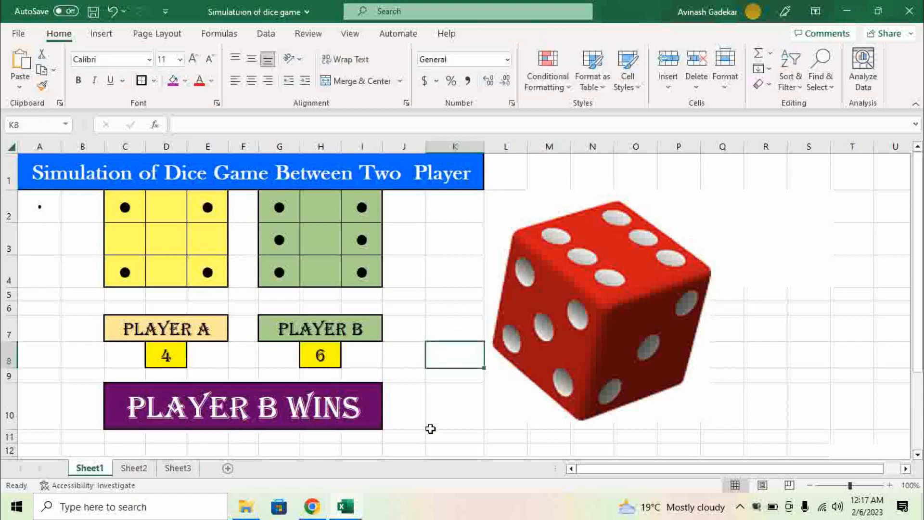
pyautogui.press('F9')
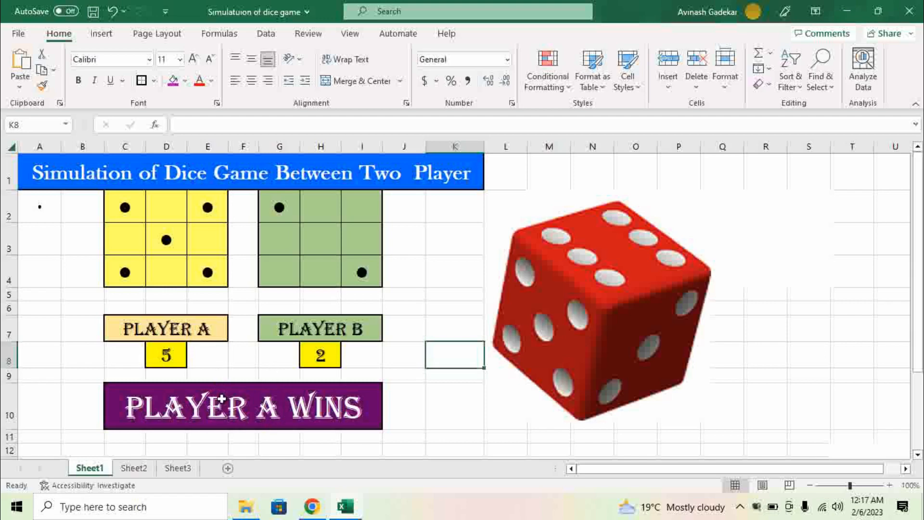
pyautogui.press('F9')
pyautogui.press('F9')
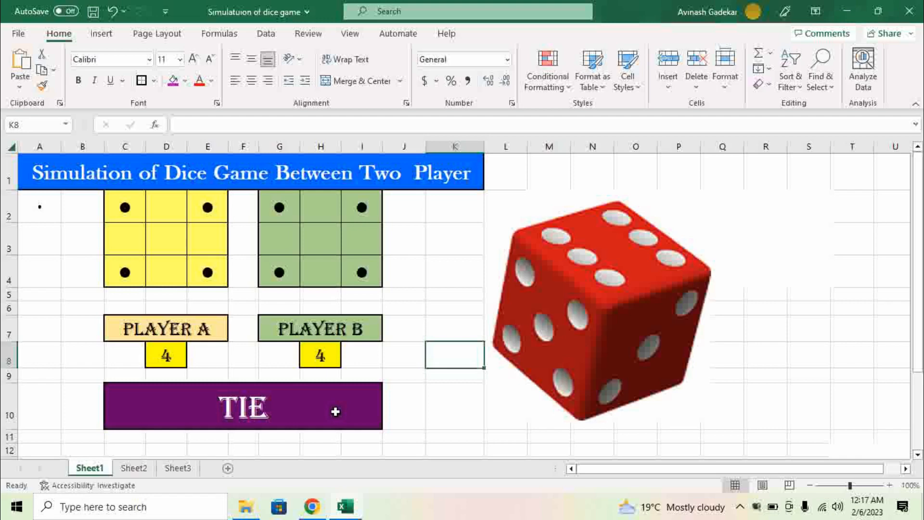
pyautogui.click(335, 412)
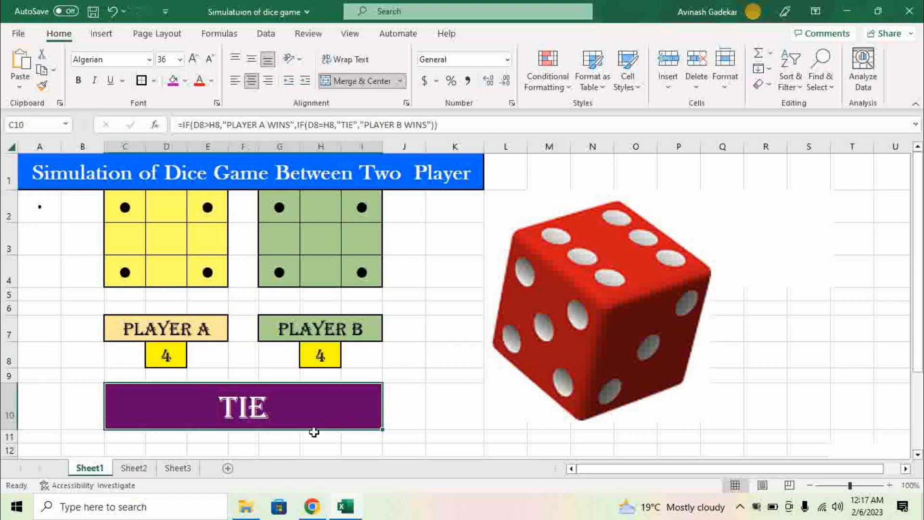